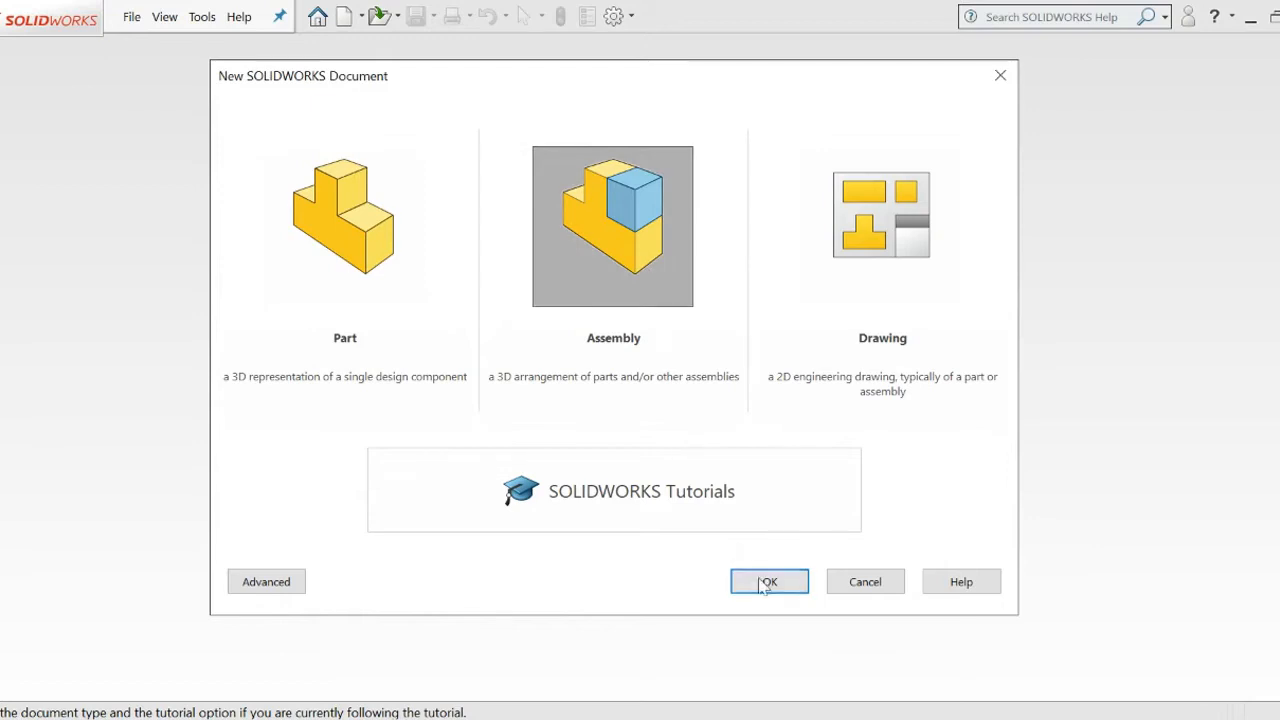
- Create a new assembly and place the Base part from the zip folder as its first component
{"action": "left_click", "coordinate": [767, 585]}
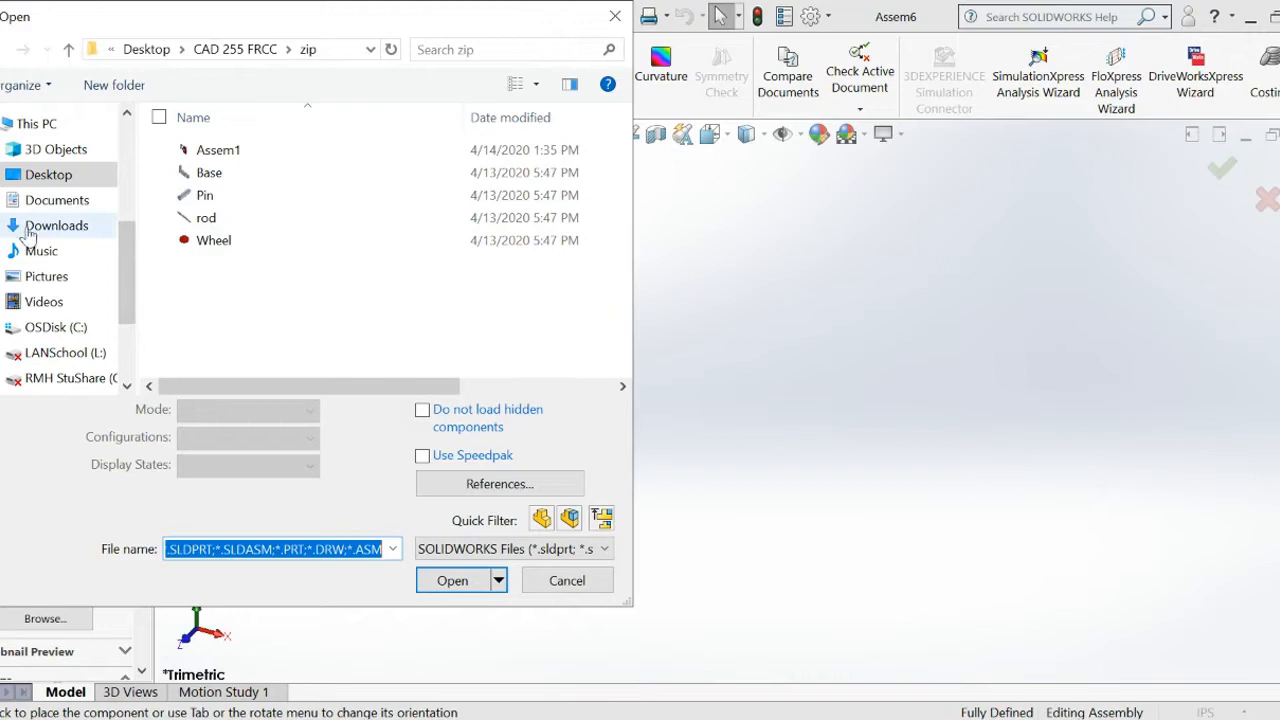
{"action": "double_click", "coordinate": [208, 178]}
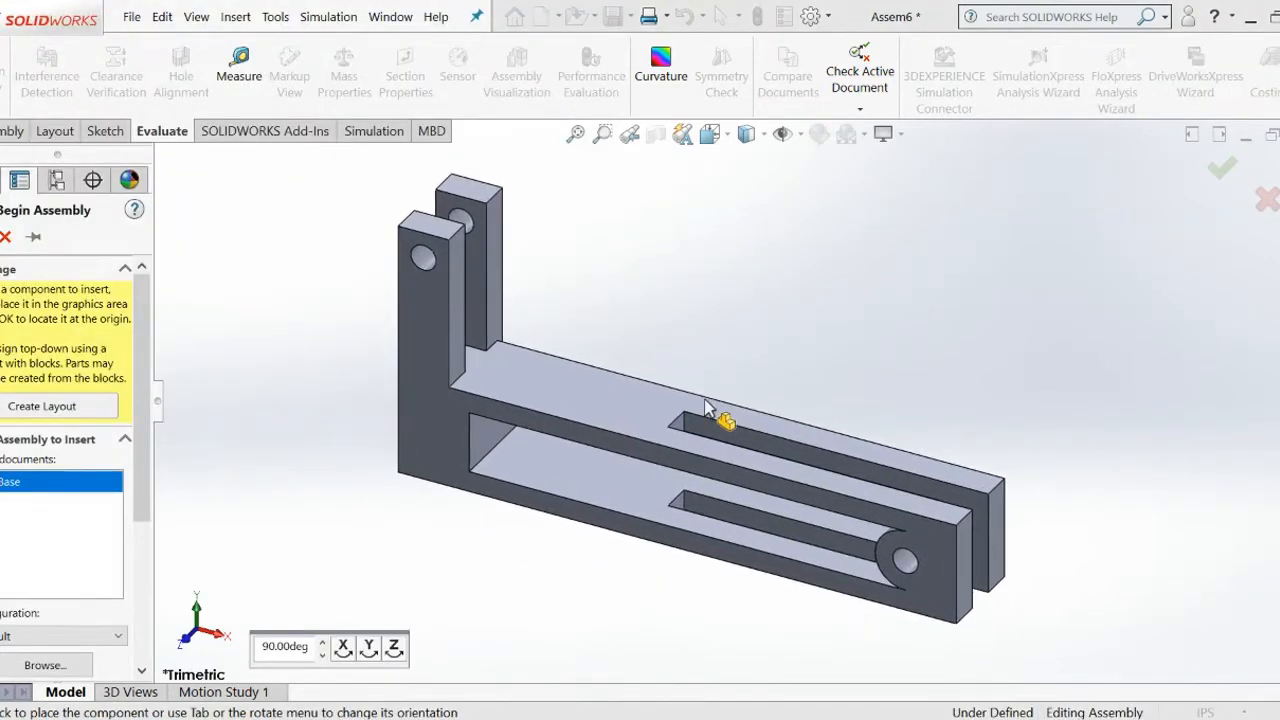
{"action": "left_click", "coordinate": [703, 398]}
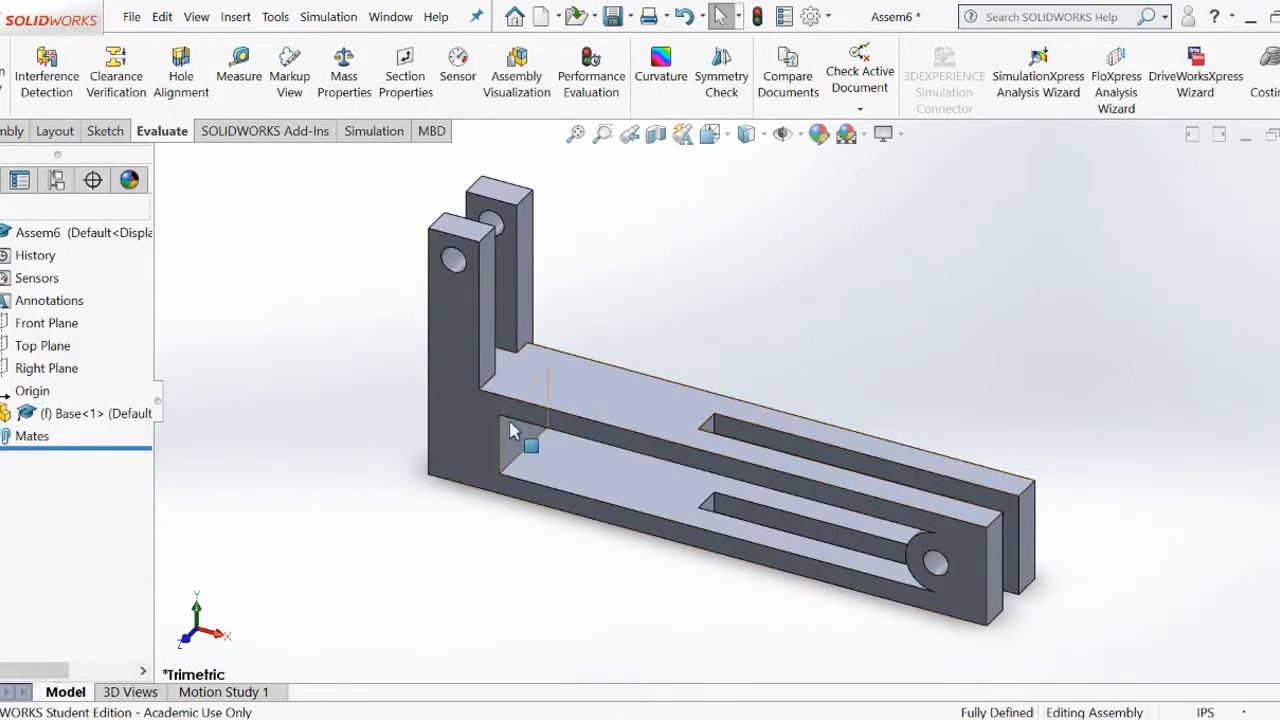
{"action": "middle_click_drag", "start_coordinate": [591, 409], "coordinate": [604, 378]}
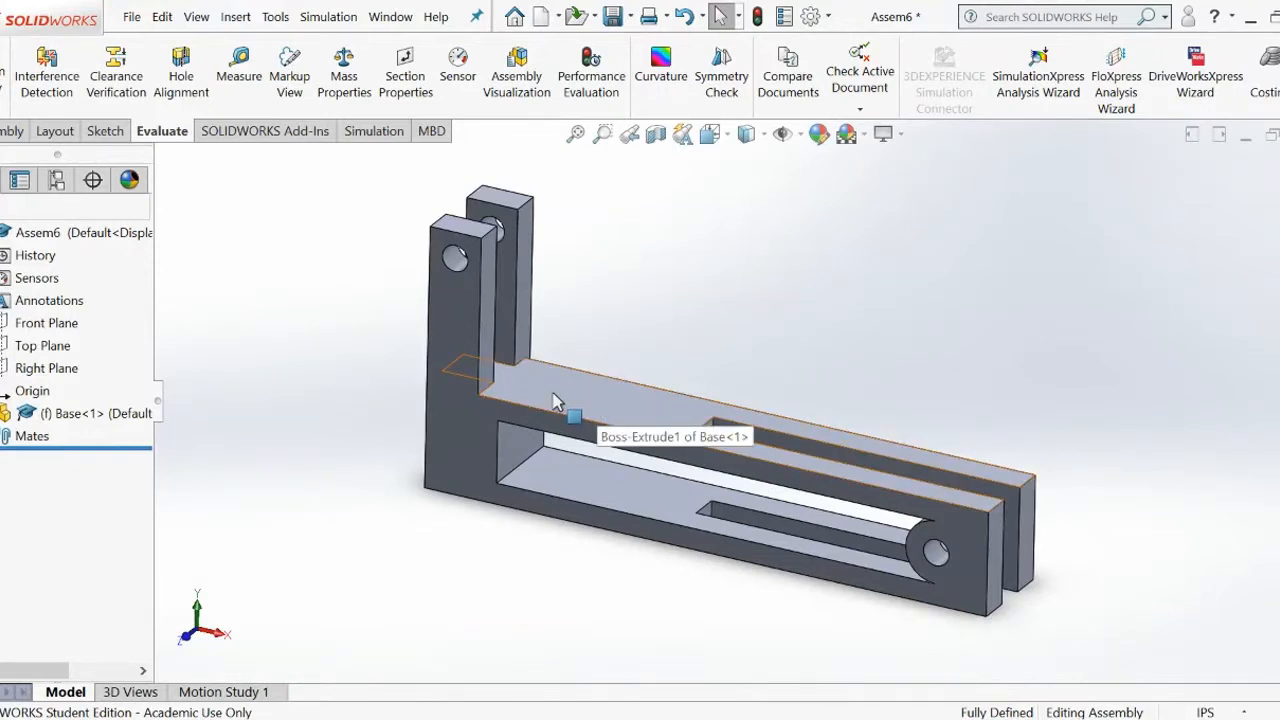
- Review the Base component's Float option without applying it, and try to move the fixed Base
{"action": "right_click", "coordinate": [73, 418]}
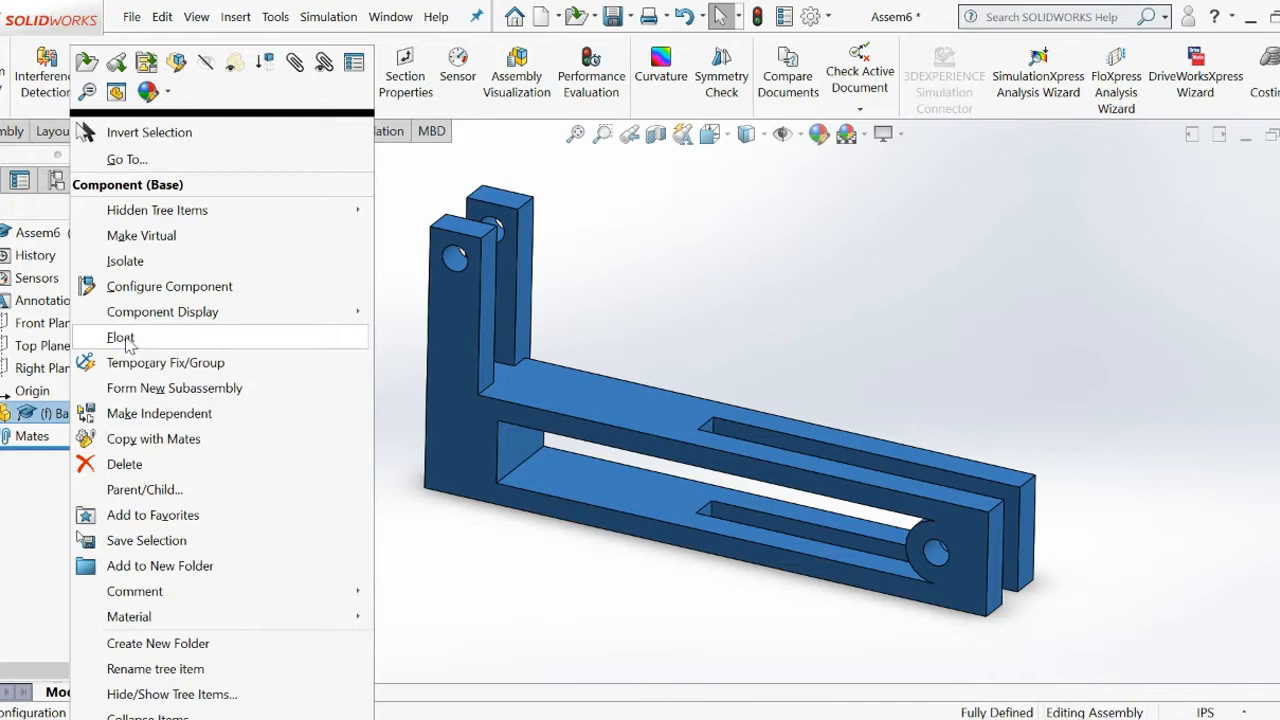
{"action": "left_click", "coordinate": [664, 265]}
{"action": "left_click_drag", "start_coordinate": [571, 390], "coordinate": [740, 236]}
{"action": "left_click_drag", "start_coordinate": [455, 376], "coordinate": [323, 368]}
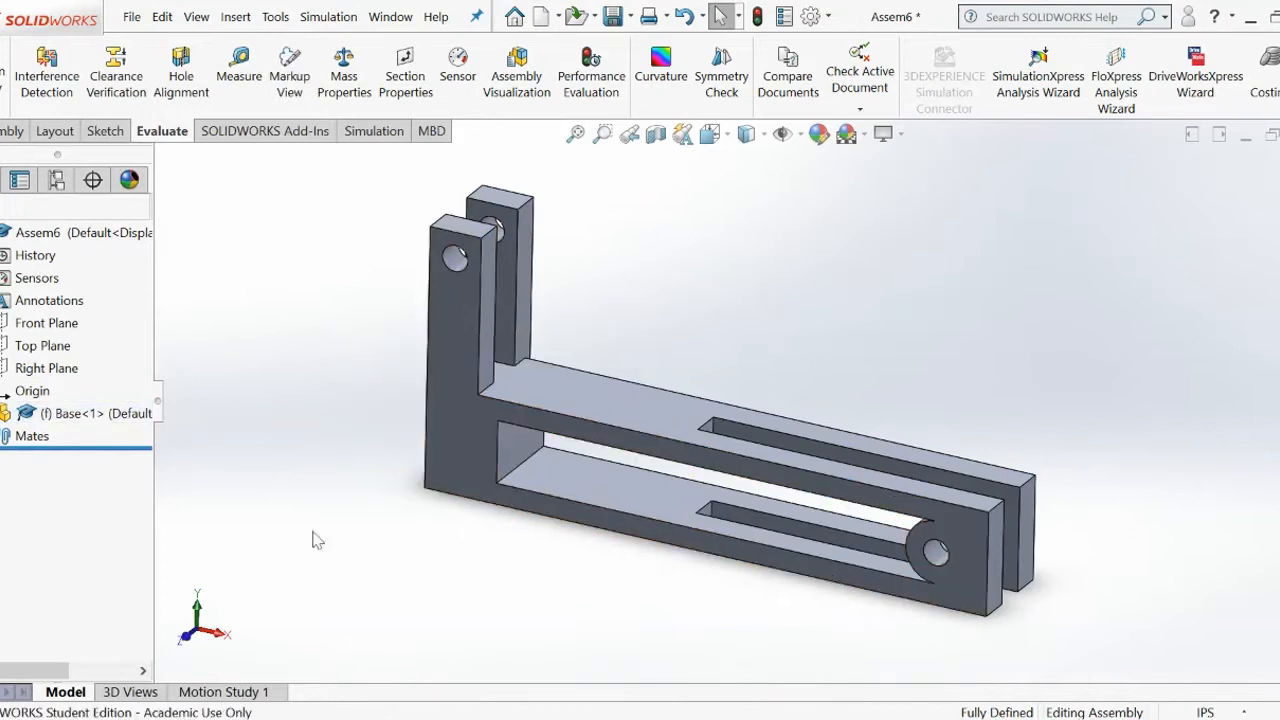
- Float the Base component and move it, undo the move, and fix the component in place again
{"action": "right_click", "coordinate": [88, 413]}
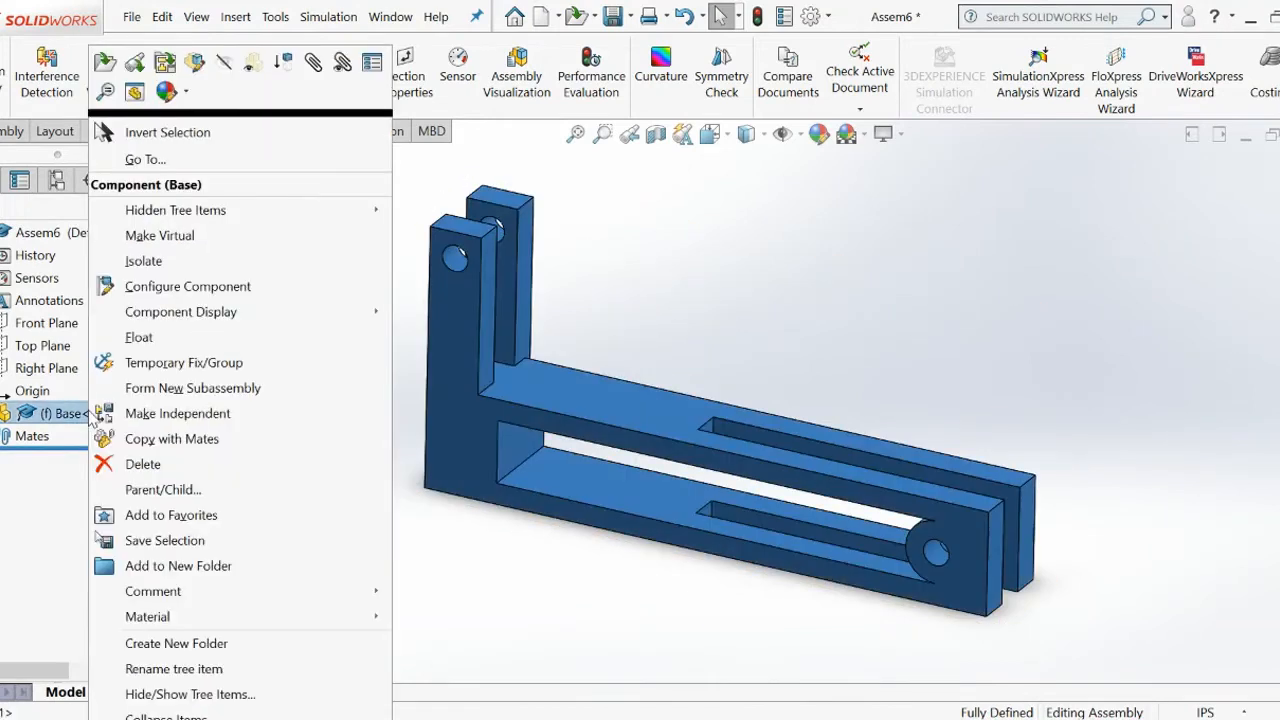
{"action": "left_click", "coordinate": [140, 340]}
{"action": "left_click_drag", "start_coordinate": [451, 424], "coordinate": [550, 406]}
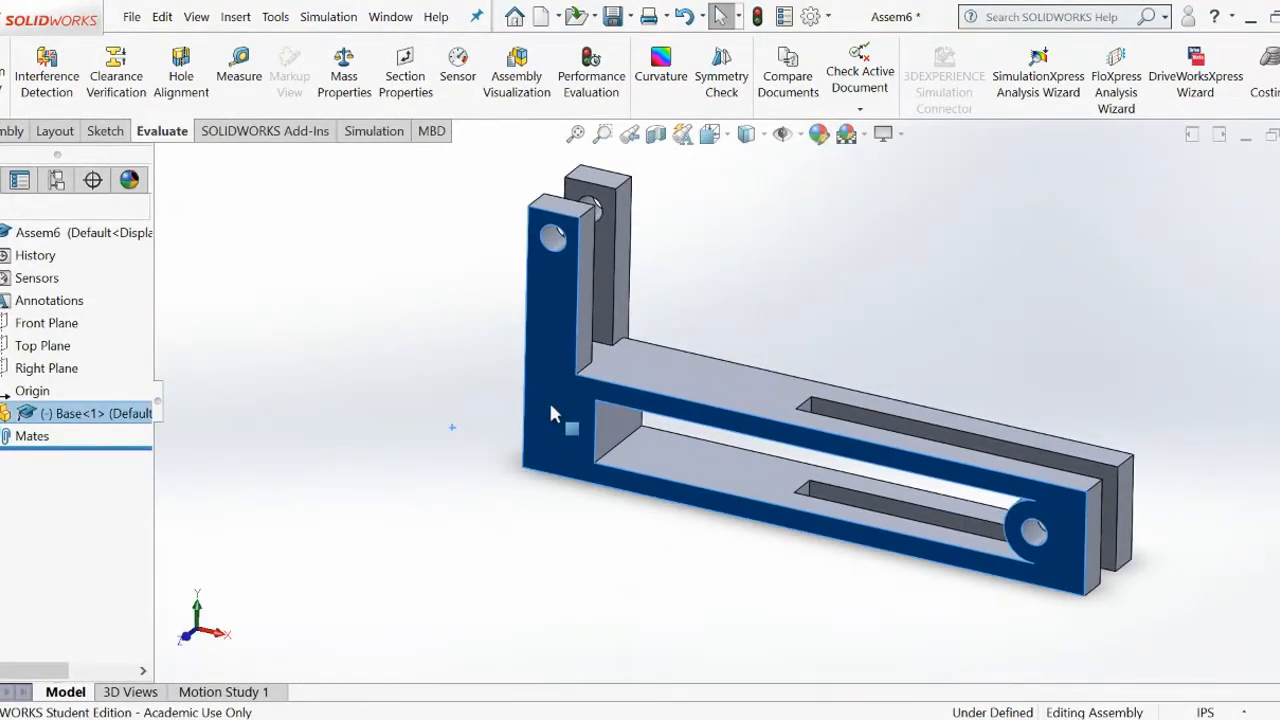
{"action": "key", "text": "ctrl+z"}
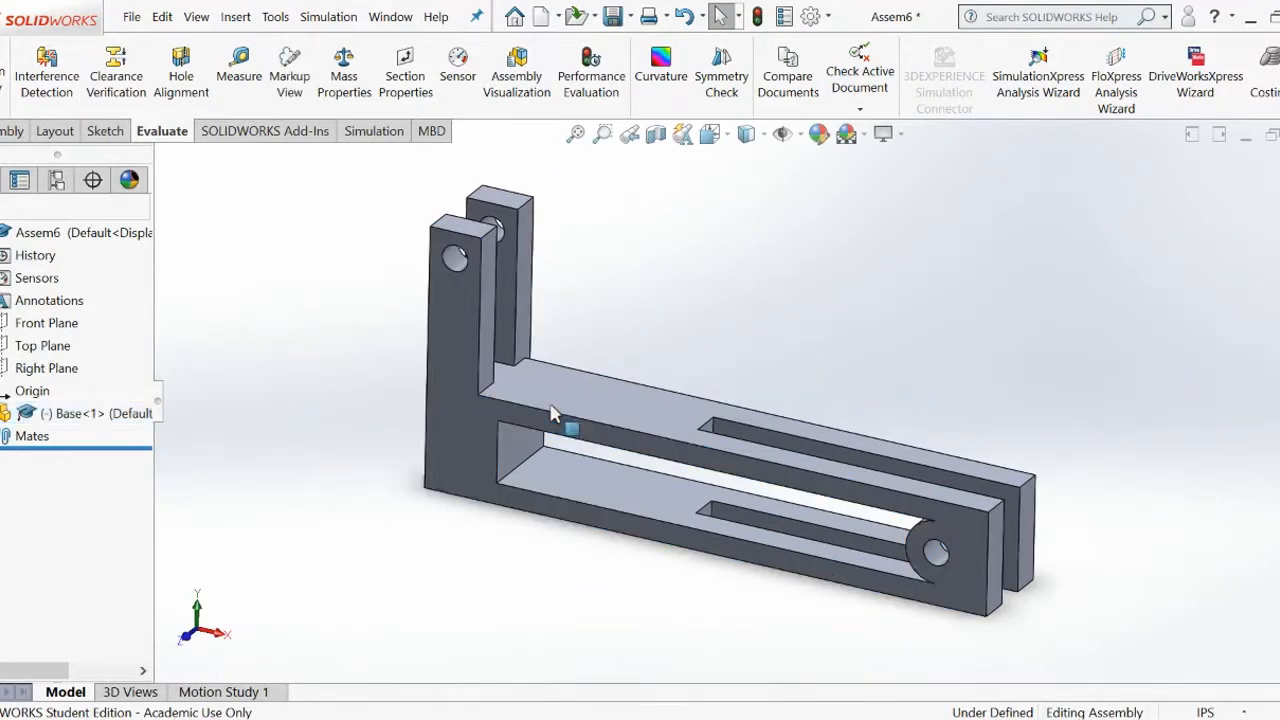
{"action": "right_click", "coordinate": [74, 415]}
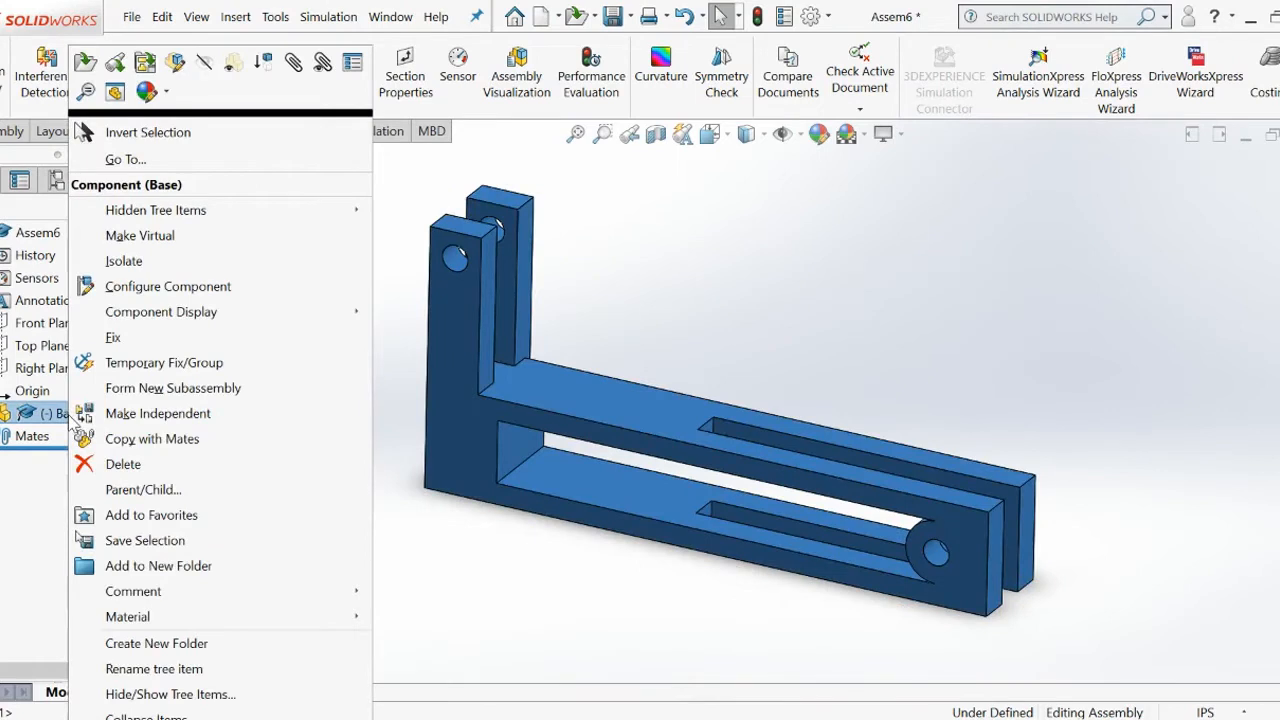
{"action": "left_click", "coordinate": [113, 338]}
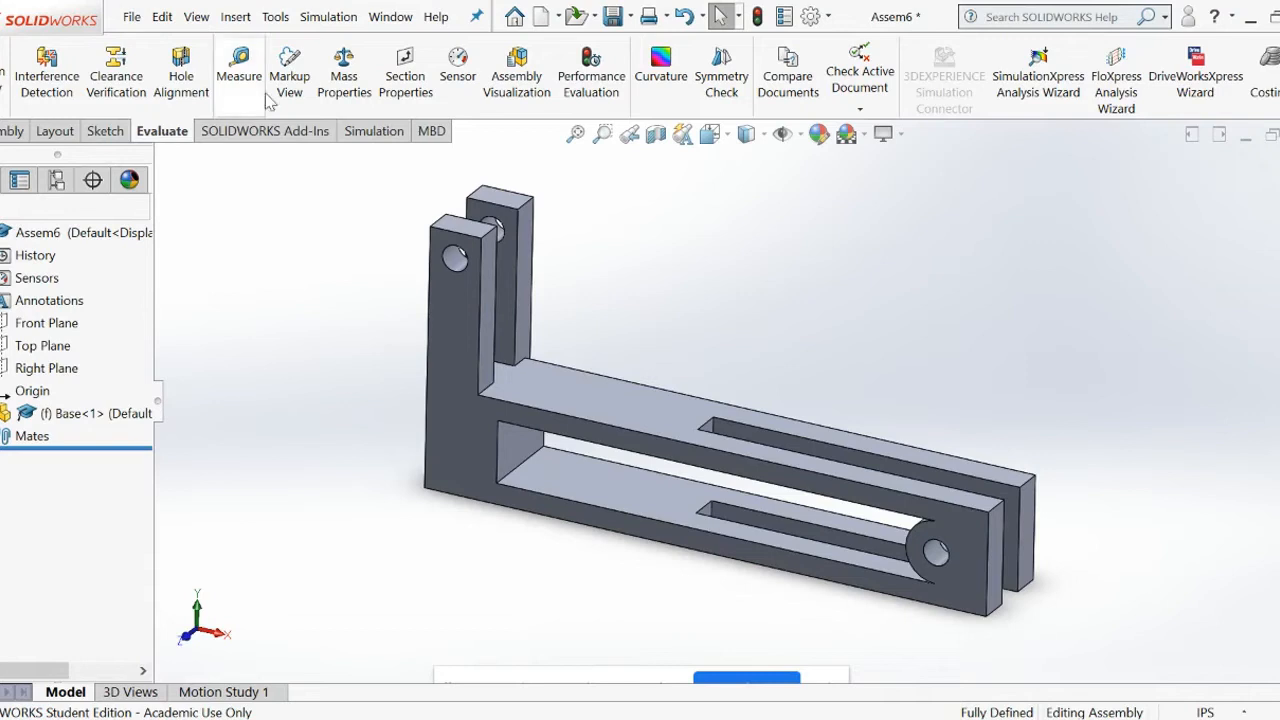
- Review the mass properties of the assembly and close the report
{"action": "left_click", "coordinate": [344, 80]}
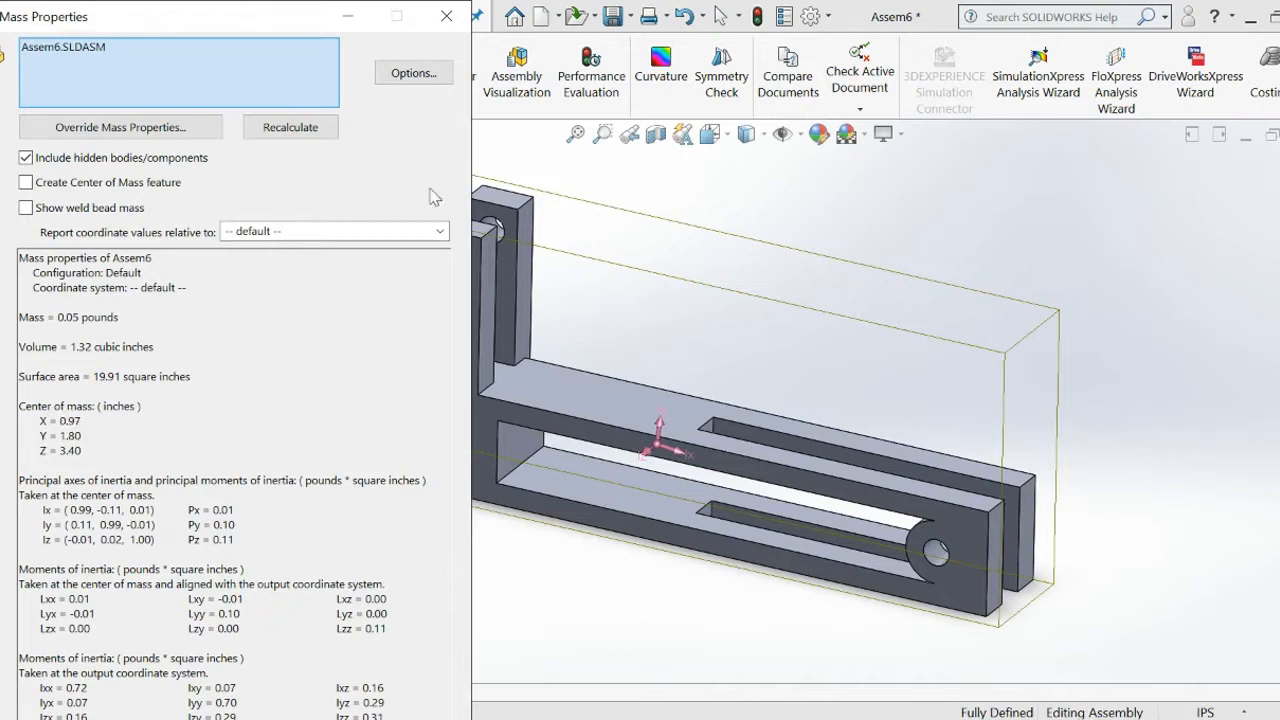
{"action": "left_click", "coordinate": [446, 18]}
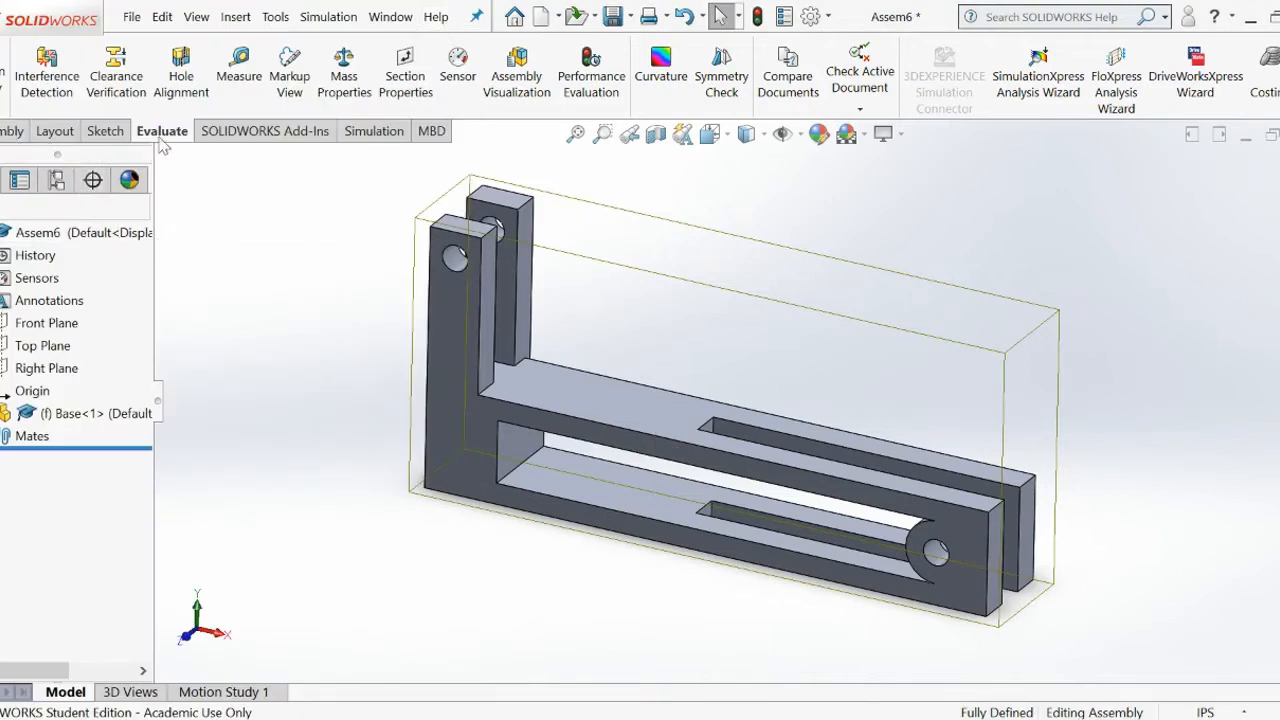
- Insert the Pin part into the assembly and place it above the base, beside the uprights
{"action": "left_click", "coordinate": [8, 131]}
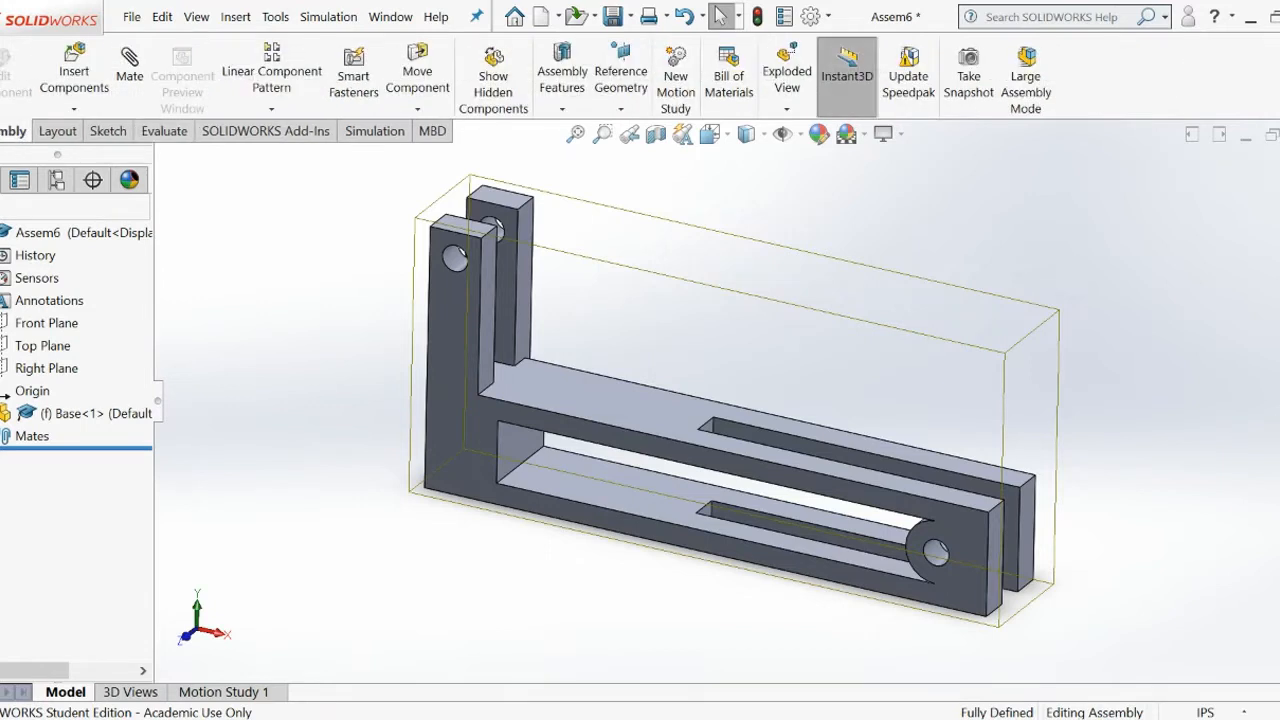
{"action": "left_click", "coordinate": [78, 80]}
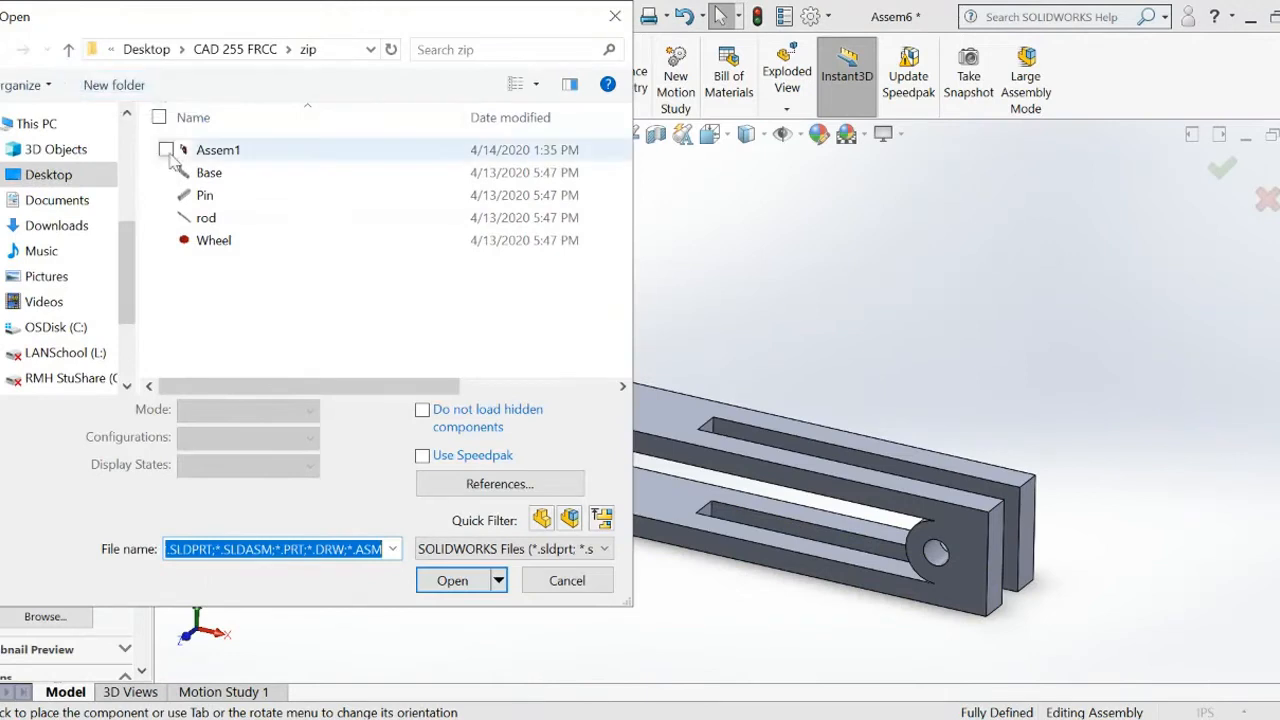
{"action": "left_click", "coordinate": [216, 197]}
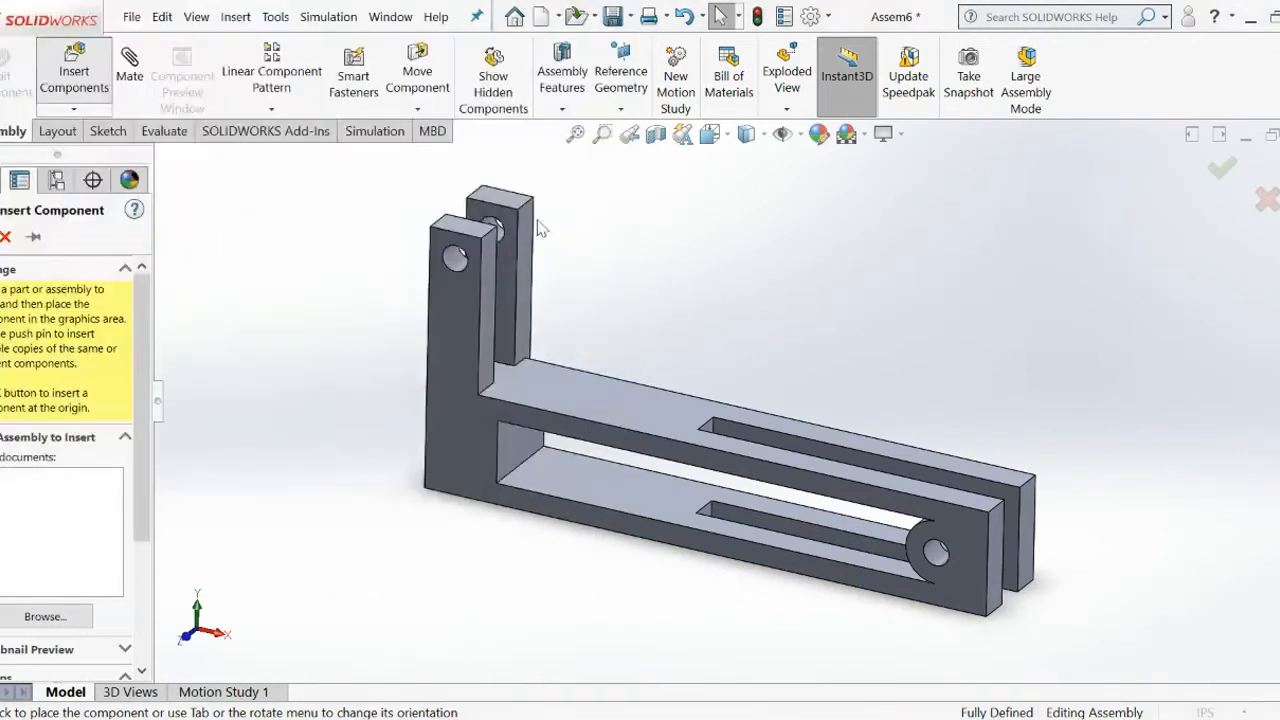
{"action": "double_click", "coordinate": [225, 197]}
{"action": "left_click", "coordinate": [621, 260]}
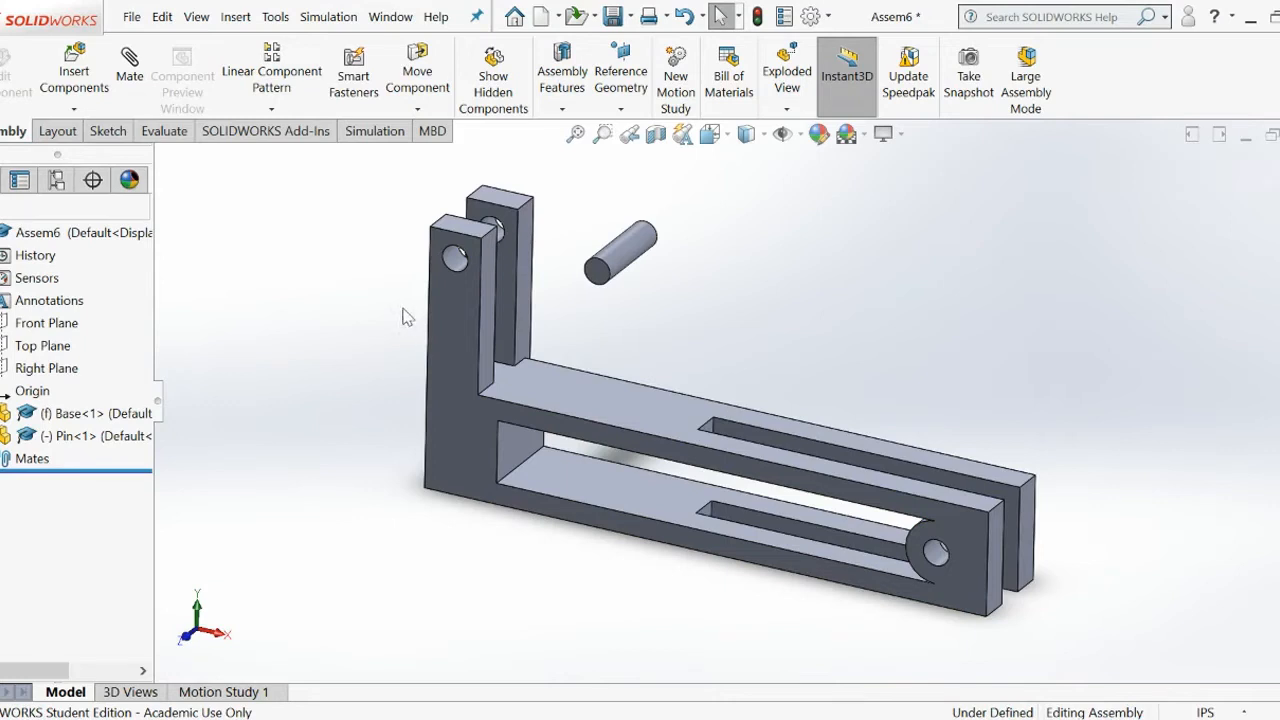
- Insert the rod part above the base and the Wheel part over the middle of the base
{"action": "left_click", "coordinate": [82, 72]}
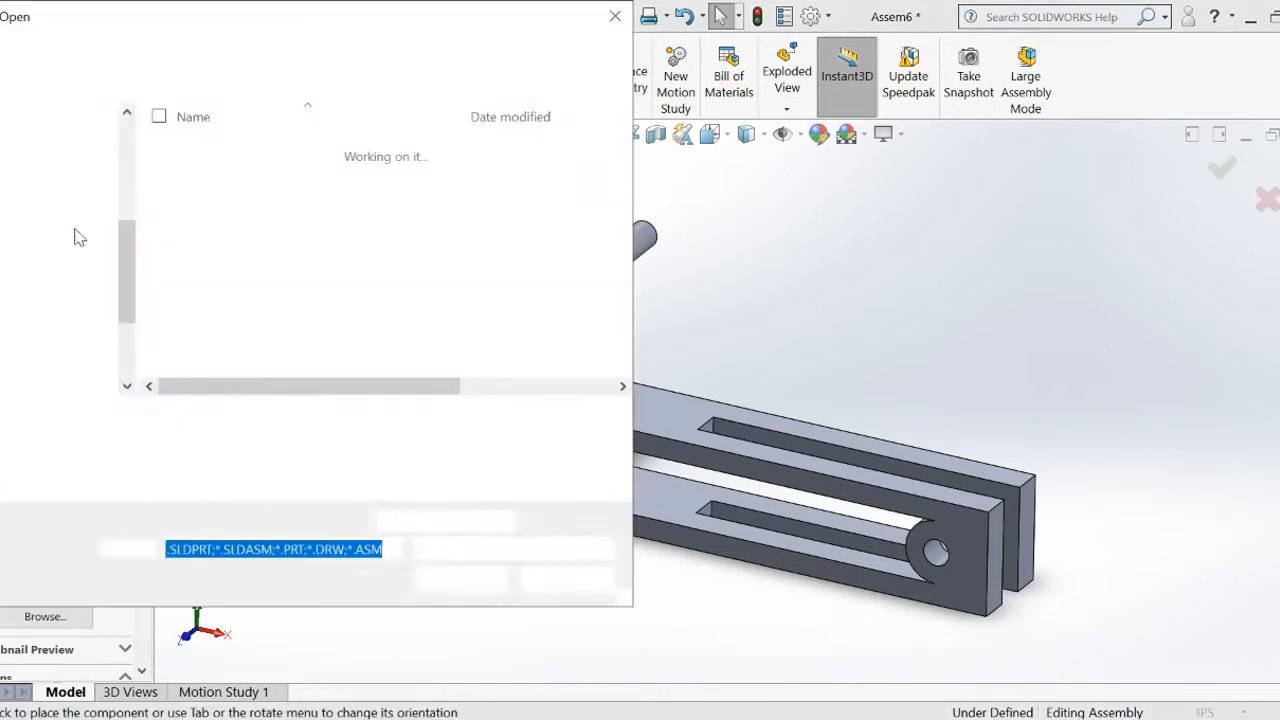
{"action": "double_click", "coordinate": [222, 227]}
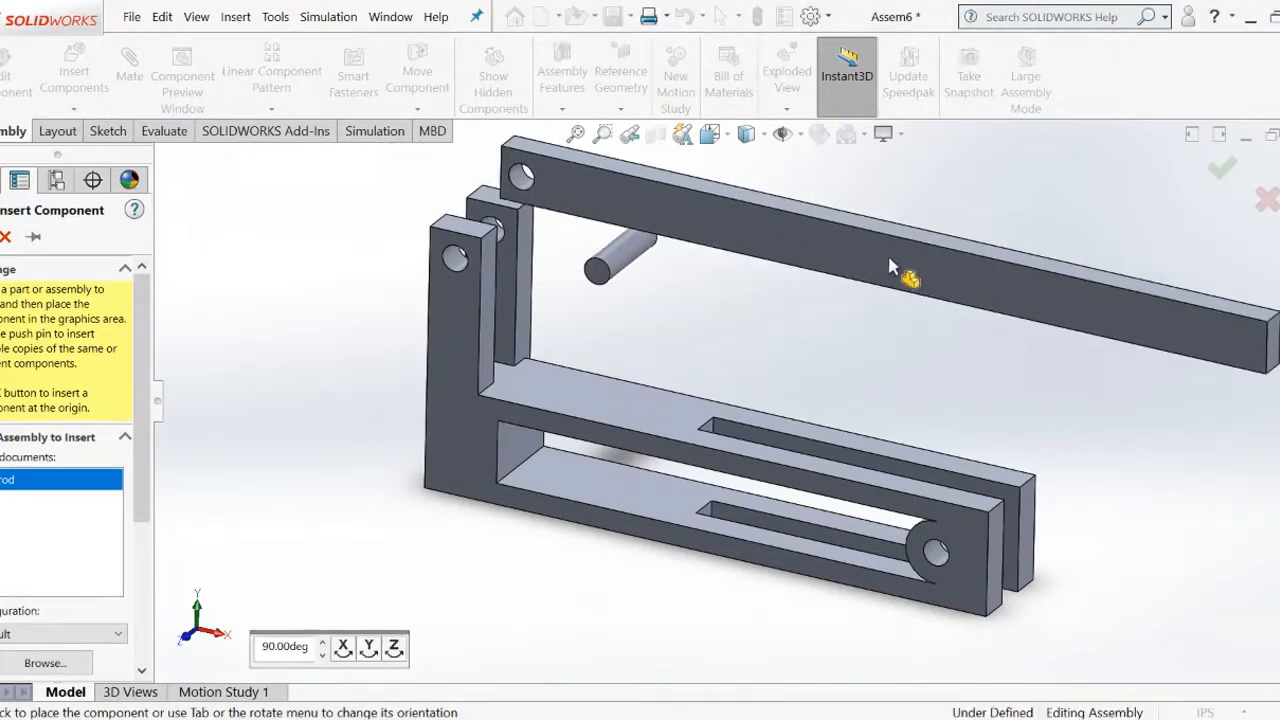
{"action": "left_click", "coordinate": [889, 260]}
{"action": "left_click", "coordinate": [74, 72]}
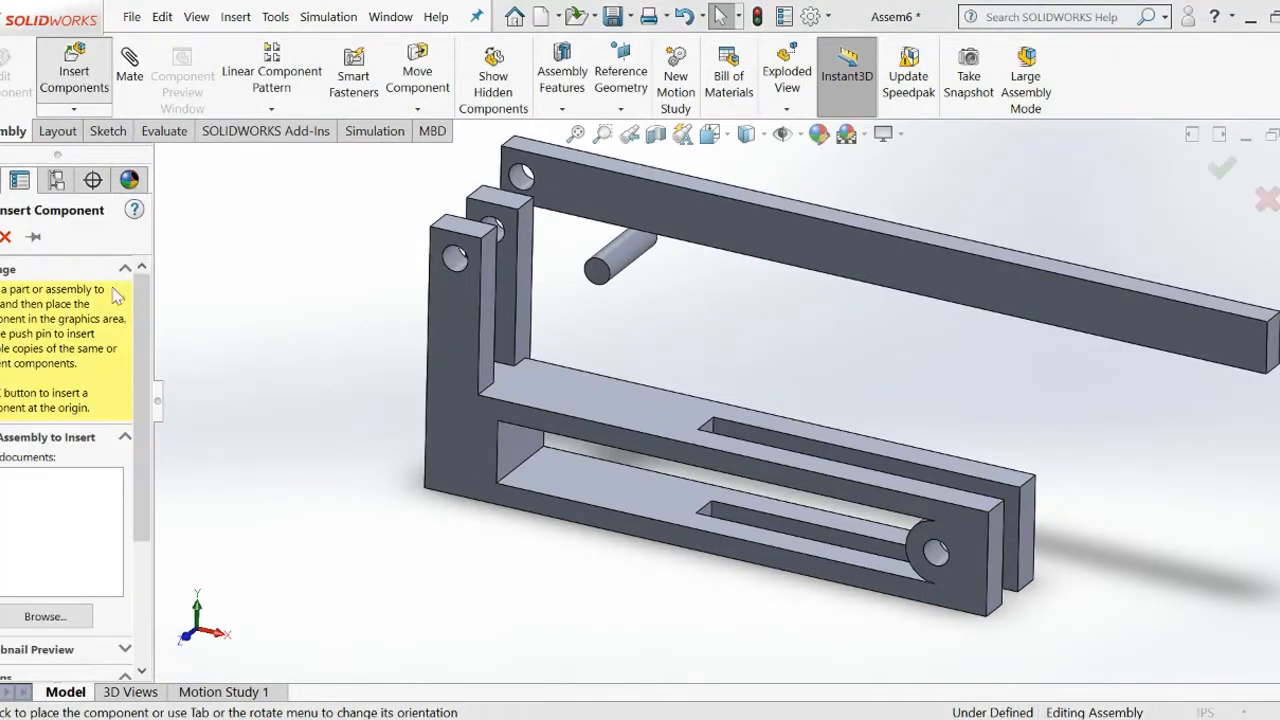
{"action": "double_click", "coordinate": [233, 245]}
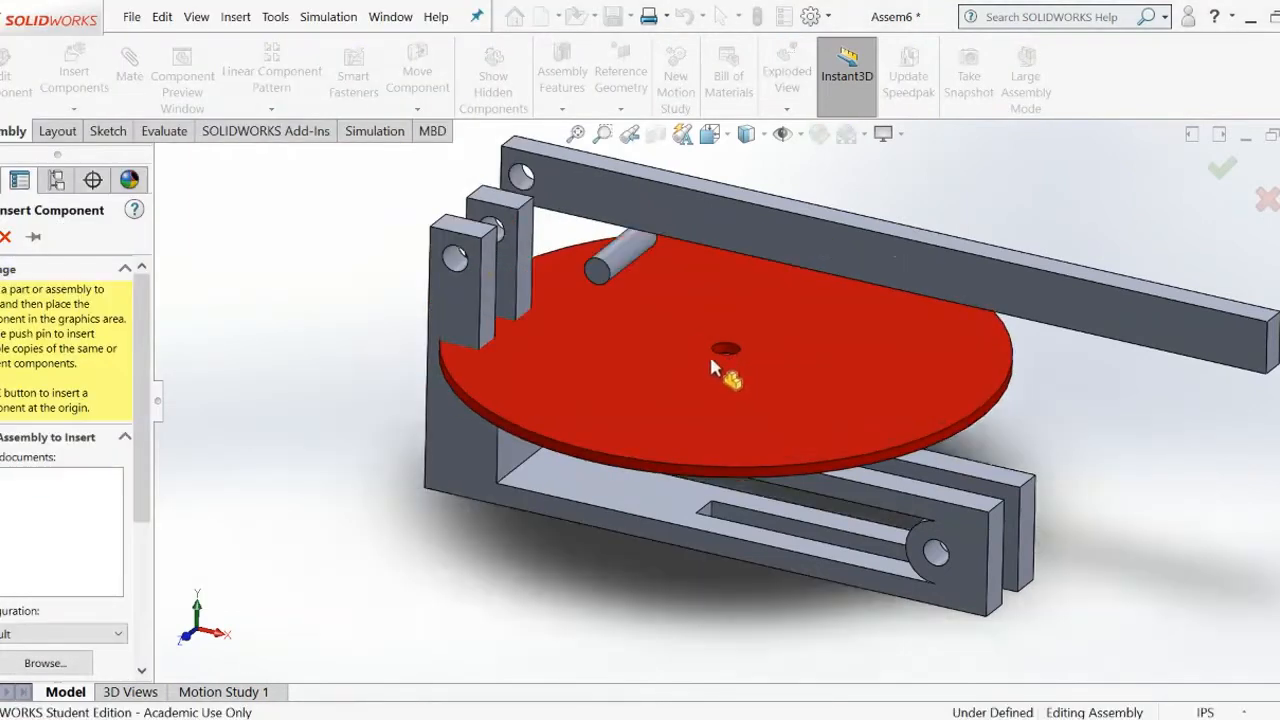
{"action": "left_click", "coordinate": [711, 362]}
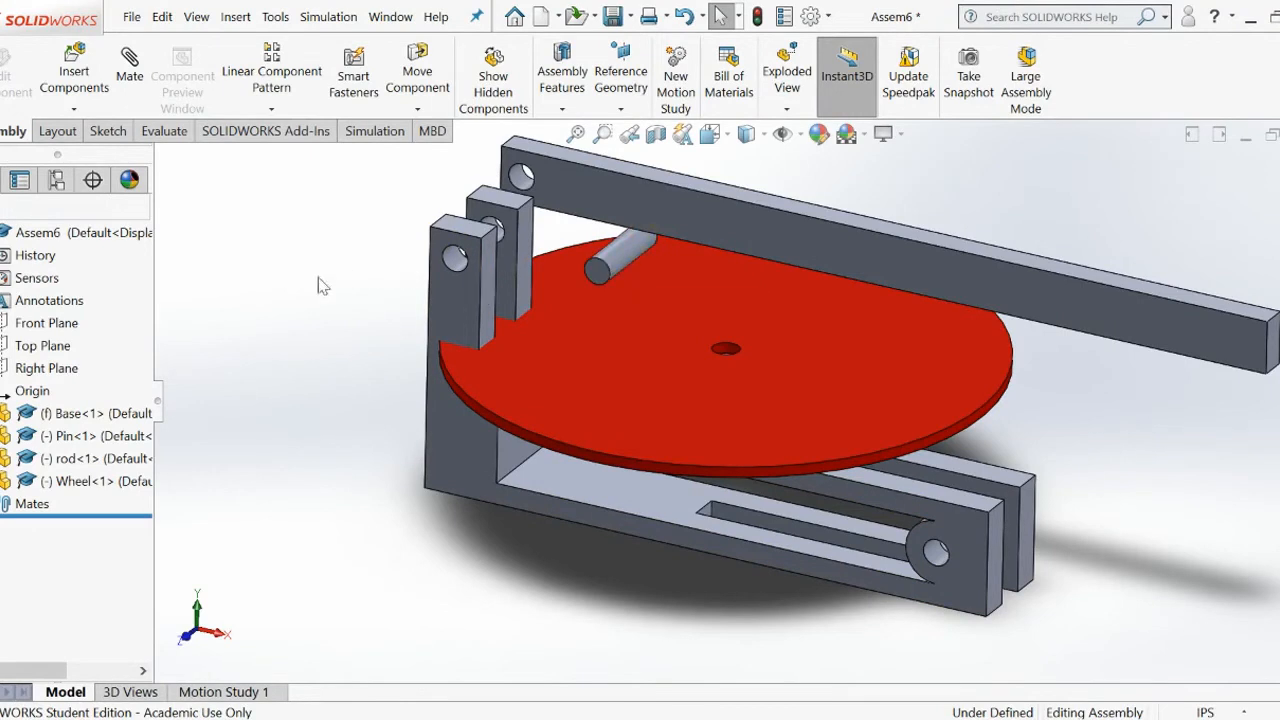
- Move the pin to the outer side of the base's uprights, and shift the rod and wheel until the wheel clears the base
{"action": "left_click_drag", "start_coordinate": [455, 290], "coordinate": [420, 296]}
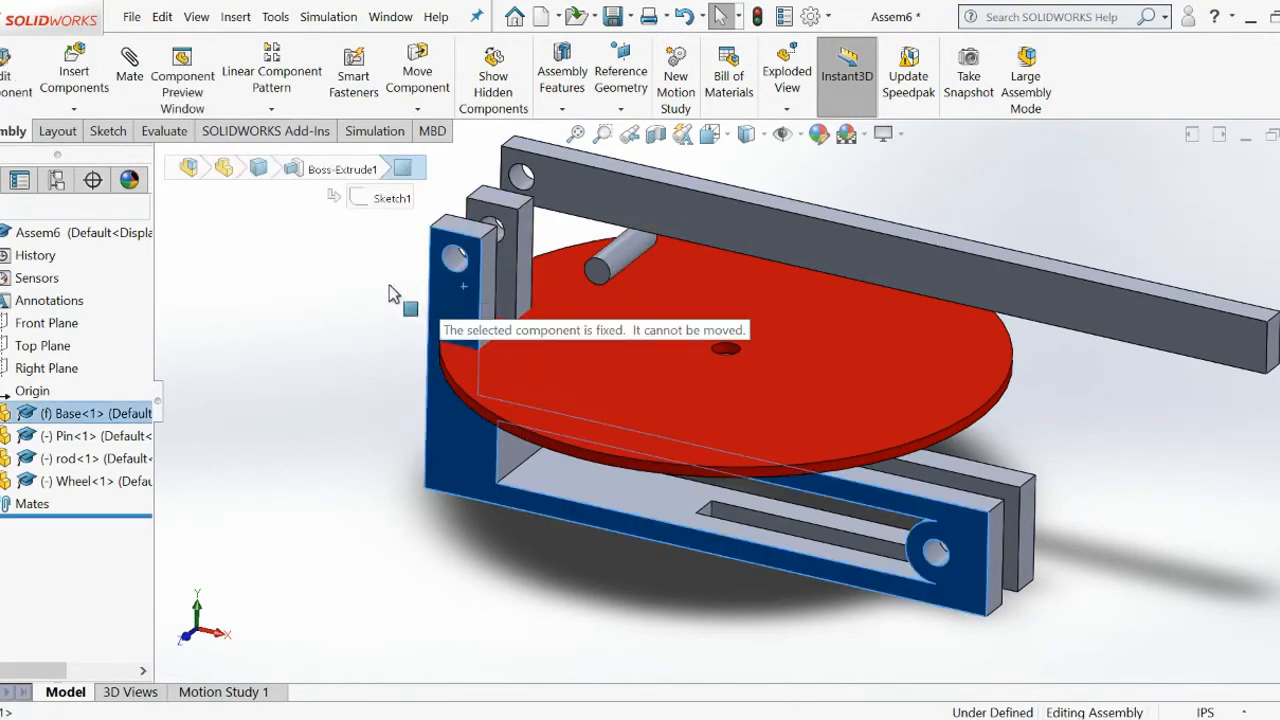
{"action": "left_click", "coordinate": [392, 293]}
{"action": "left_click_drag", "start_coordinate": [612, 262], "coordinate": [403, 268]}
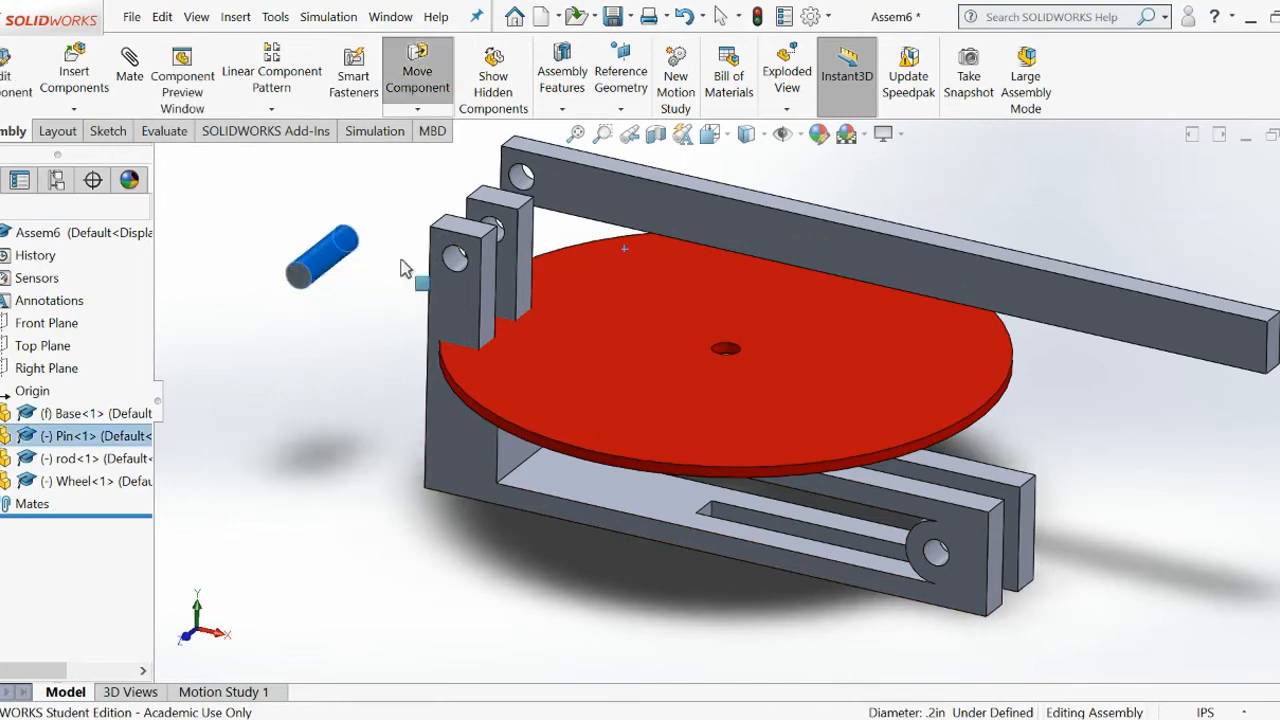
{"action": "left_click_drag", "start_coordinate": [654, 198], "coordinate": [878, 212]}
{"action": "left_click_drag", "start_coordinate": [776, 289], "coordinate": [787, 400]}
{"action": "left_click_drag", "start_coordinate": [772, 198], "coordinate": [575, 207]}
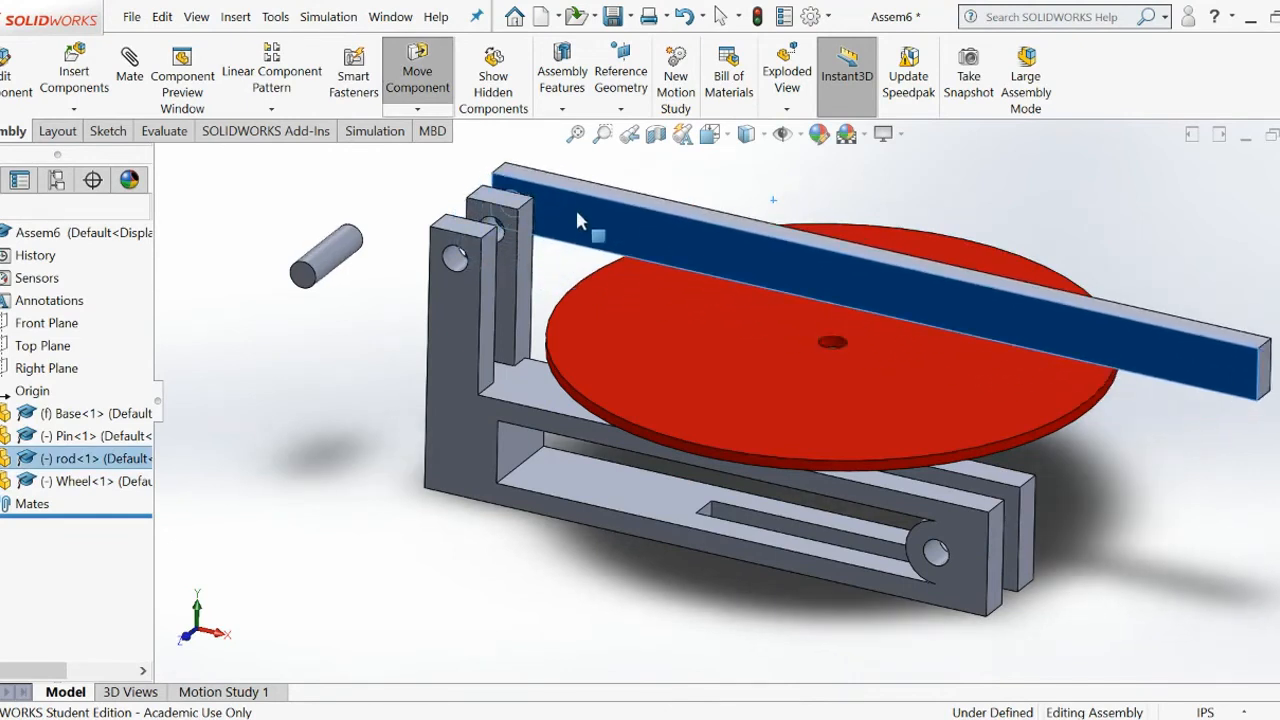
{"action": "key", "text": "Escape"}
{"action": "left_click_drag", "start_coordinate": [646, 386], "coordinate": [849, 360]}
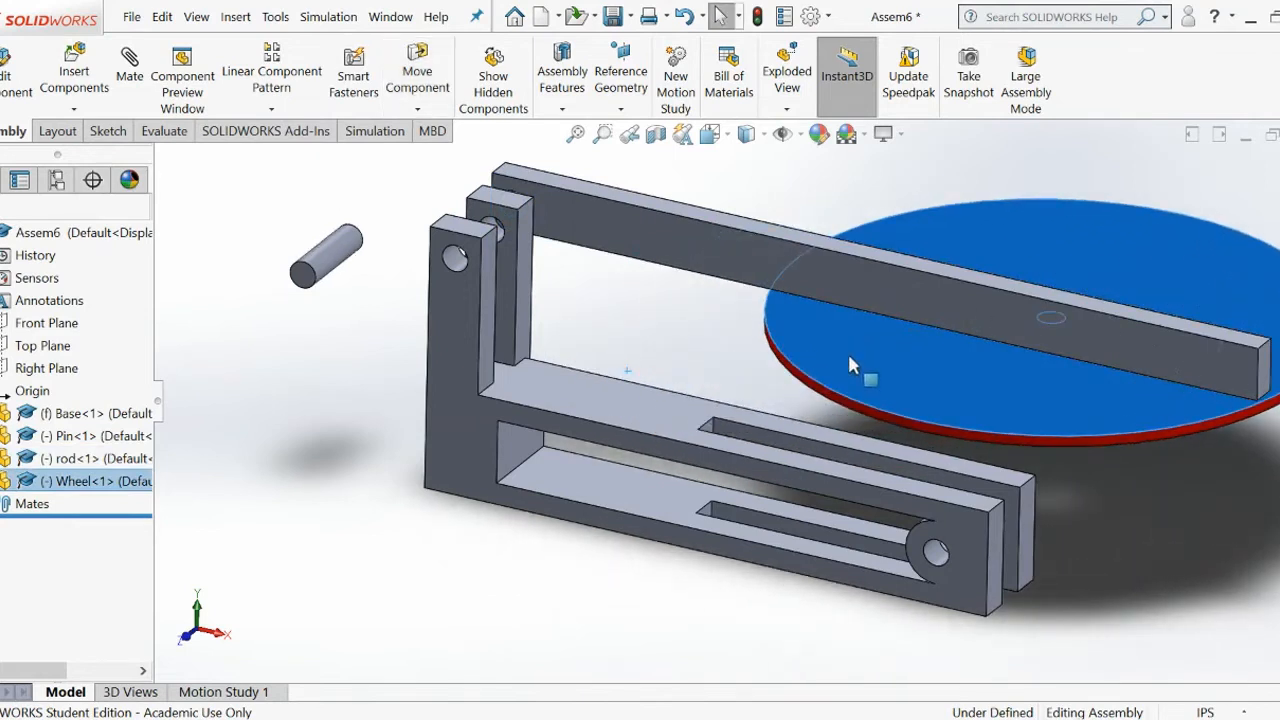
- Reposition the rod so that its holed end extends just past the holes in the base's uprights
{"action": "left_click_drag", "start_coordinate": [718, 248], "coordinate": [683, 286]}
{"action": "middle_click_drag", "start_coordinate": [735, 194], "coordinate": [700, 254]}
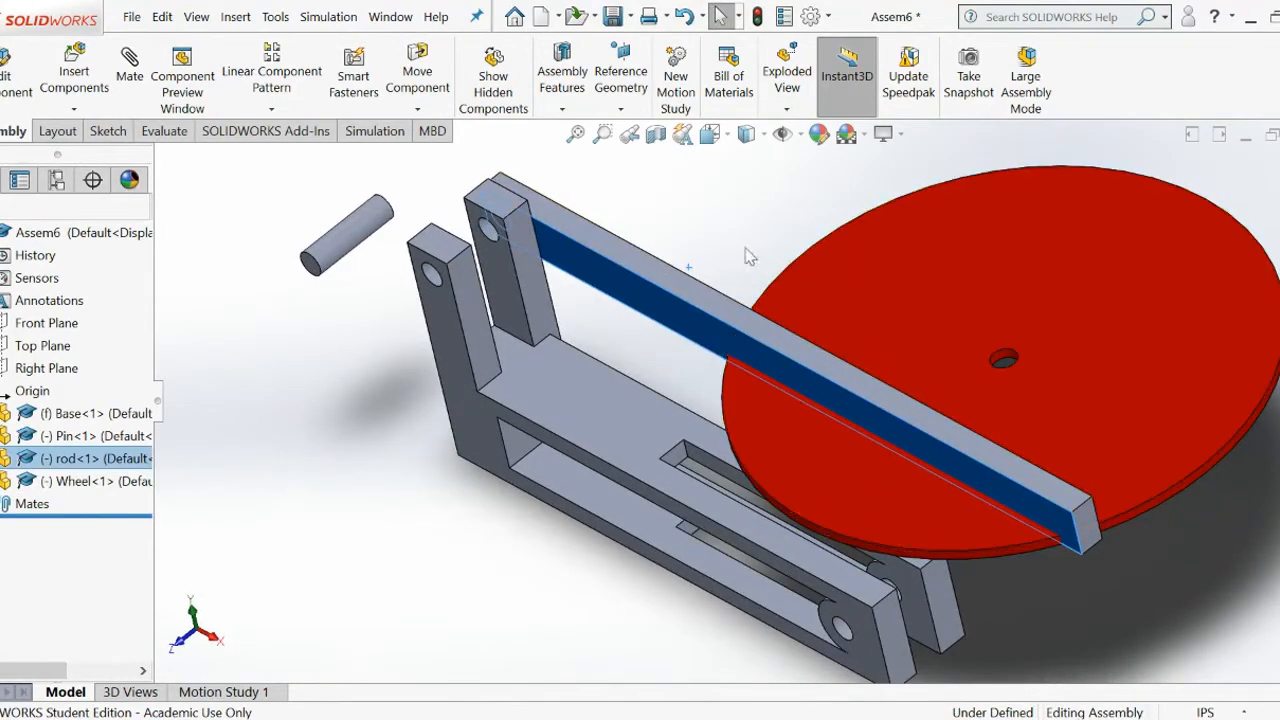
{"action": "left_click", "coordinate": [620, 262]}
{"action": "left_click_drag", "start_coordinate": [620, 262], "coordinate": [643, 242]}
{"action": "left_click", "coordinate": [643, 242]}
{"action": "middle_click_drag", "start_coordinate": [636, 255], "coordinate": [570, 305]}
{"action": "left_click_drag", "start_coordinate": [570, 317], "coordinate": [571, 272]}
{"action": "middle_click_drag", "start_coordinate": [605, 257], "coordinate": [600, 214]}
{"action": "left_click_drag", "start_coordinate": [531, 294], "coordinate": [469, 297]}
{"action": "middle_click_drag", "start_coordinate": [592, 251], "coordinate": [694, 217]}
{"action": "scroll", "coordinate": [607, 244], "scroll_direction": "up", "scroll_amount": 2}
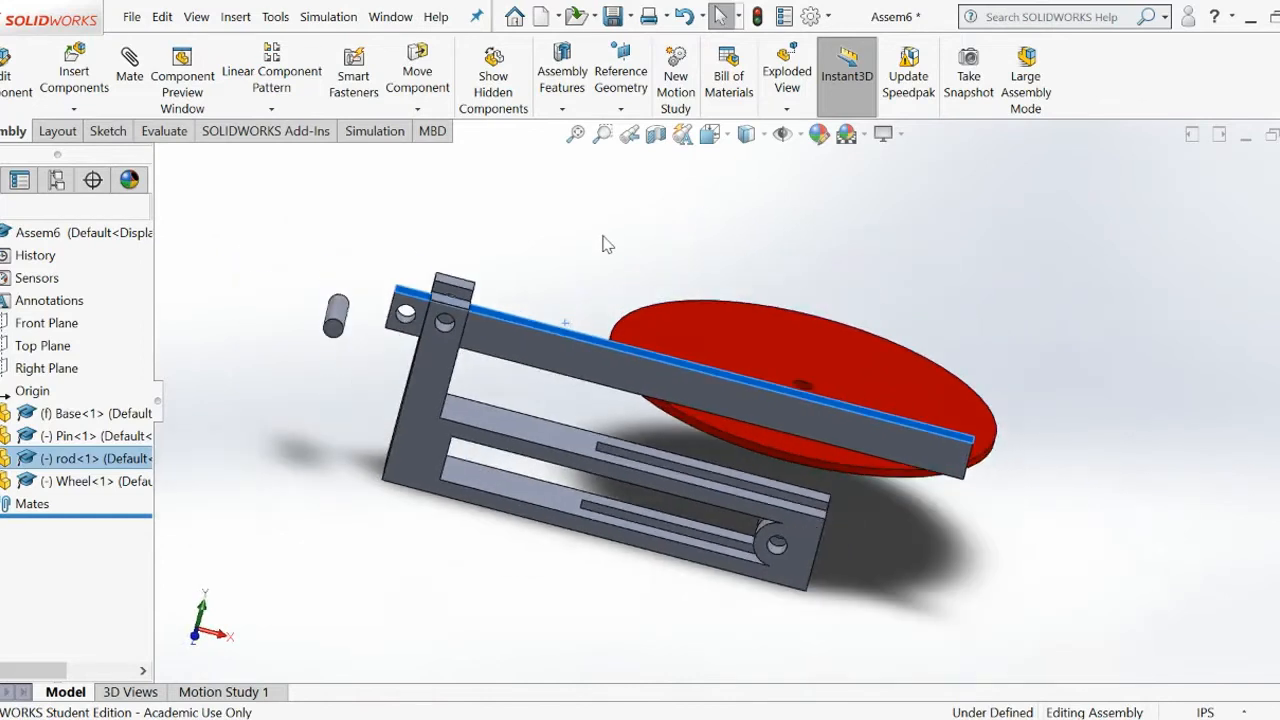
{"action": "scroll", "coordinate": [590, 240], "scroll_direction": "down", "scroll_amount": 1}
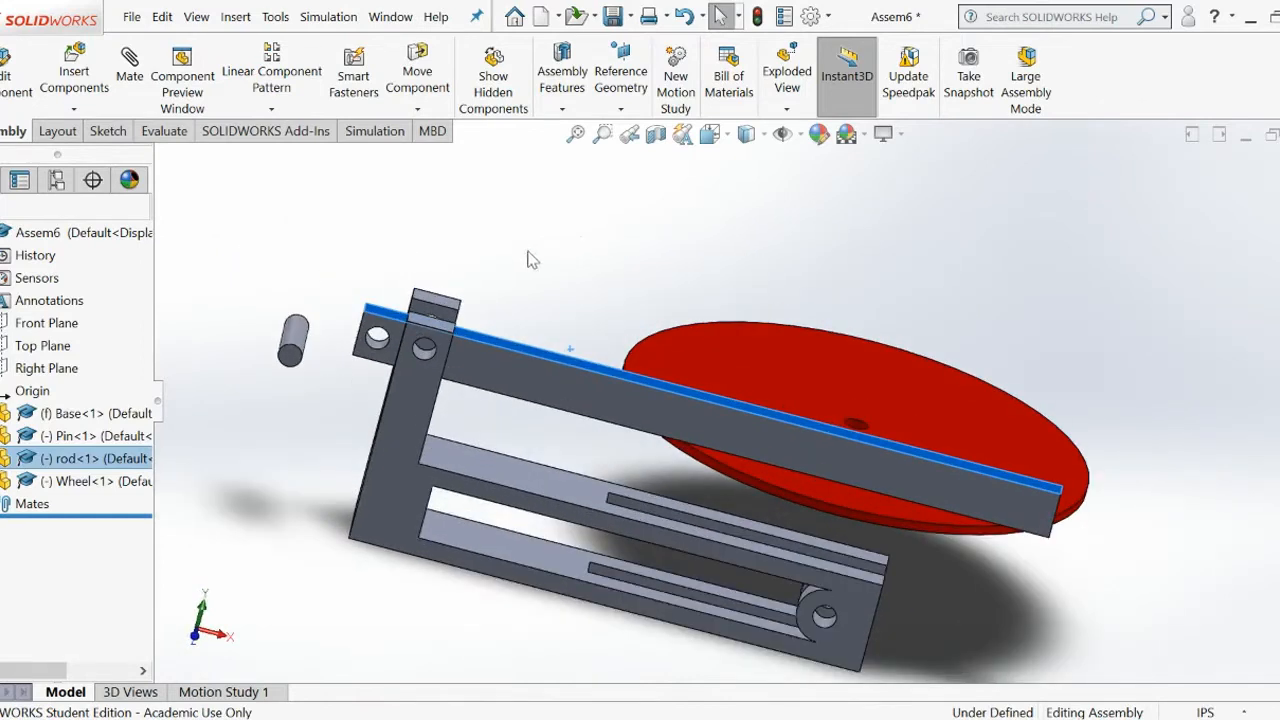
- Add a concentric mate between the hole in the rod's end and the hole in the base's upright
{"action": "left_click", "coordinate": [138, 83]}
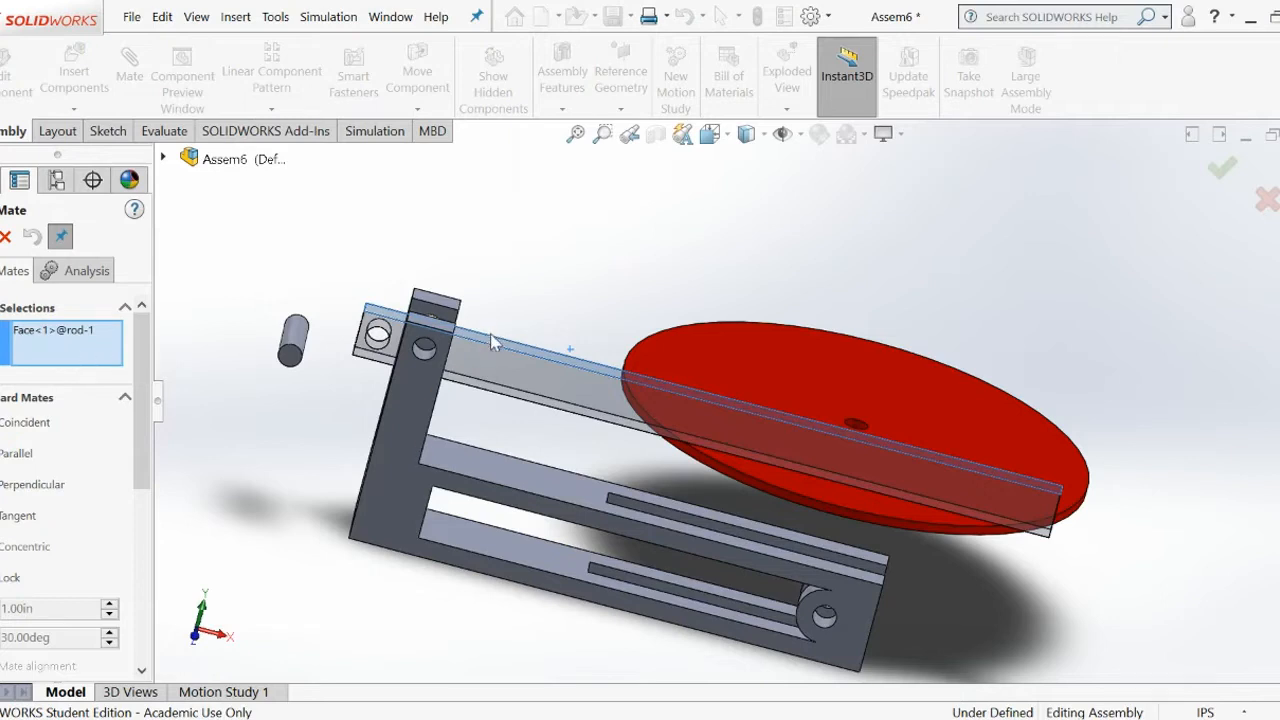
{"action": "right_click", "coordinate": [60, 350]}
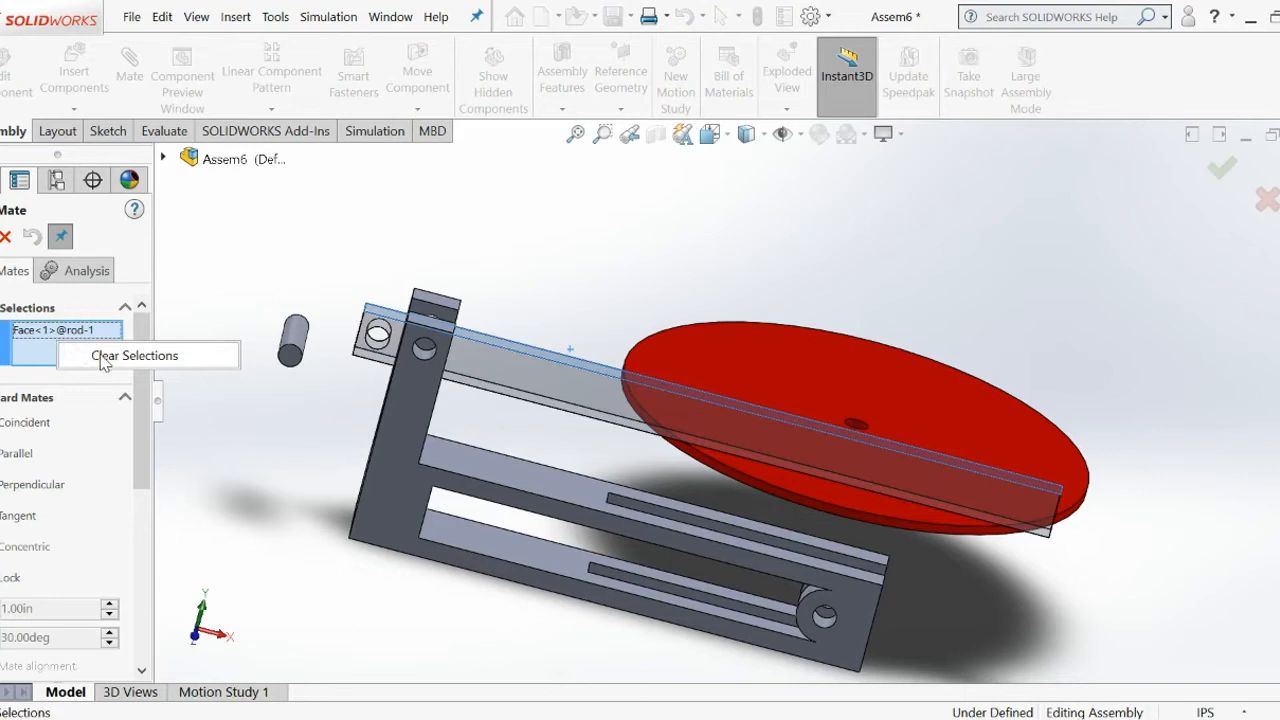
{"action": "left_click", "coordinate": [104, 357]}
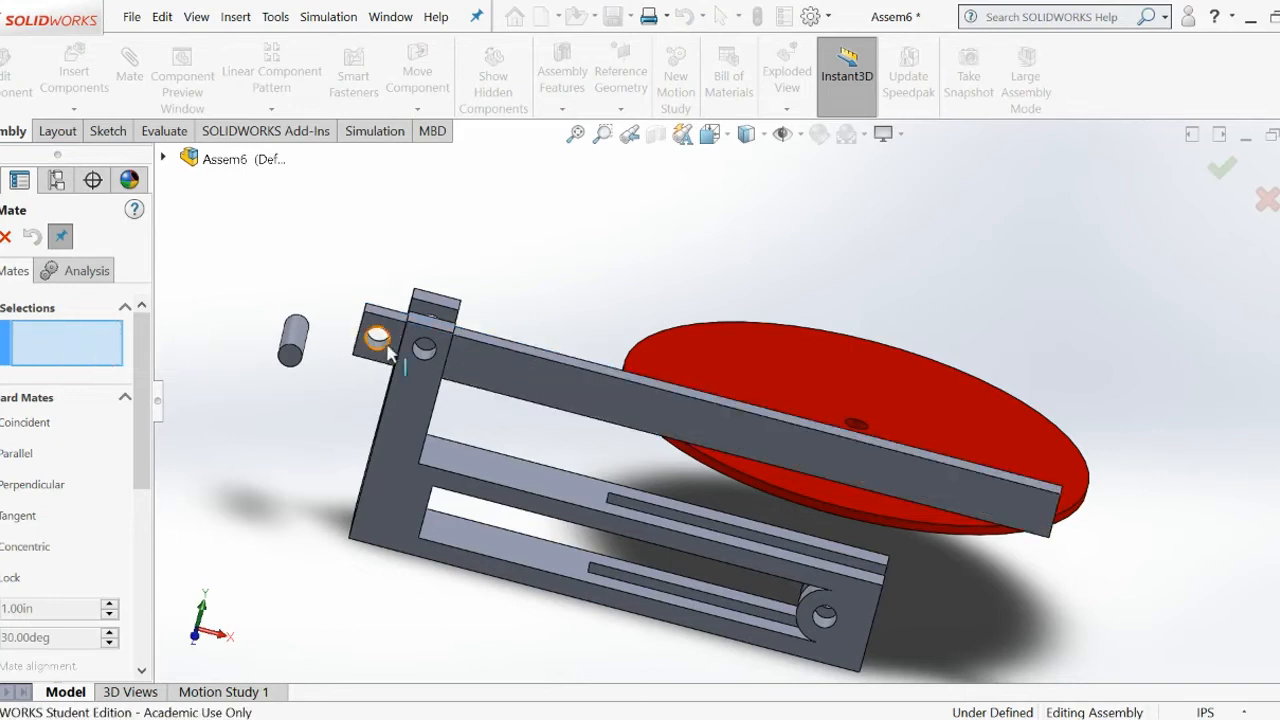
{"action": "scroll", "coordinate": [375, 338], "scroll_direction": "down", "scroll_amount": 3}
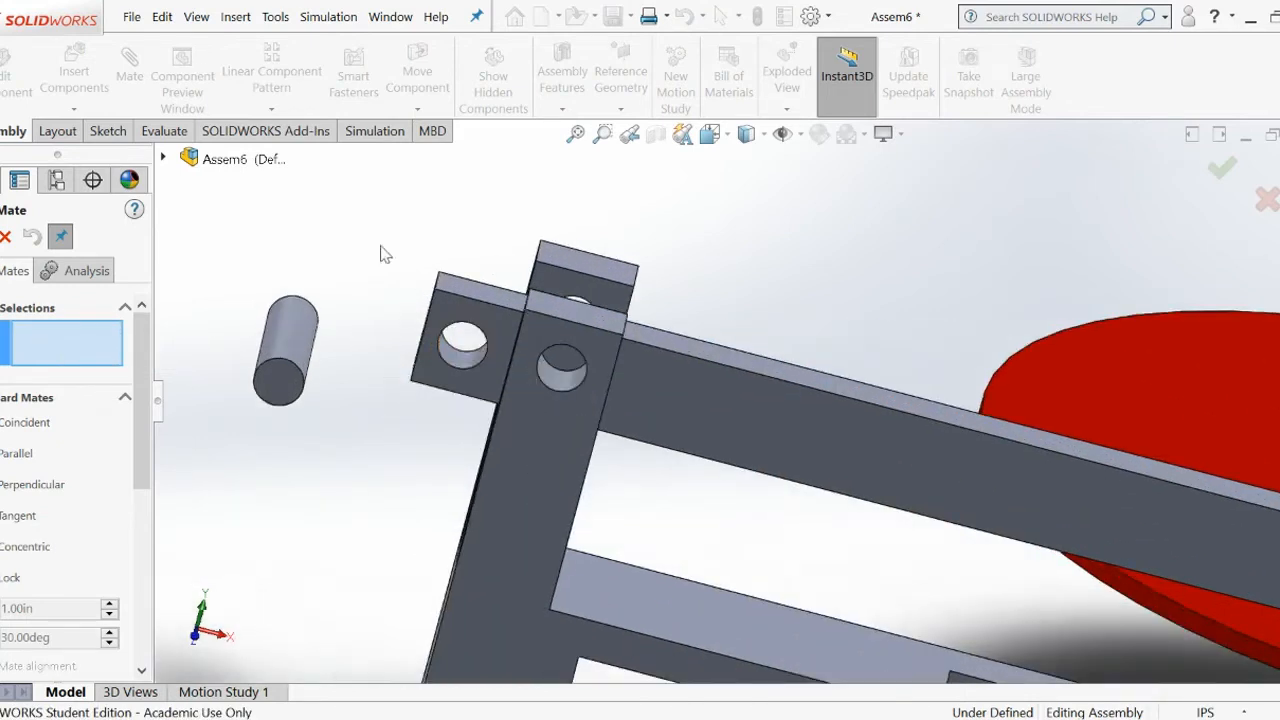
{"action": "left_click", "coordinate": [463, 366]}
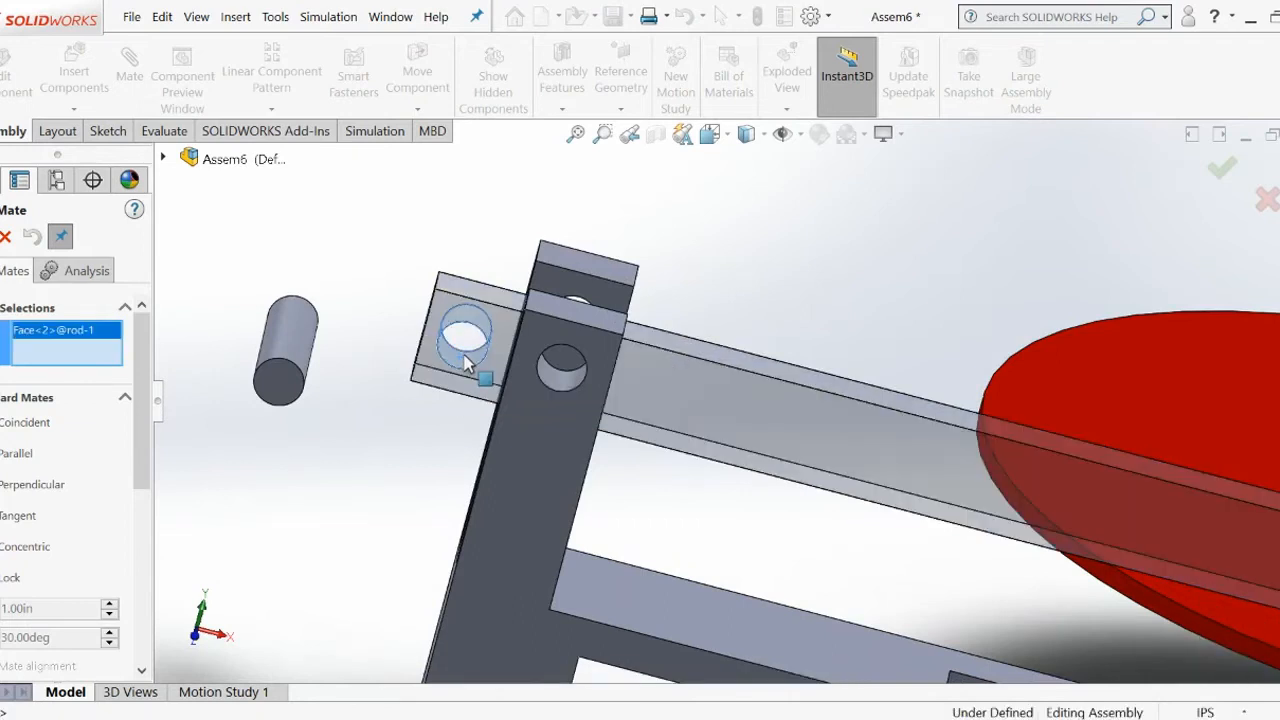
{"action": "left_click", "coordinate": [556, 386]}
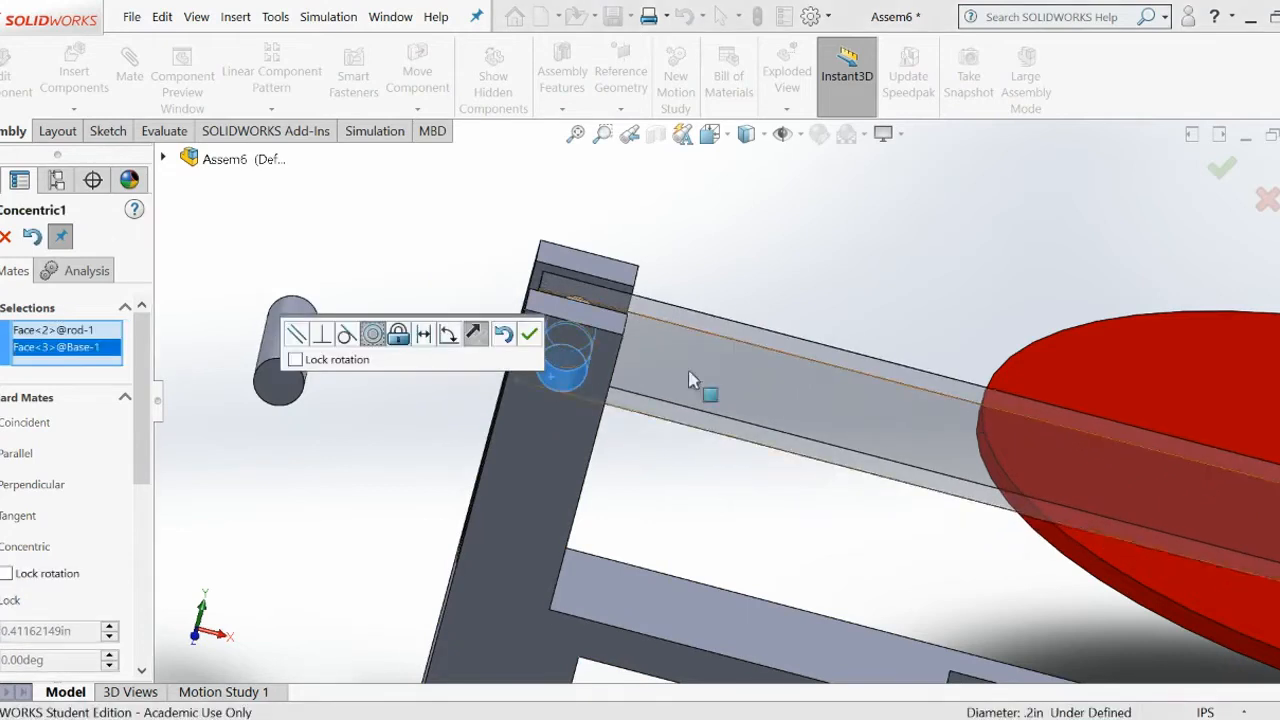
{"action": "left_click", "coordinate": [530, 336]}
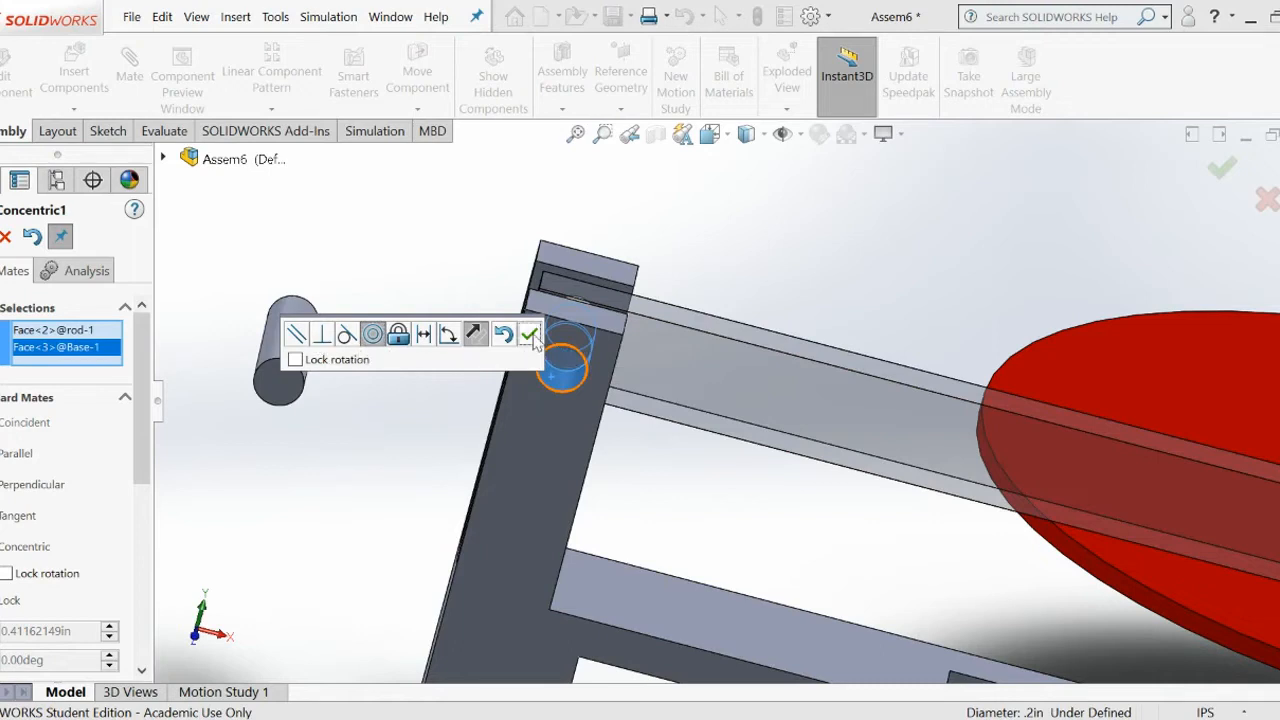
{"action": "left_click", "coordinate": [530, 336]}
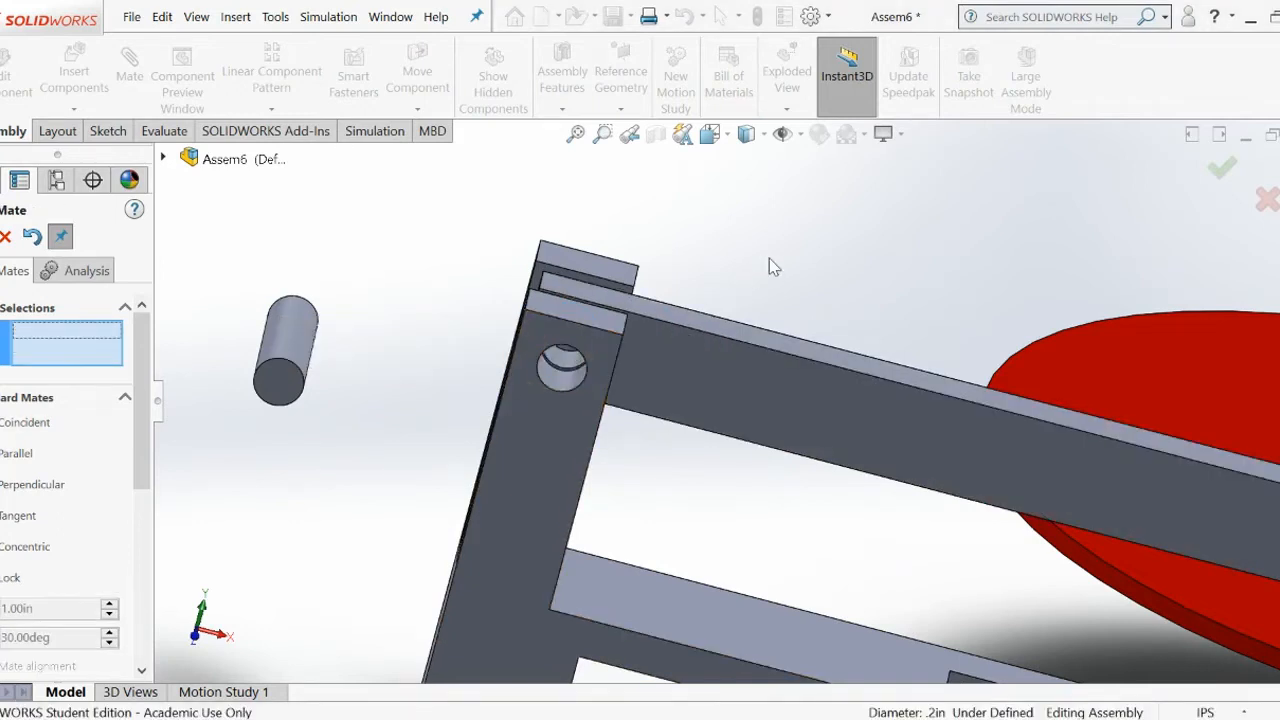
- Test the rod's remaining freedom of movement by sliding and swinging it between the base's uprights
{"action": "middle_click_drag", "start_coordinate": [746, 234], "coordinate": [694, 380]}
{"action": "left_click", "coordinate": [725, 276]}
{"action": "left_click_drag", "start_coordinate": [740, 250], "coordinate": [840, 252]}
{"action": "middle_click_drag", "start_coordinate": [840, 252], "coordinate": [771, 271]}
{"action": "left_click", "coordinate": [733, 310]}
{"action": "left_click_drag", "start_coordinate": [733, 317], "coordinate": [740, 345]}
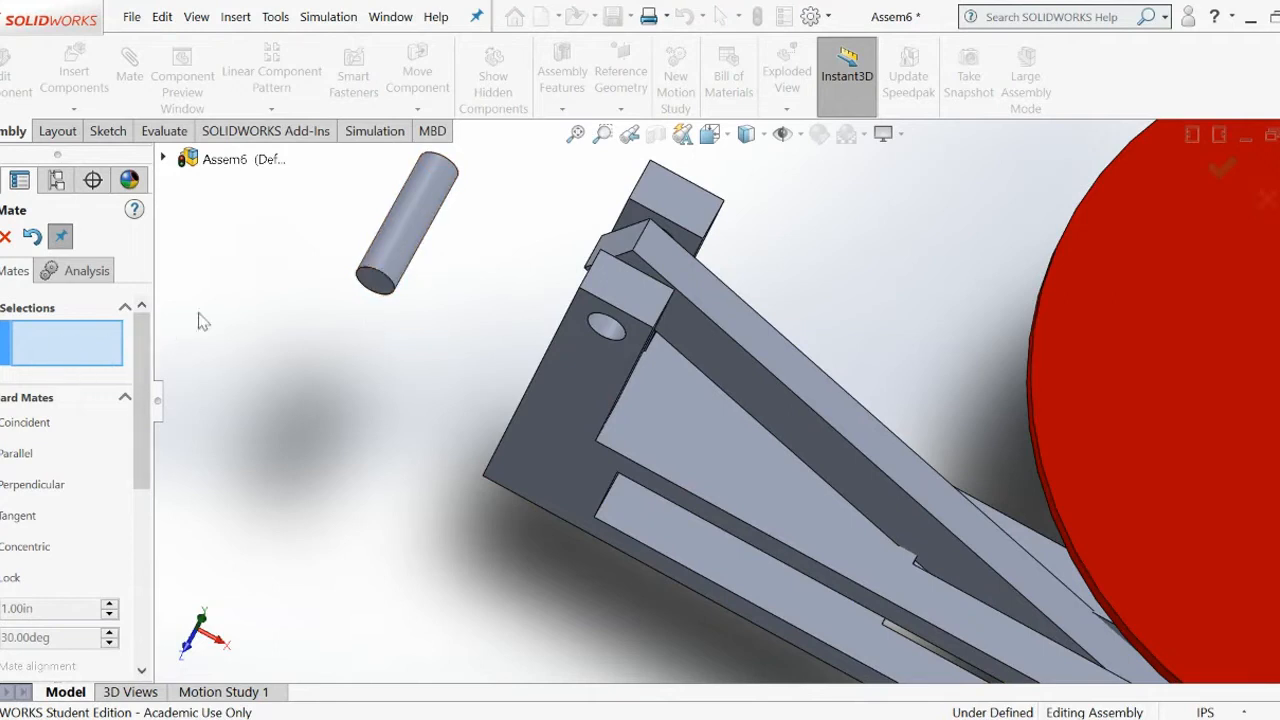
- Mate the pin's cylindrical face concentrically with the upright's hole, and slide the pin until its end protrudes from the upright
{"action": "left_click", "coordinate": [398, 257]}
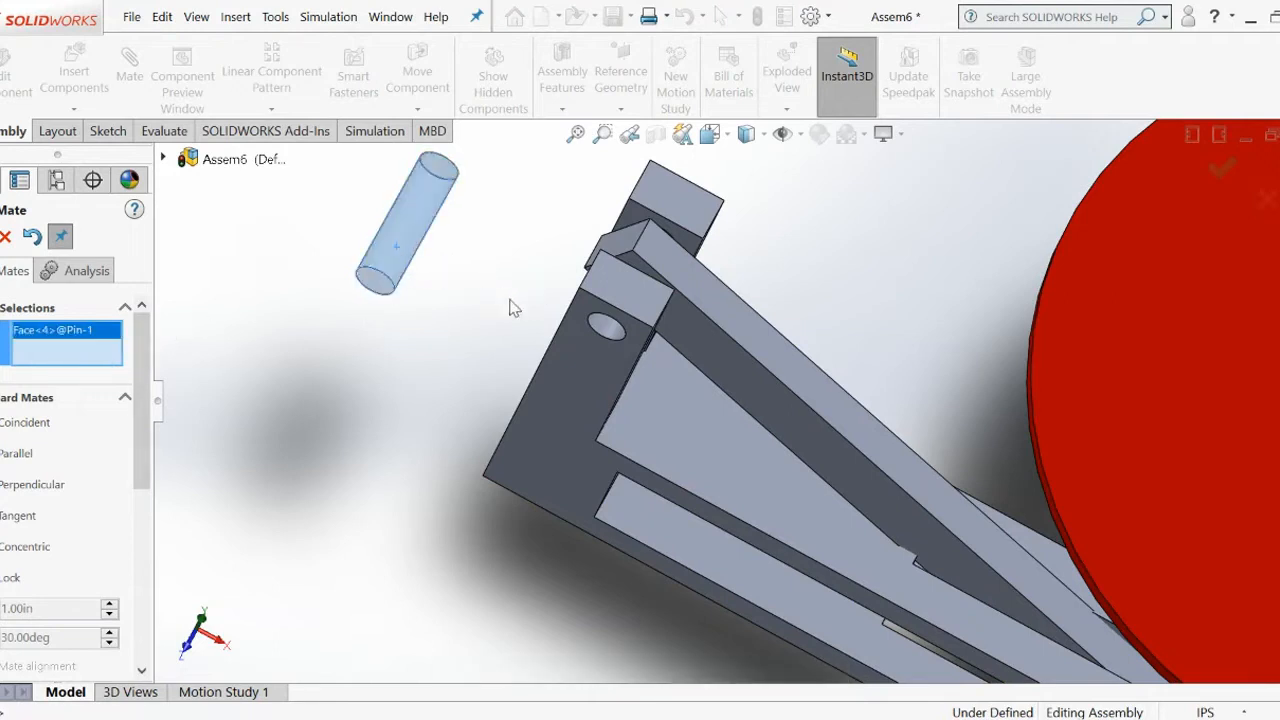
{"action": "left_click", "coordinate": [604, 330]}
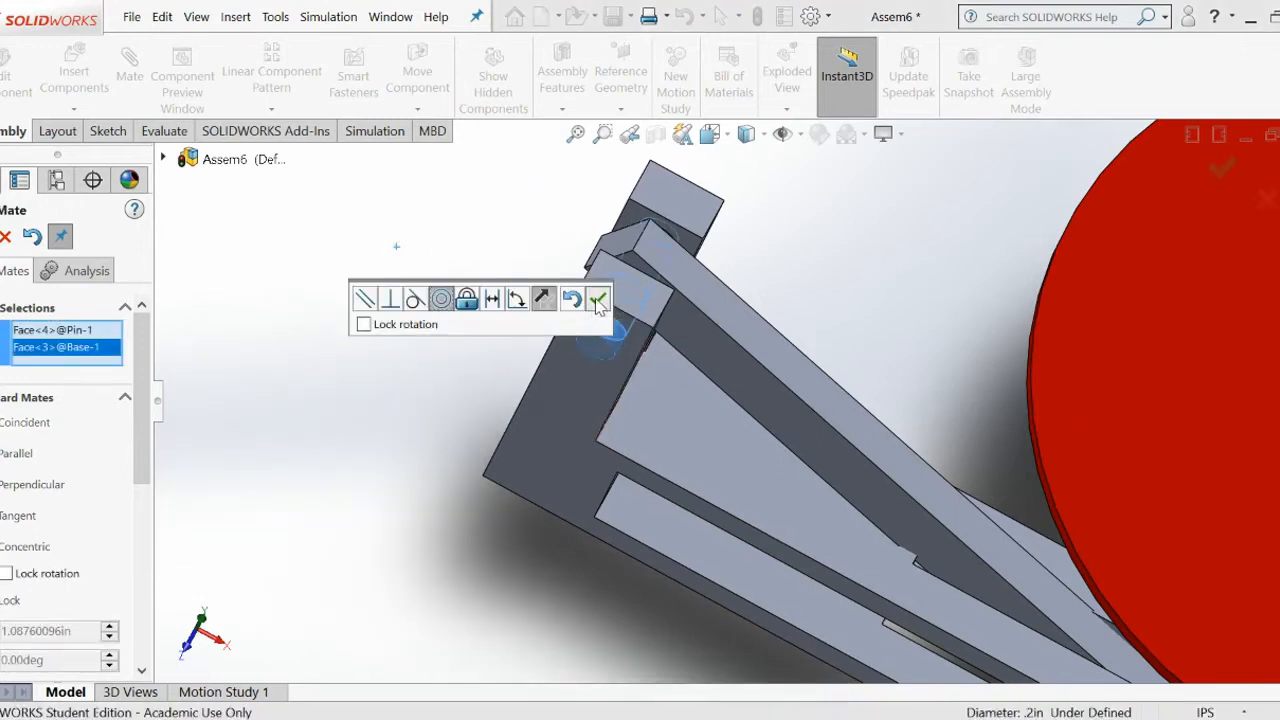
{"action": "left_click", "coordinate": [597, 300]}
{"action": "left_click_drag", "start_coordinate": [727, 330], "coordinate": [700, 320]}
{"action": "left_click_drag", "start_coordinate": [598, 331], "coordinate": [591, 360]}
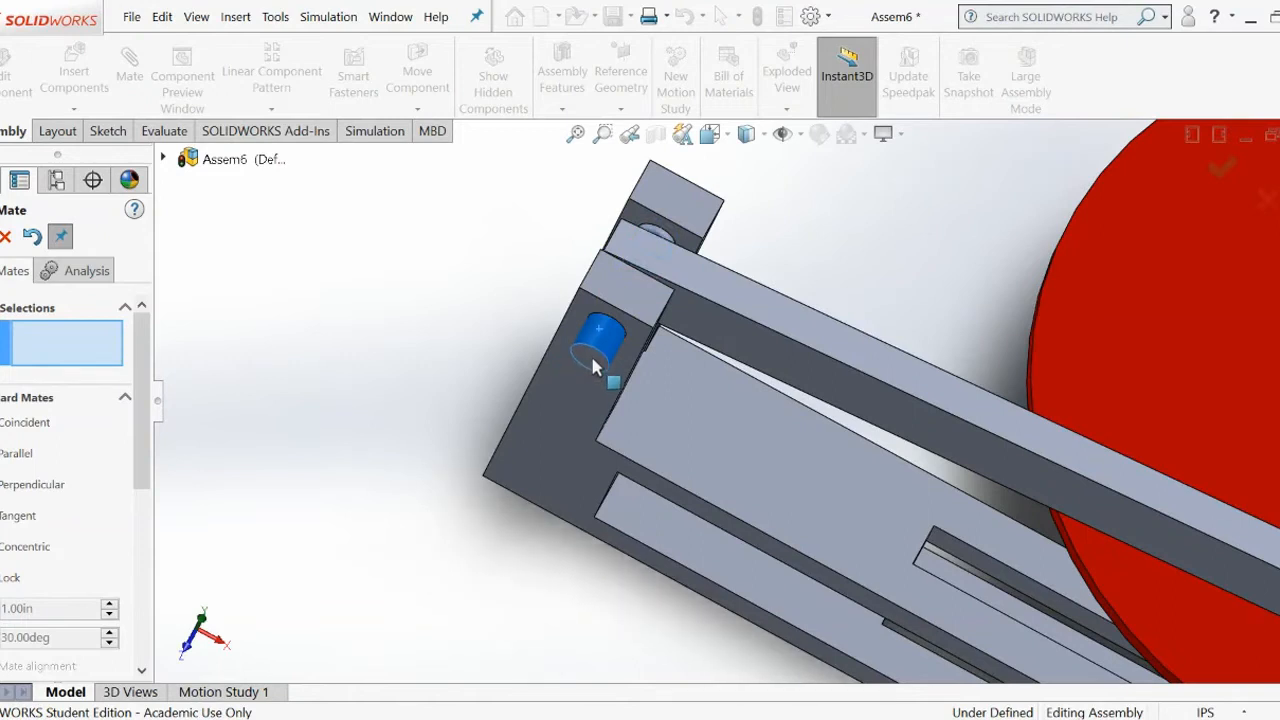
- Add a coincident mate between the pin's end face and the outer face of the base's upright, and finish mating
{"action": "middle_click_drag", "start_coordinate": [466, 383], "coordinate": [484, 240]}
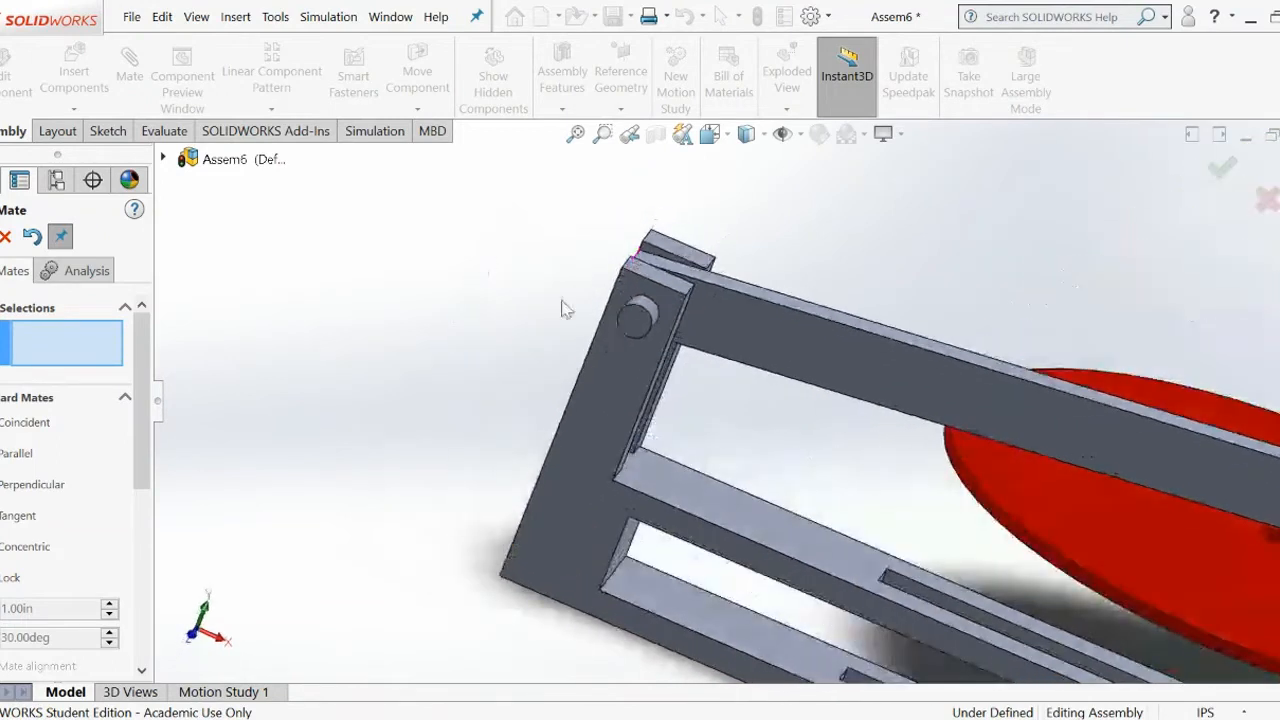
{"action": "scroll", "coordinate": [560, 310], "scroll_direction": "down", "scroll_amount": 3}
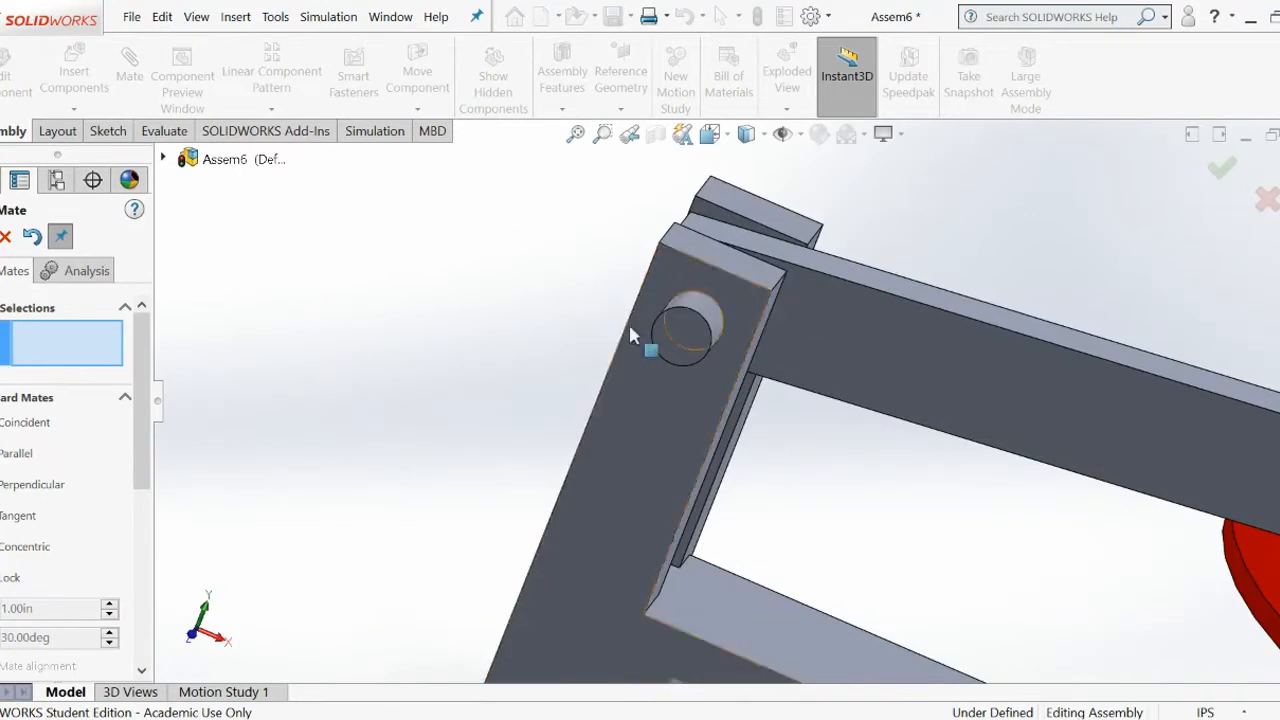
{"action": "left_click", "coordinate": [680, 335]}
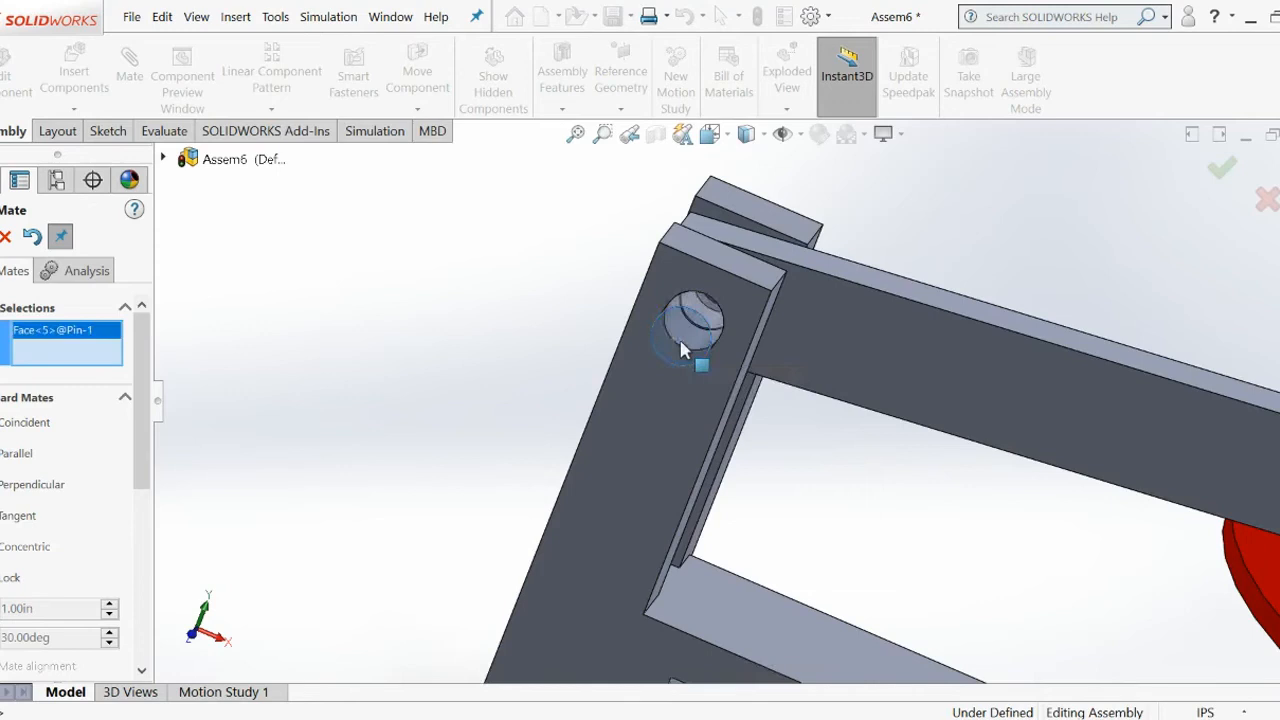
{"action": "left_click", "coordinate": [637, 411]}
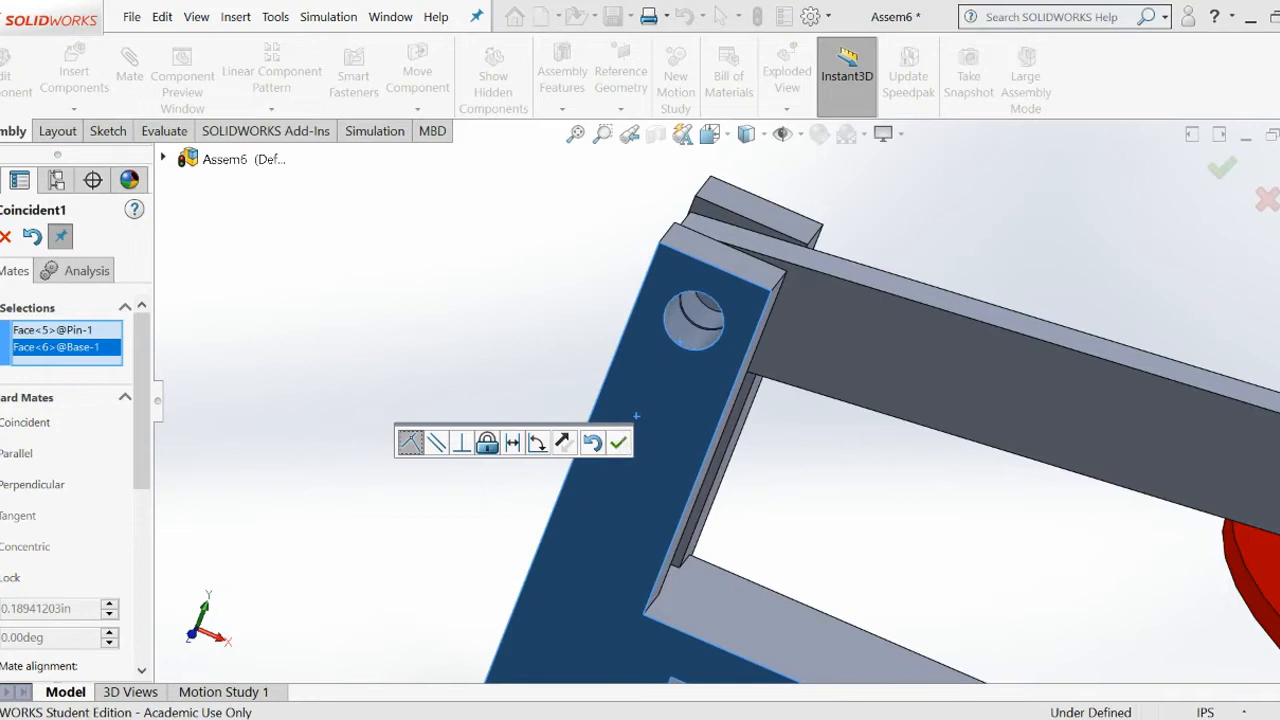
{"action": "left_click", "coordinate": [618, 442]}
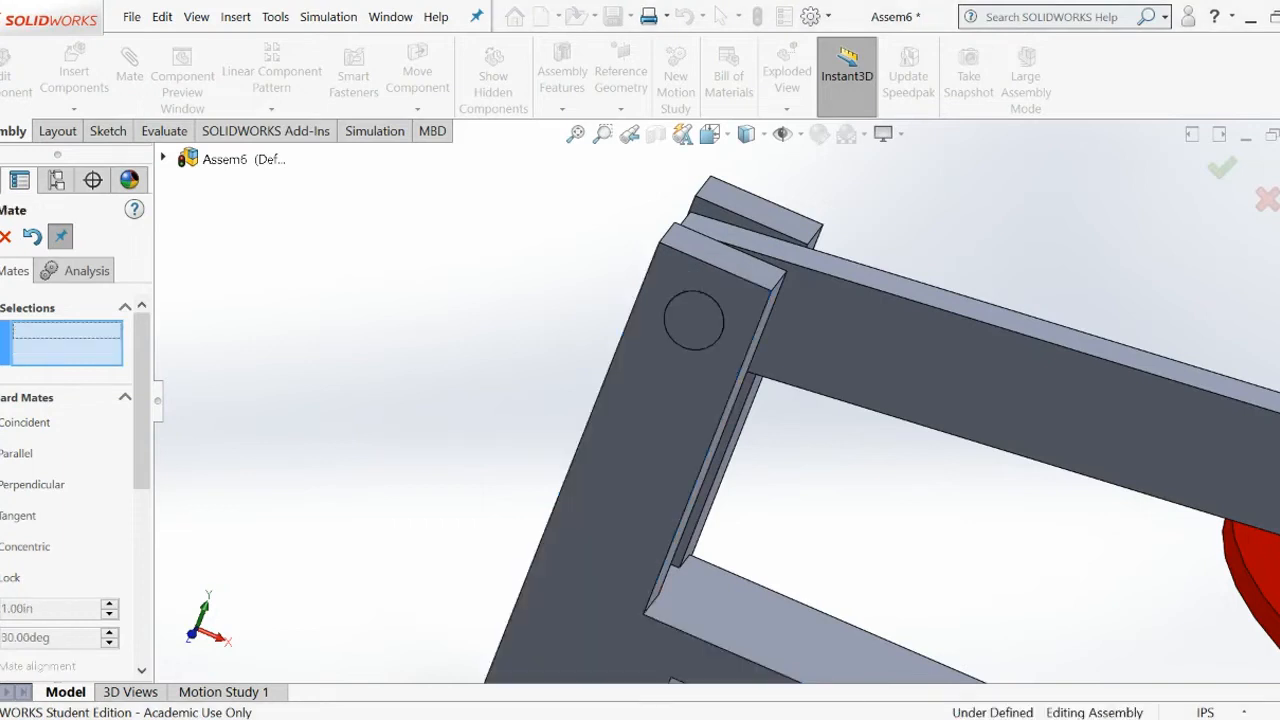
{"action": "left_click", "coordinate": [3, 236]}
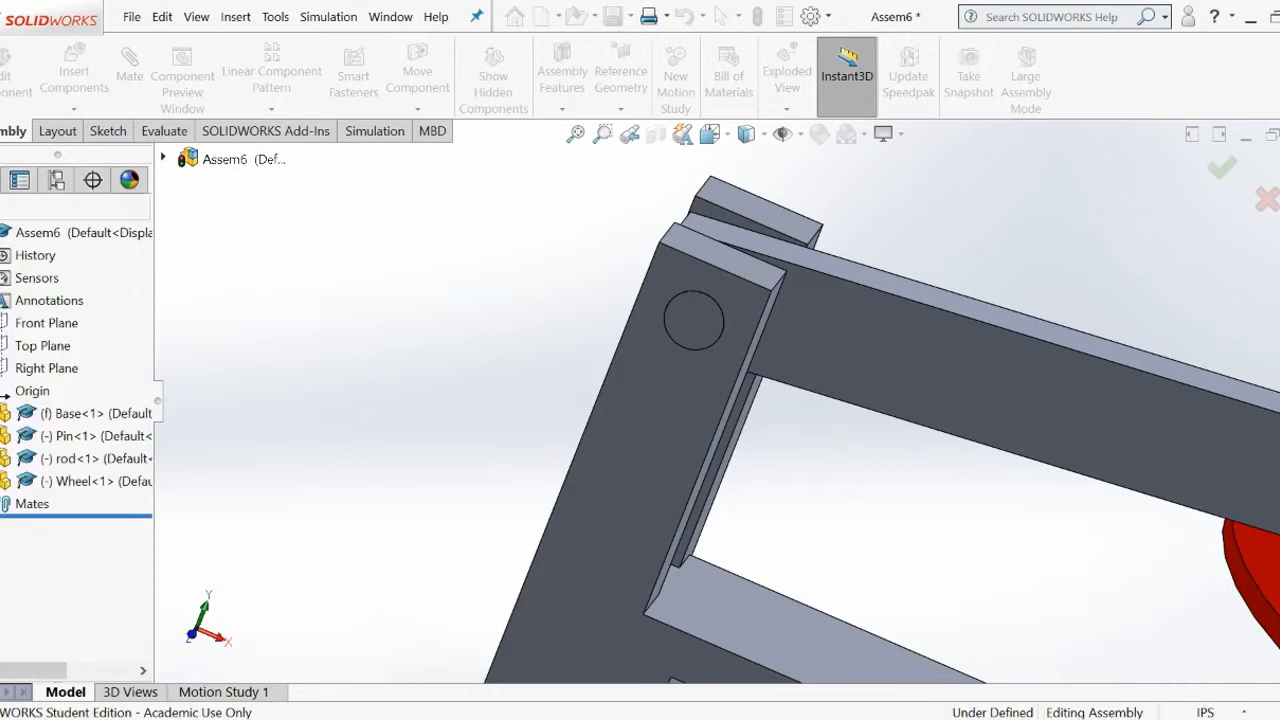
- Shift the rod between the two uprights and change the document units to MMGS (millimeter, gram, second)
{"action": "middle_click_drag", "start_coordinate": [366, 275], "coordinate": [296, 421]}
{"action": "left_click_drag", "start_coordinate": [731, 349], "coordinate": [768, 298]}
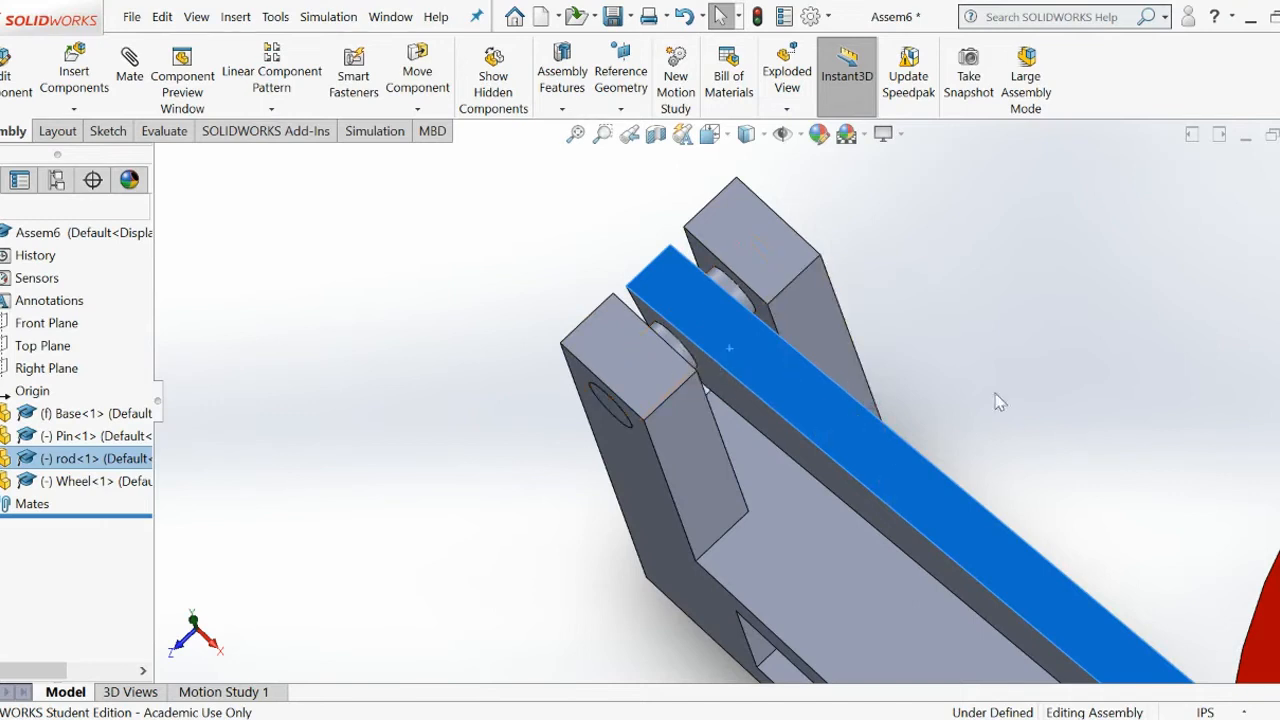
{"action": "left_click", "coordinate": [1240, 713]}
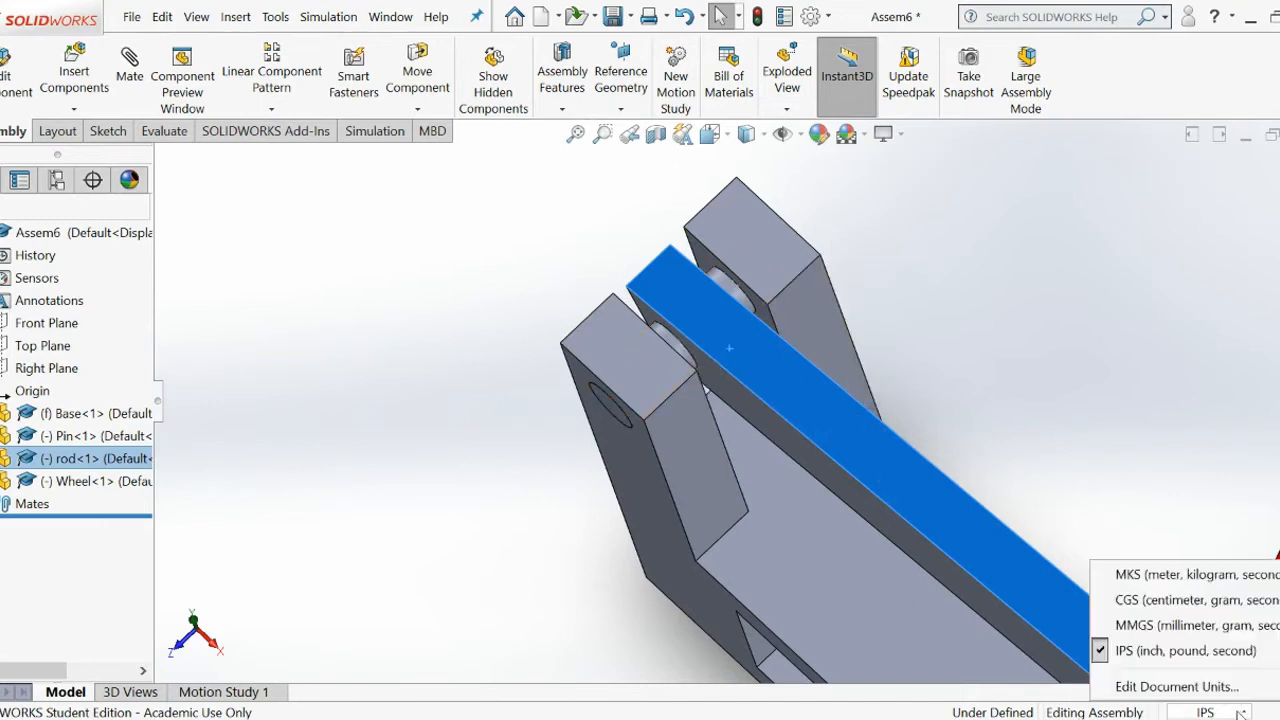
{"action": "left_click", "coordinate": [1215, 628]}
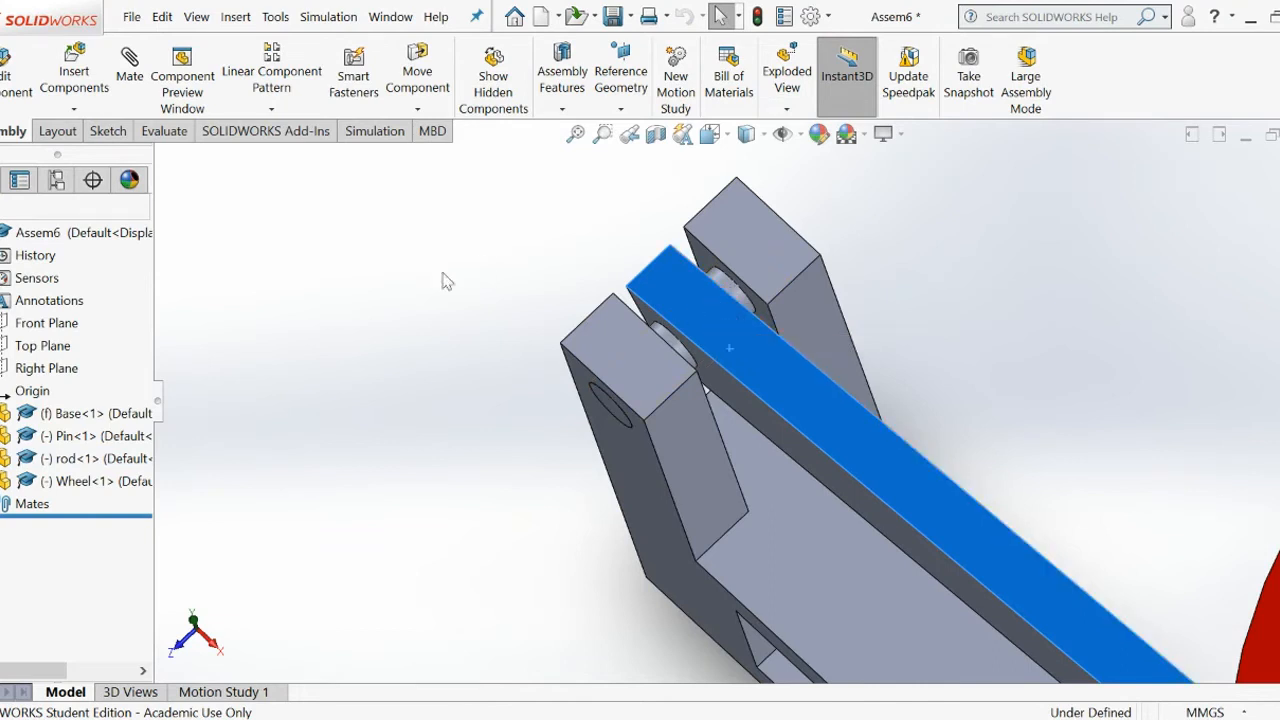
- Start a new mate between the inner face of the base's far upright and the side face of the rod facing it
{"action": "left_click", "coordinate": [130, 65]}
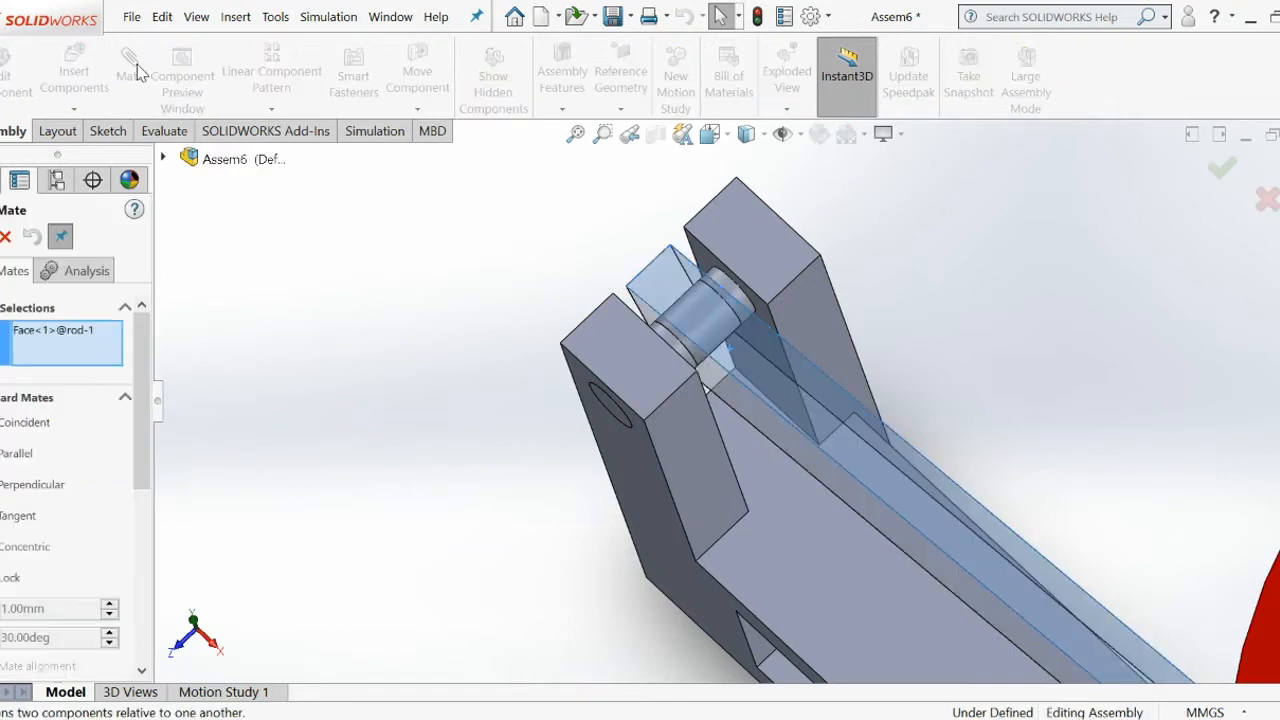
{"action": "right_click", "coordinate": [74, 350]}
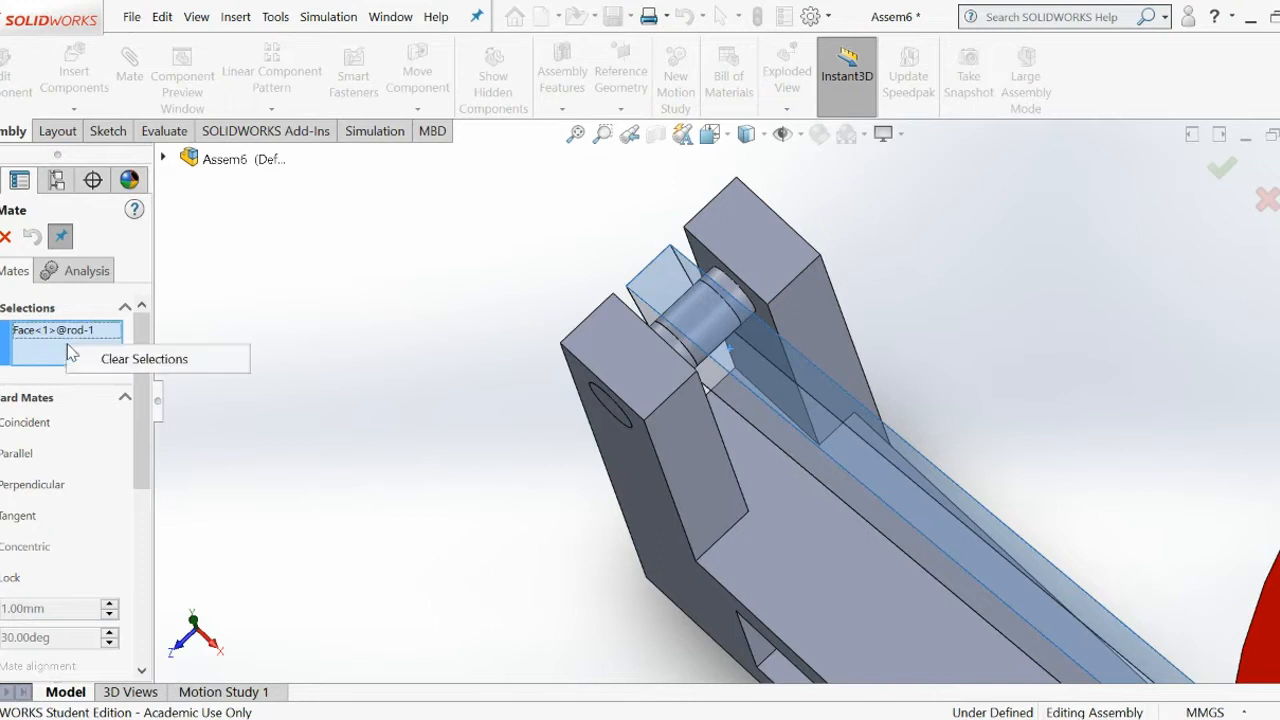
{"action": "left_click", "coordinate": [128, 368]}
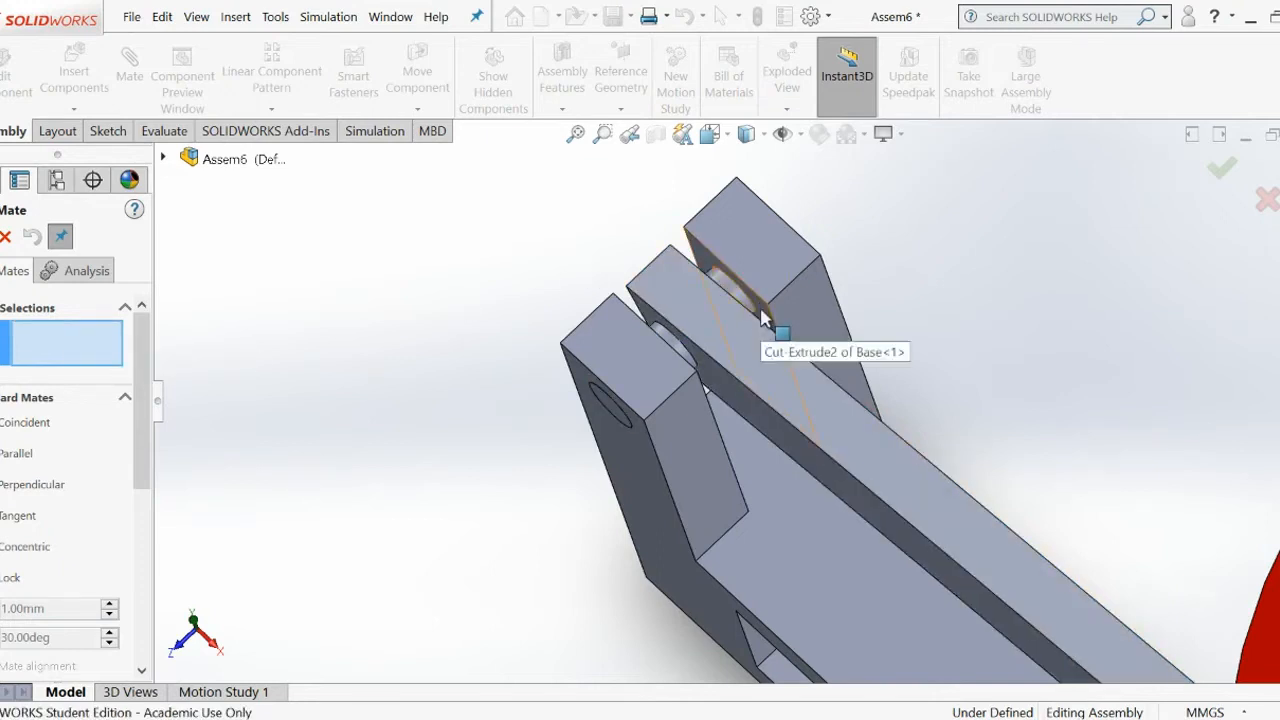
{"action": "scroll", "coordinate": [702, 277], "scroll_direction": "down", "scroll_amount": 6}
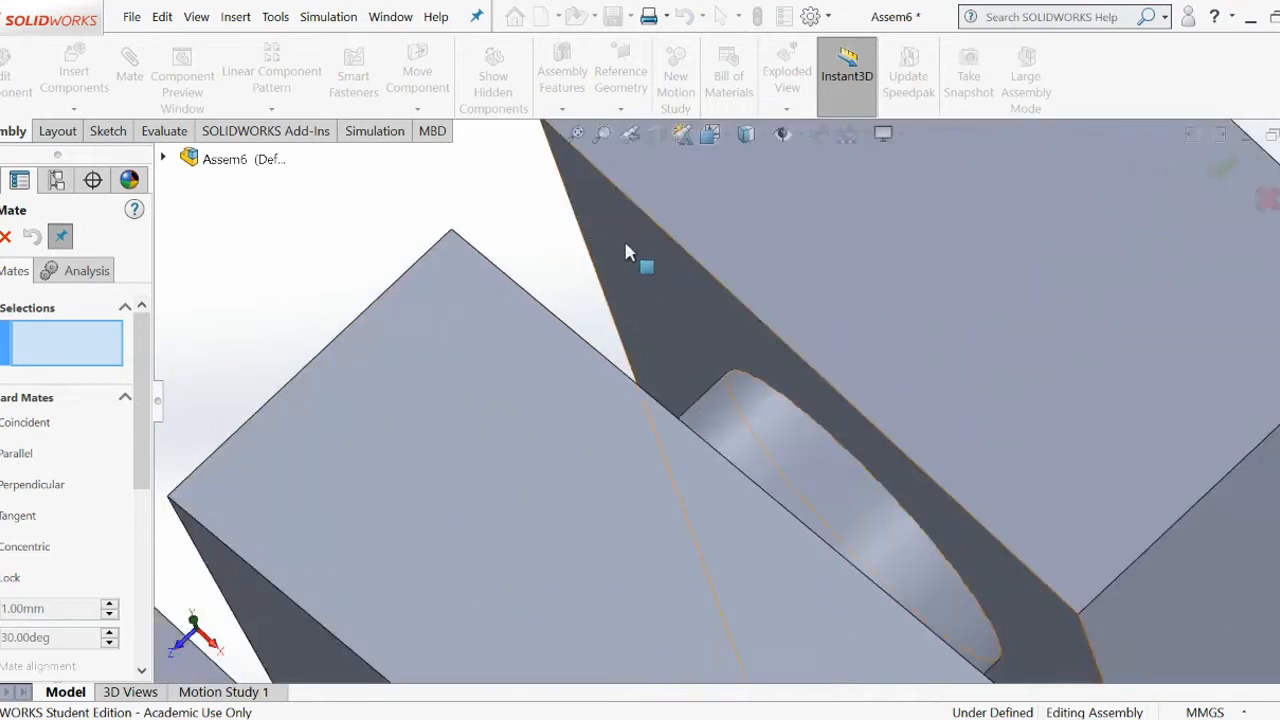
{"action": "middle_click_drag", "start_coordinate": [669, 259], "coordinate": [517, 378]}
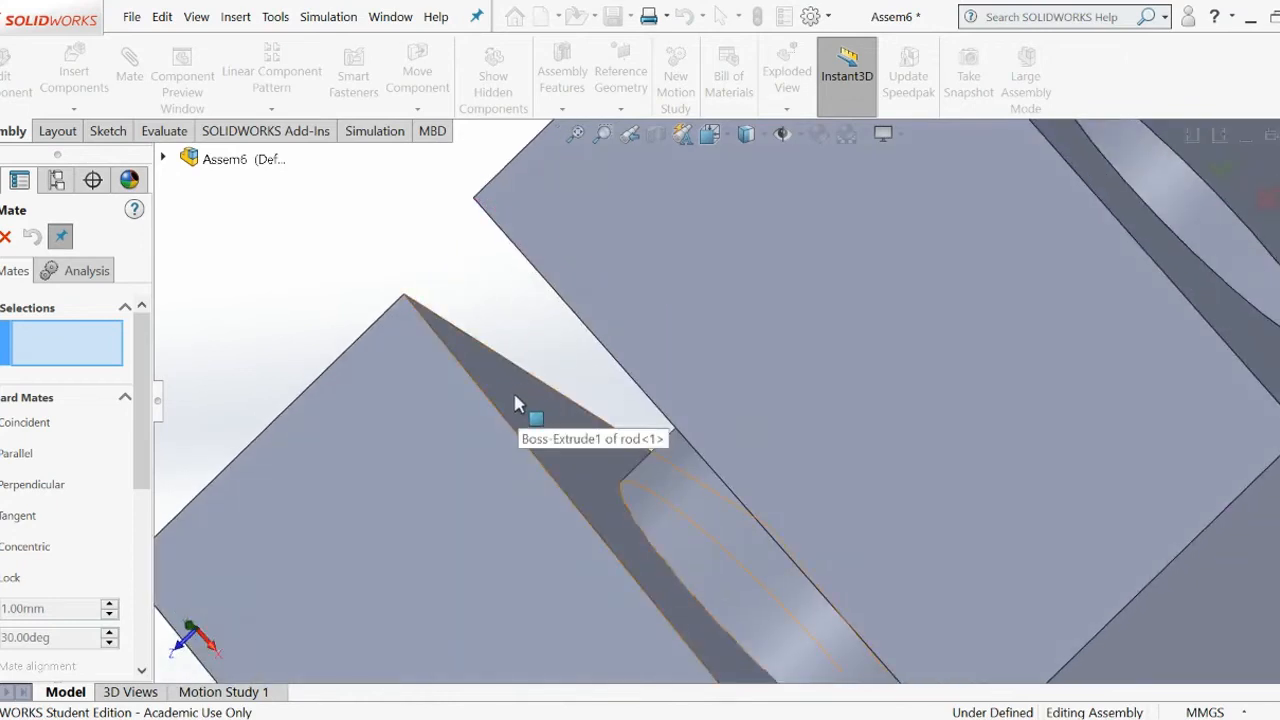
{"action": "middle_click_drag", "start_coordinate": [517, 403], "coordinate": [543, 400]}
{"action": "middle_click_drag", "start_coordinate": [563, 343], "coordinate": [620, 305]}
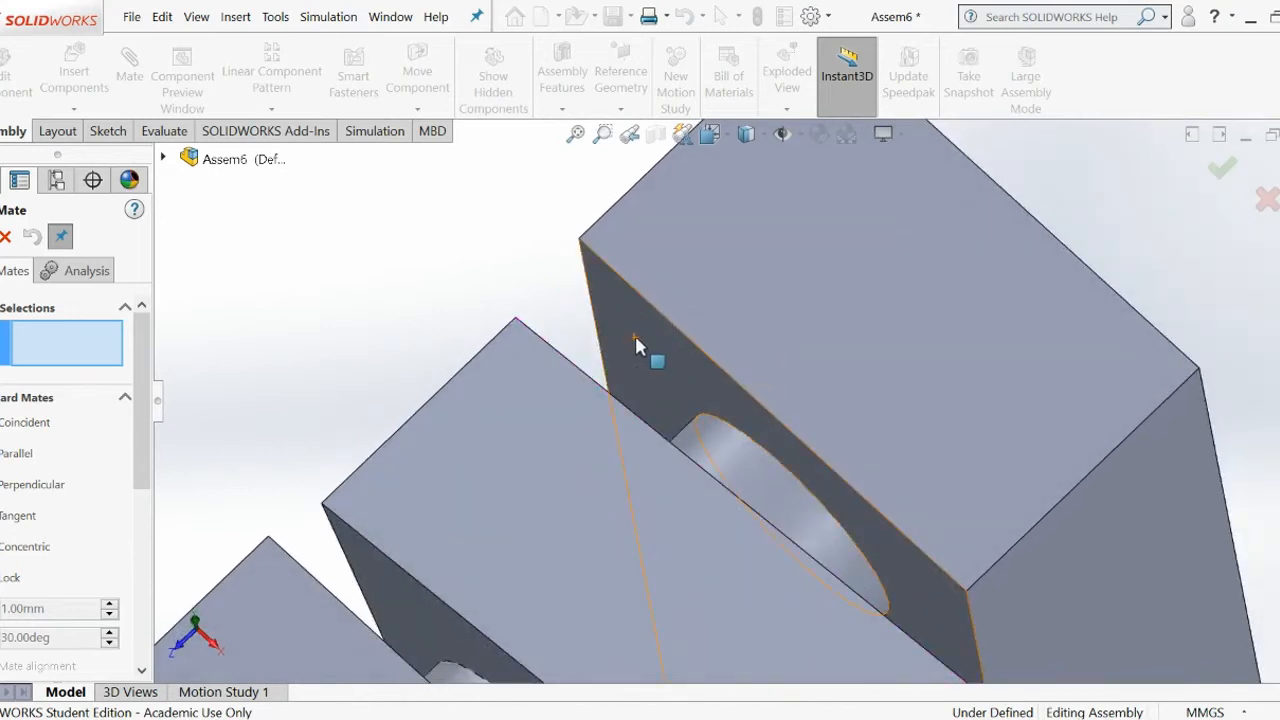
{"action": "left_click", "coordinate": [612, 299]}
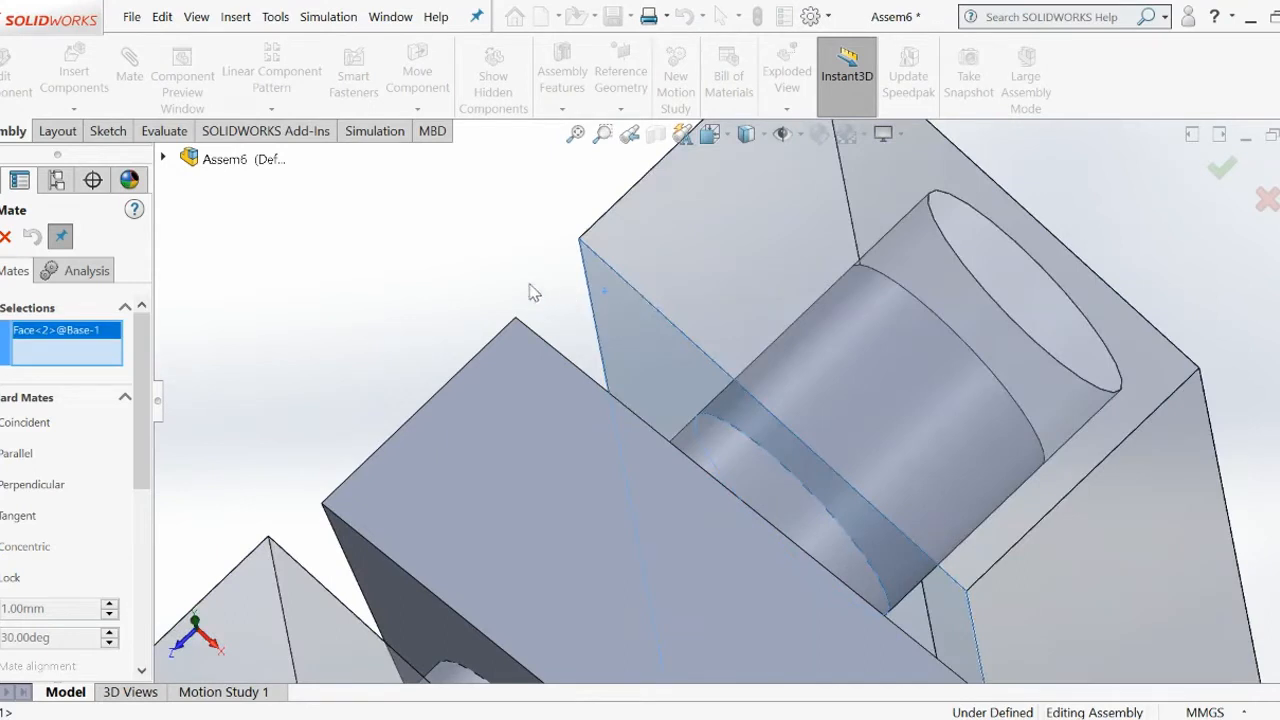
{"action": "middle_click_drag", "start_coordinate": [517, 260], "coordinate": [560, 335]}
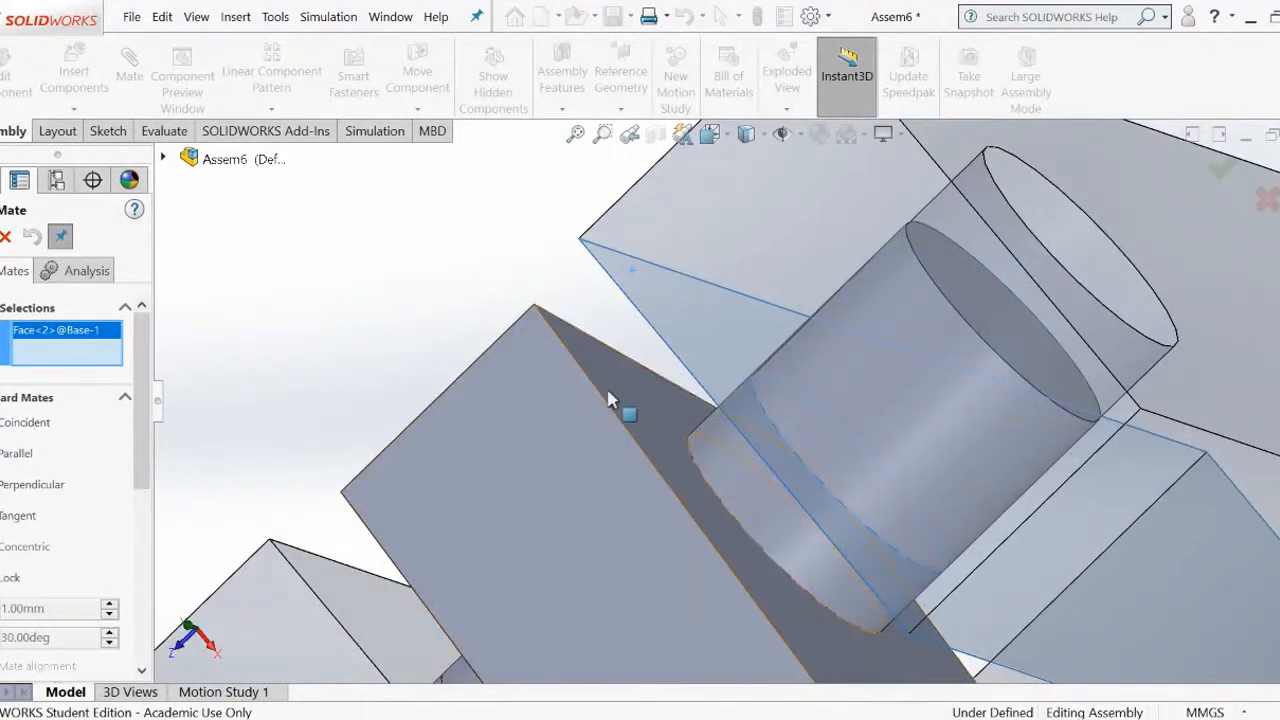
{"action": "left_click", "coordinate": [624, 425]}
{"action": "left_click", "coordinate": [573, 422]}
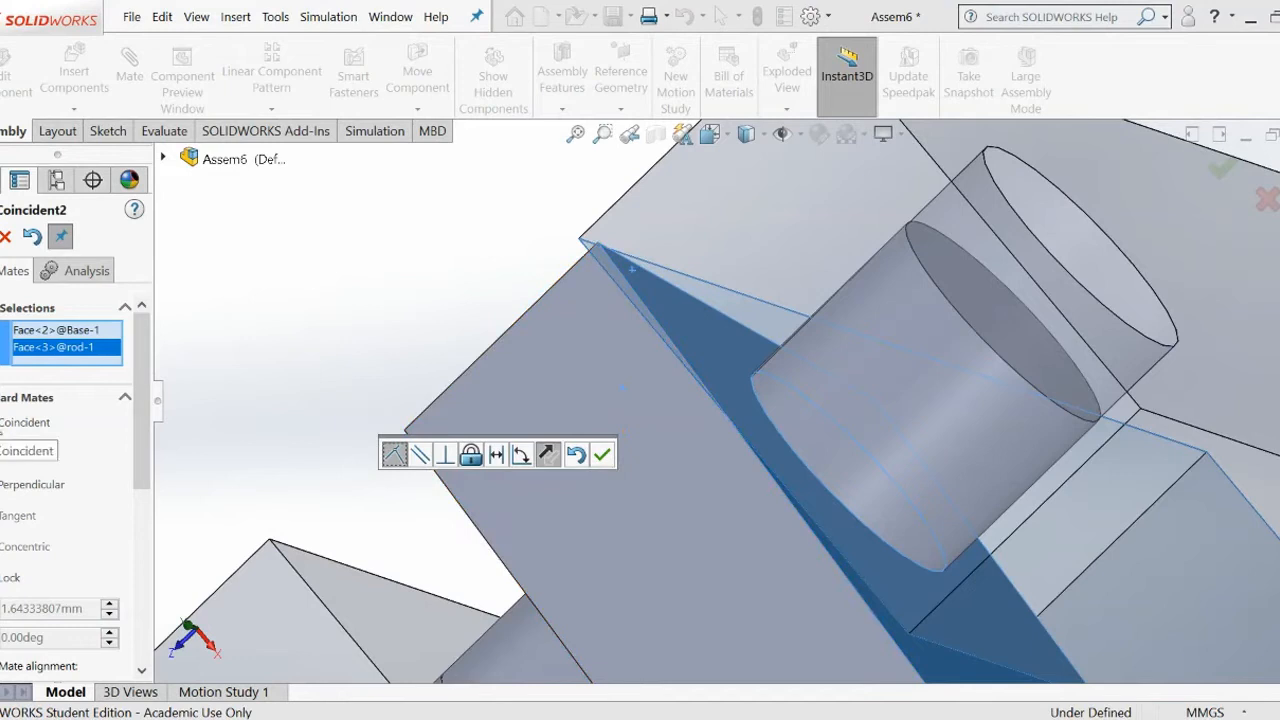
- Make the mate between the rod and the upright a distance mate of 0.5 mm
{"action": "scroll", "coordinate": [25, 465], "scroll_direction": "down", "scroll_amount": 3}
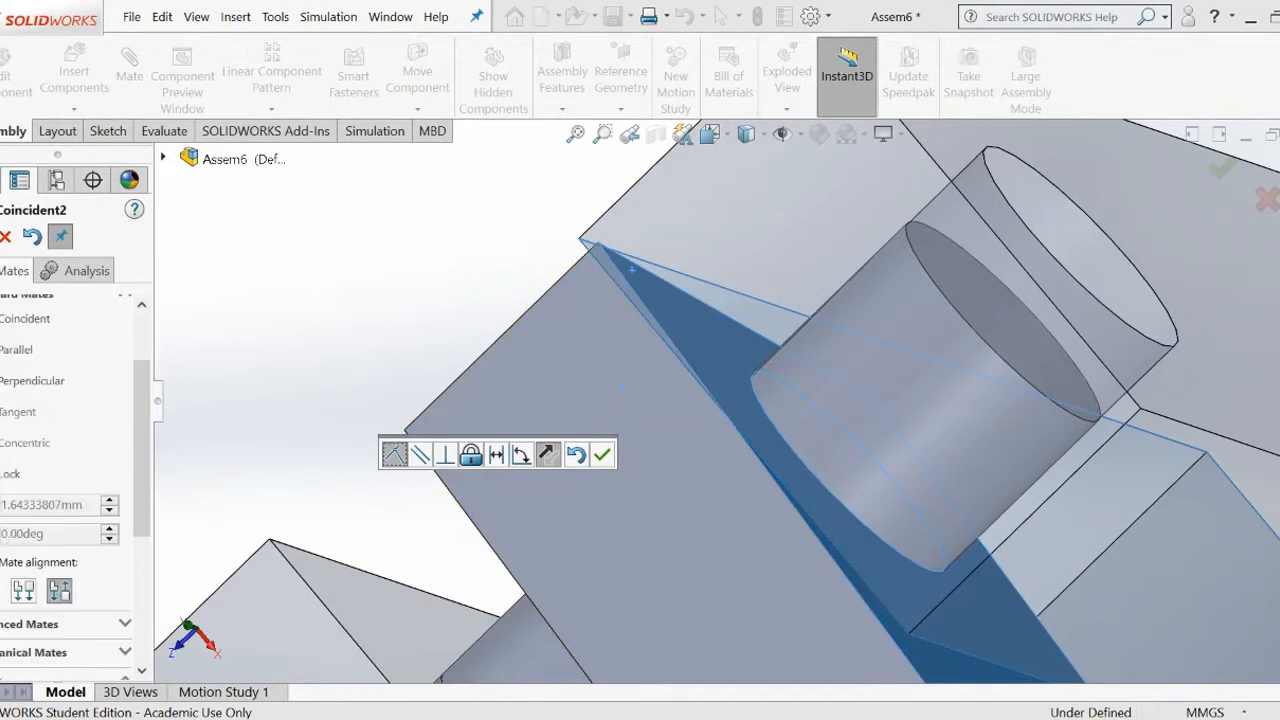
{"action": "left_click", "coordinate": [4, 505]}
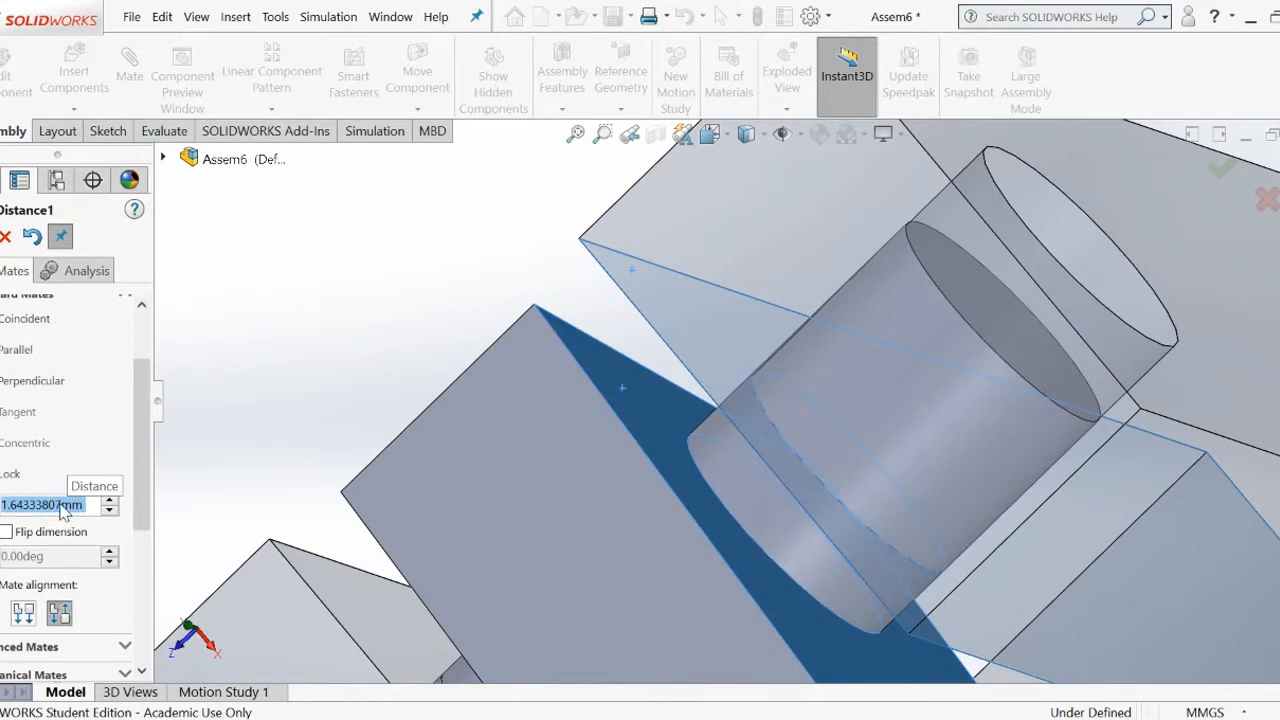
{"action": "type", "text": ".5"}
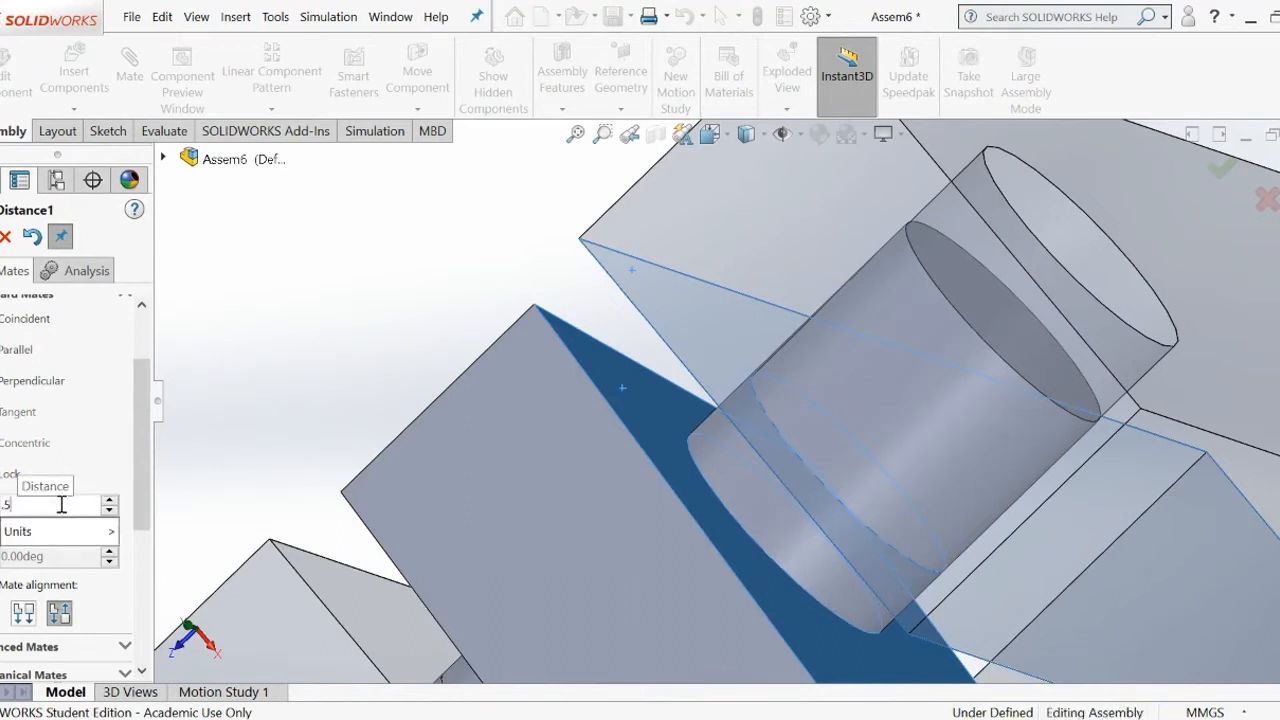
{"action": "key", "text": "Return"}
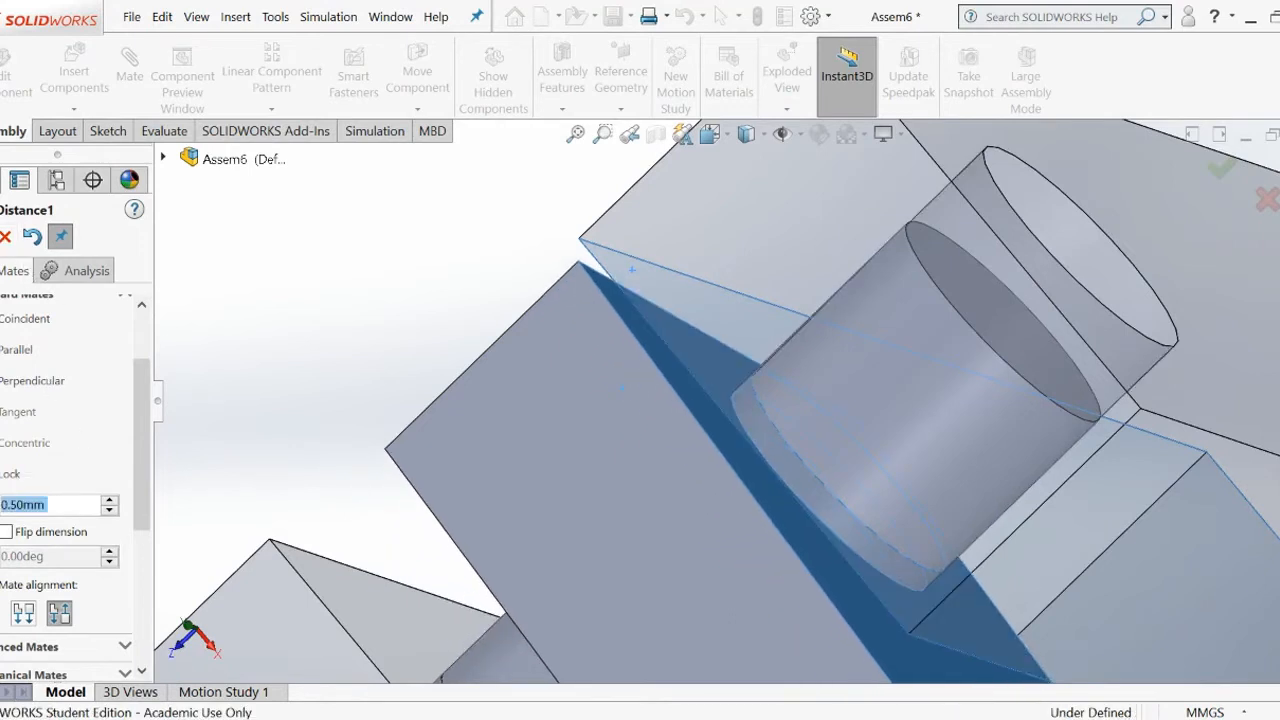
{"action": "key", "text": "Return"}
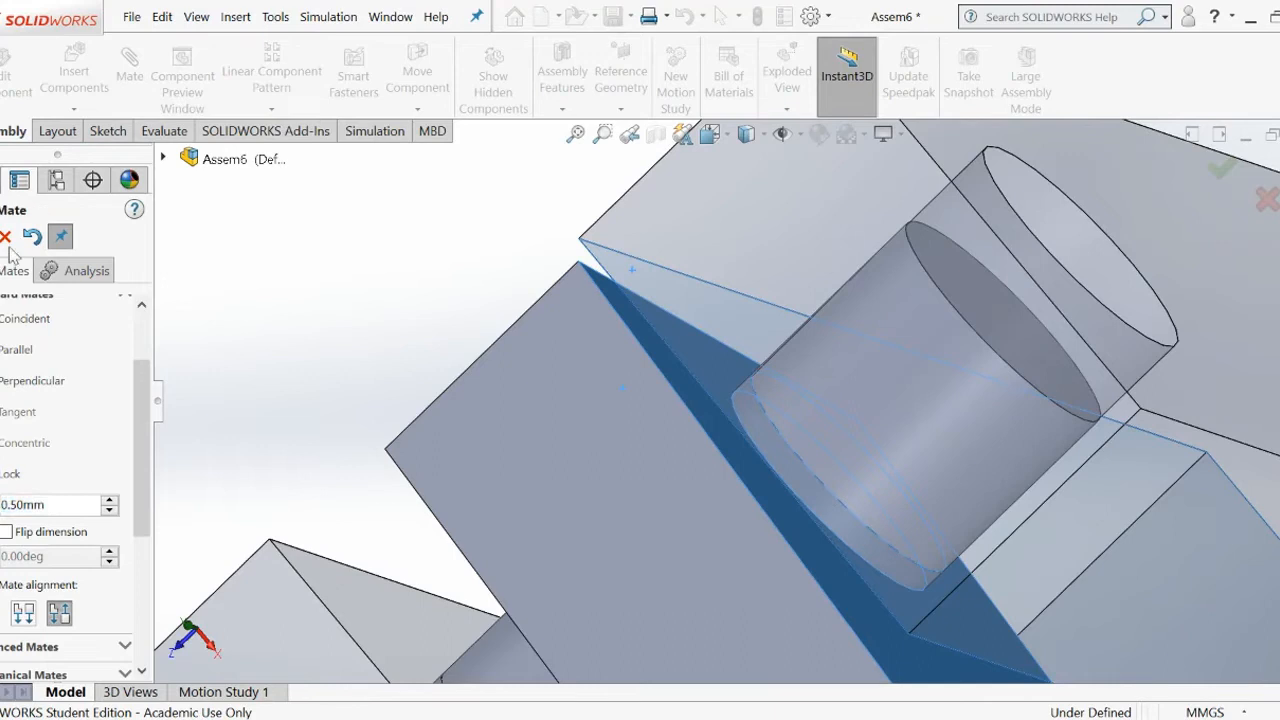
- Swing the rod about the pin to a raised position above the base and finish mating
{"action": "scroll", "coordinate": [580, 523], "scroll_direction": "up", "scroll_amount": 6}
{"action": "middle_click_drag", "start_coordinate": [757, 506], "coordinate": [757, 407]}
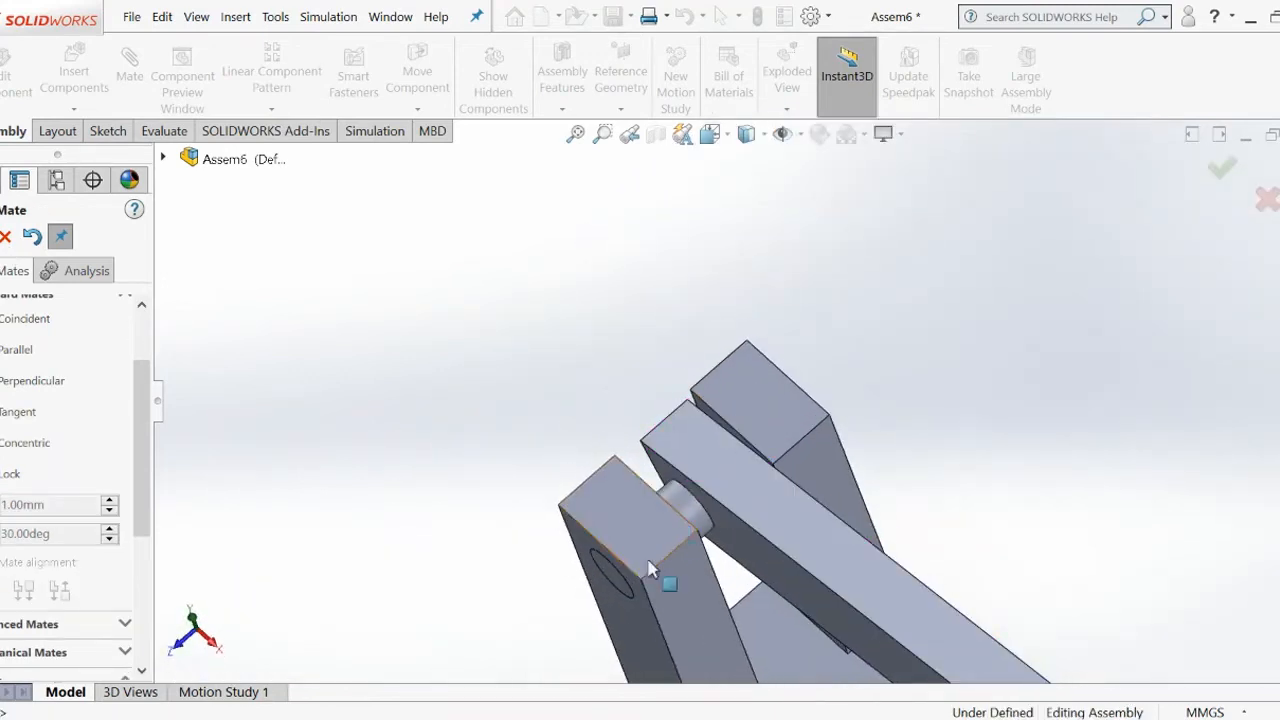
{"action": "left_click", "coordinate": [689, 518]}
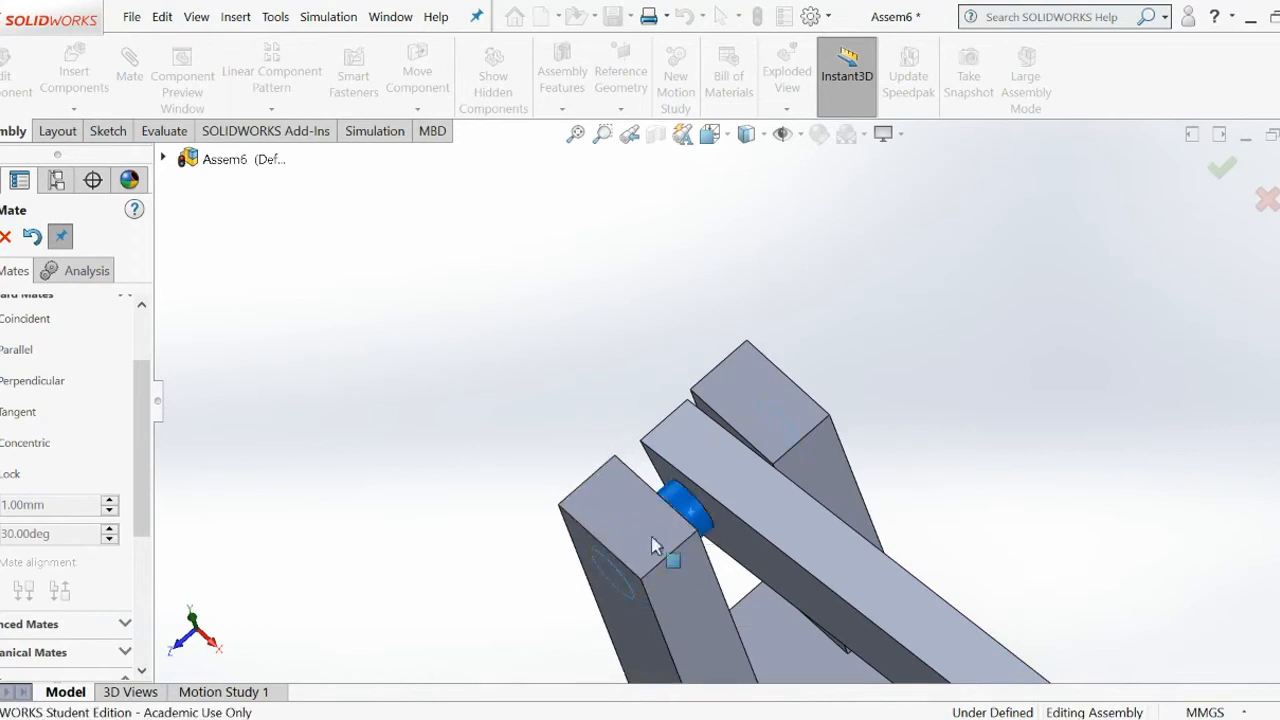
{"action": "left_click_drag", "start_coordinate": [832, 547], "coordinate": [860, 525]}
{"action": "middle_click_drag", "start_coordinate": [896, 453], "coordinate": [897, 491]}
{"action": "left_click_drag", "start_coordinate": [811, 578], "coordinate": [880, 517]}
{"action": "scroll", "coordinate": [923, 528], "scroll_direction": "up", "scroll_amount": 3}
{"action": "middle_click_drag", "start_coordinate": [923, 528], "coordinate": [1110, 500]}
{"action": "scroll", "coordinate": [1200, 549], "scroll_direction": "up", "scroll_amount": 3}
{"action": "scroll", "coordinate": [1195, 549], "scroll_direction": "down", "scroll_amount": 5}
{"action": "scroll", "coordinate": [860, 448], "scroll_direction": "up", "scroll_amount": 2}
{"action": "scroll", "coordinate": [846, 442], "scroll_direction": "up", "scroll_amount": 2}
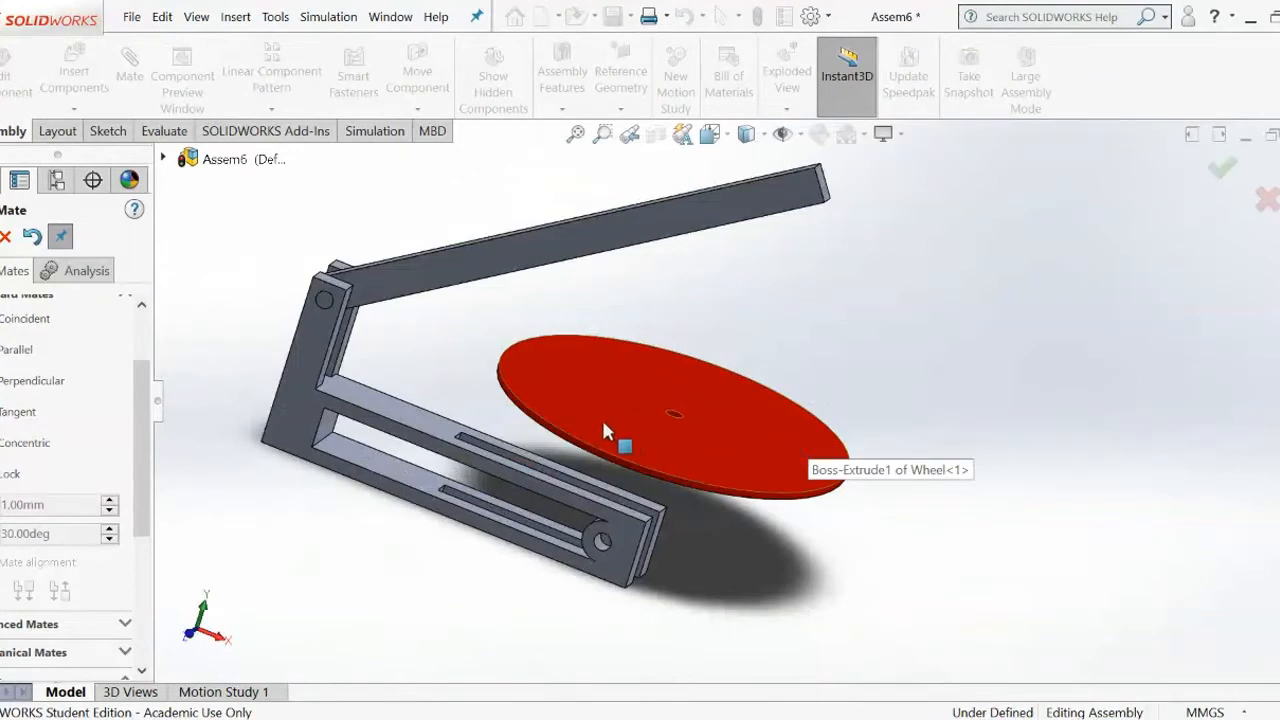
{"action": "left_click", "coordinate": [5, 237]}
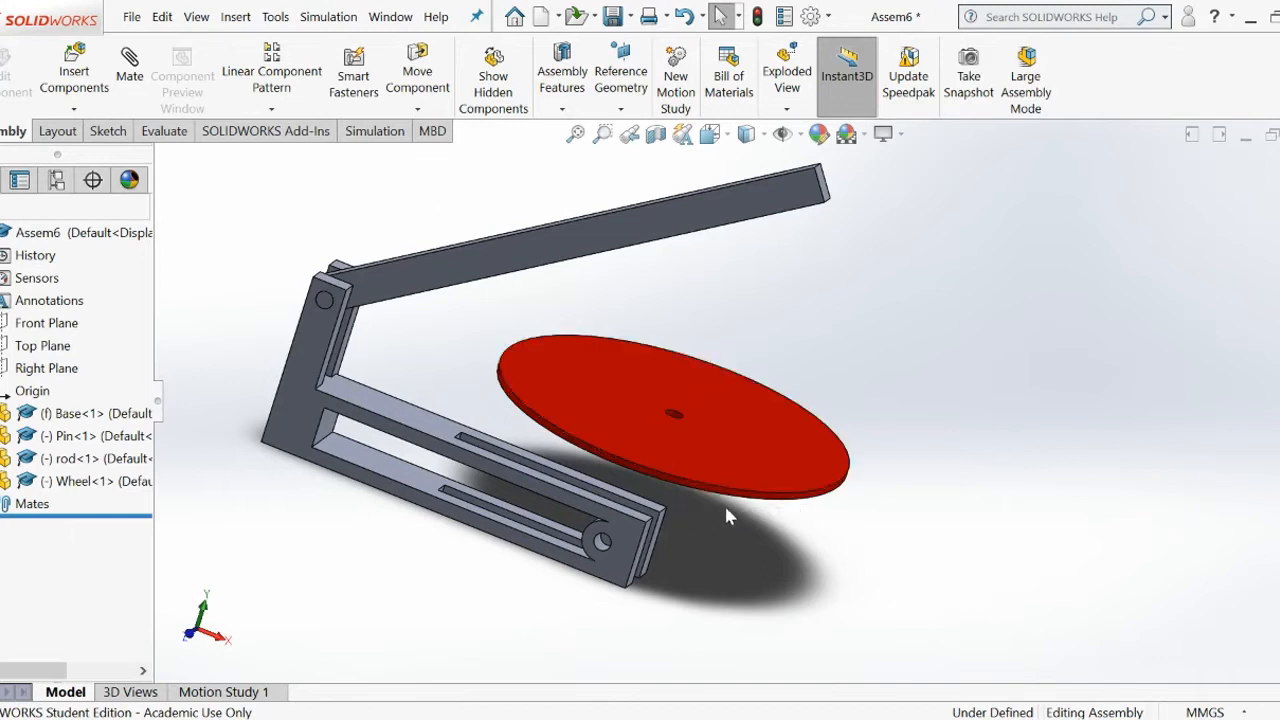
- Rotate the wheel with Rotate Component until it stands upright, with its slot facing the front and roughly parallel to the base's sides
{"action": "left_click", "coordinate": [420, 109]}
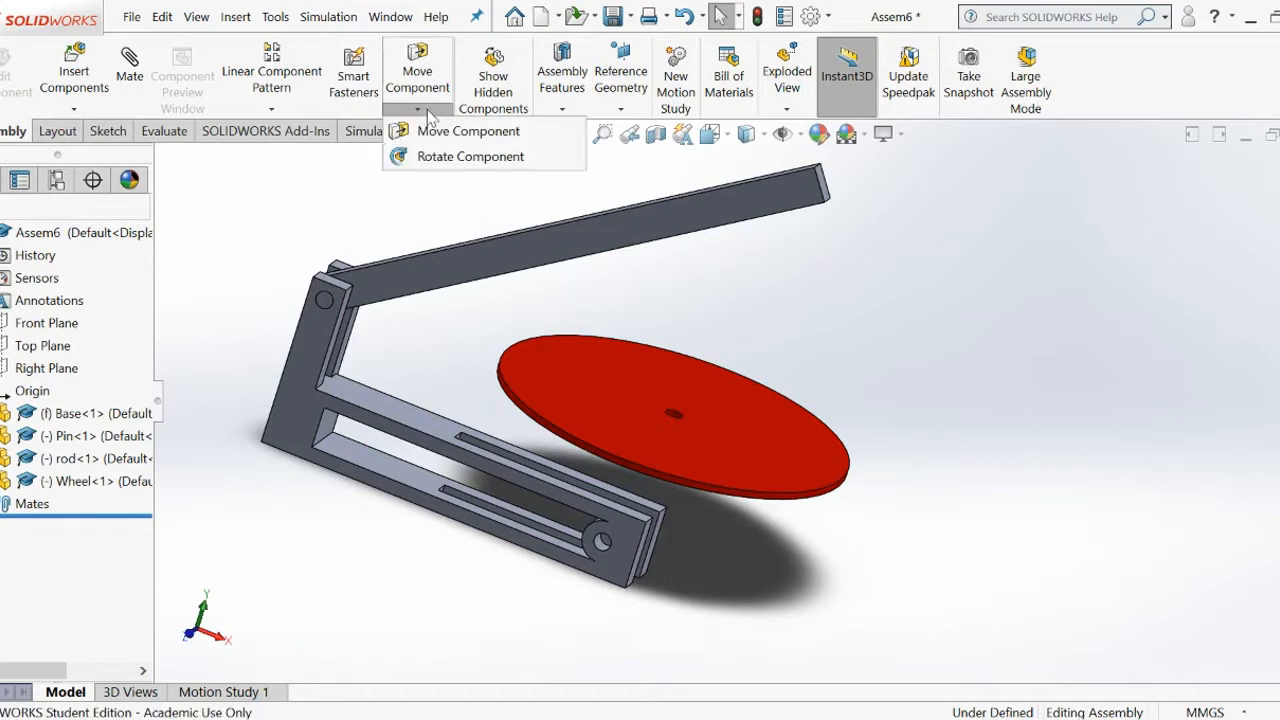
{"action": "left_click", "coordinate": [441, 158]}
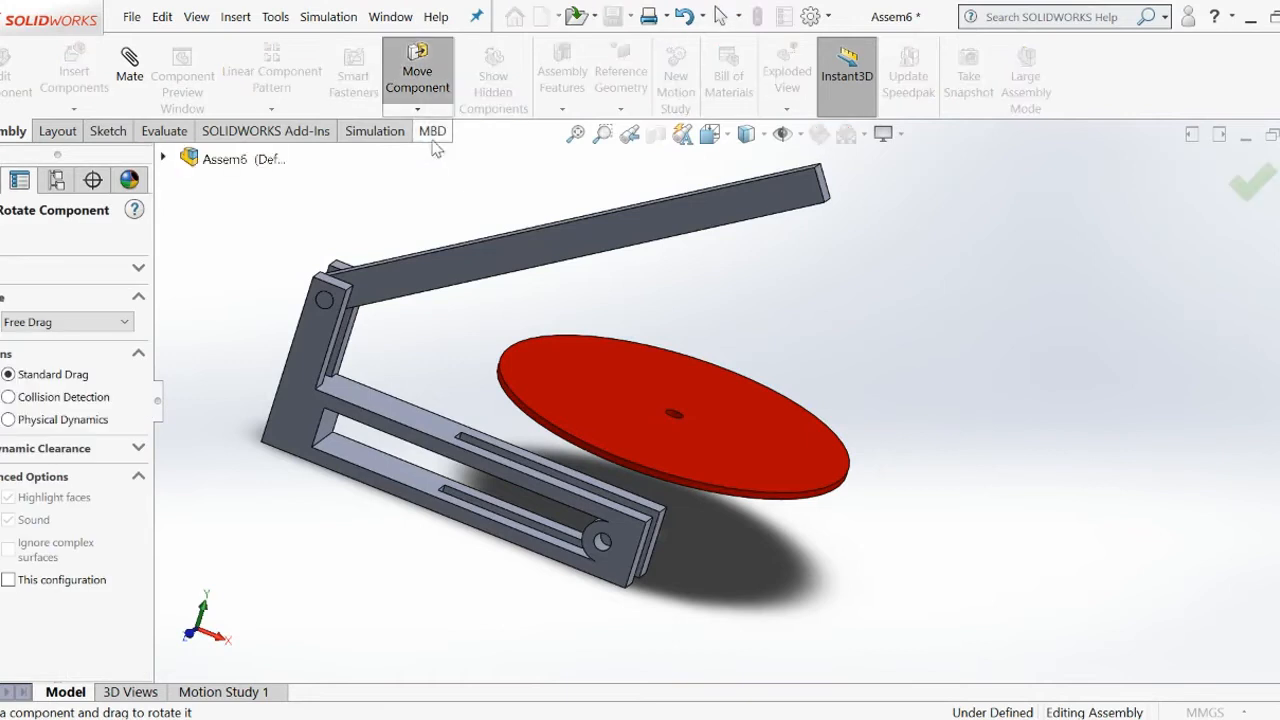
{"action": "left_click_drag", "start_coordinate": [637, 453], "coordinate": [541, 304]}
{"action": "mouse_move", "coordinate": [592, 356]}
{"action": "left_mouse_down"}
{"action": "mouse_move", "coordinate": [600, 260]}
{"action": "mouse_move", "coordinate": [572, 291]}
{"action": "mouse_move", "coordinate": [600, 227]}
{"action": "mouse_move", "coordinate": [615, 330]}
{"action": "mouse_move", "coordinate": [587, 320]}
{"action": "mouse_move", "coordinate": [569, 263]}
{"action": "mouse_move", "coordinate": [733, 380]}
{"action": "left_mouse_up"}
{"action": "left_click_drag", "start_coordinate": [803, 417], "coordinate": [682, 318]}
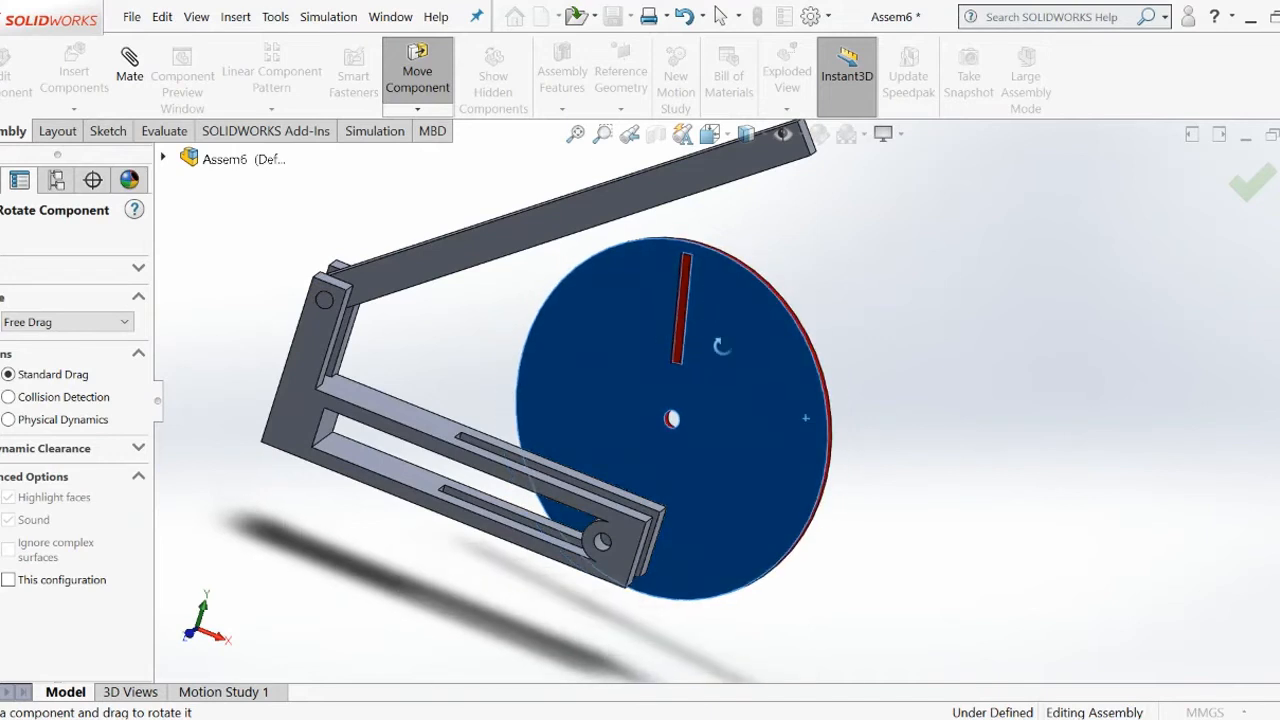
{"action": "scroll", "coordinate": [720, 346], "scroll_direction": "down", "scroll_amount": 3}
{"action": "left_click_drag", "start_coordinate": [787, 524], "coordinate": [830, 520]}
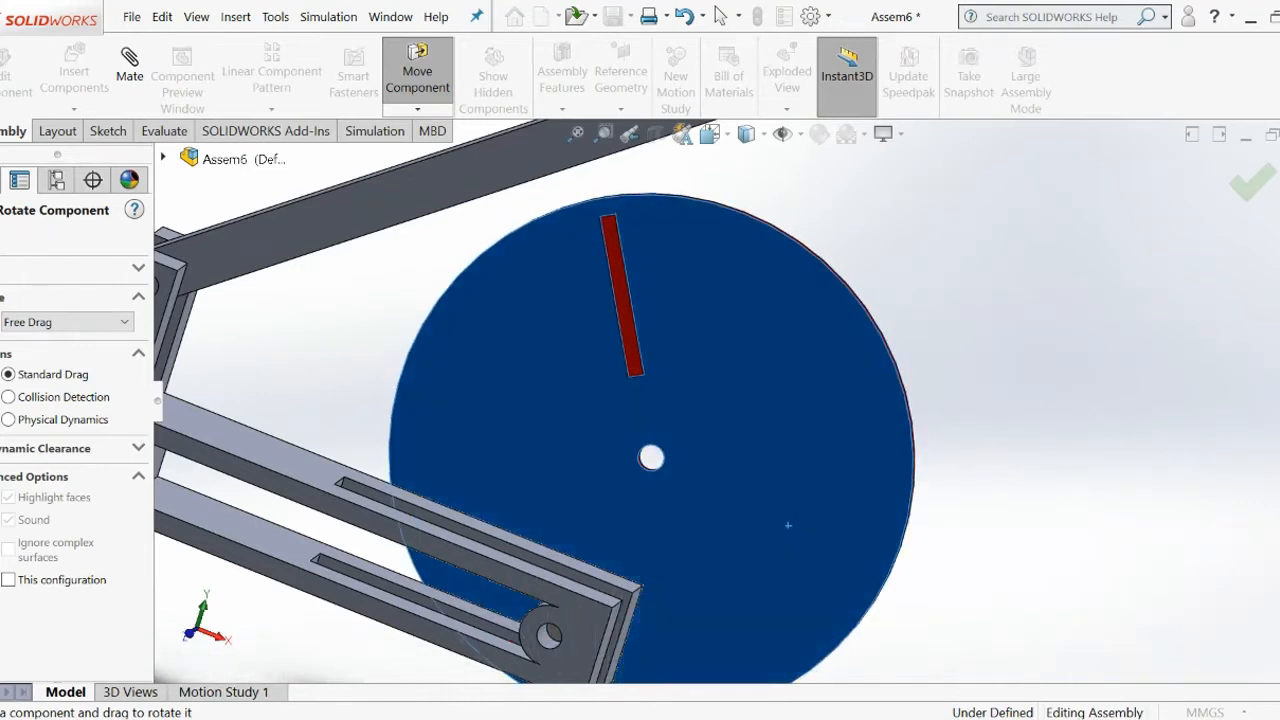
{"action": "key", "text": "f"}
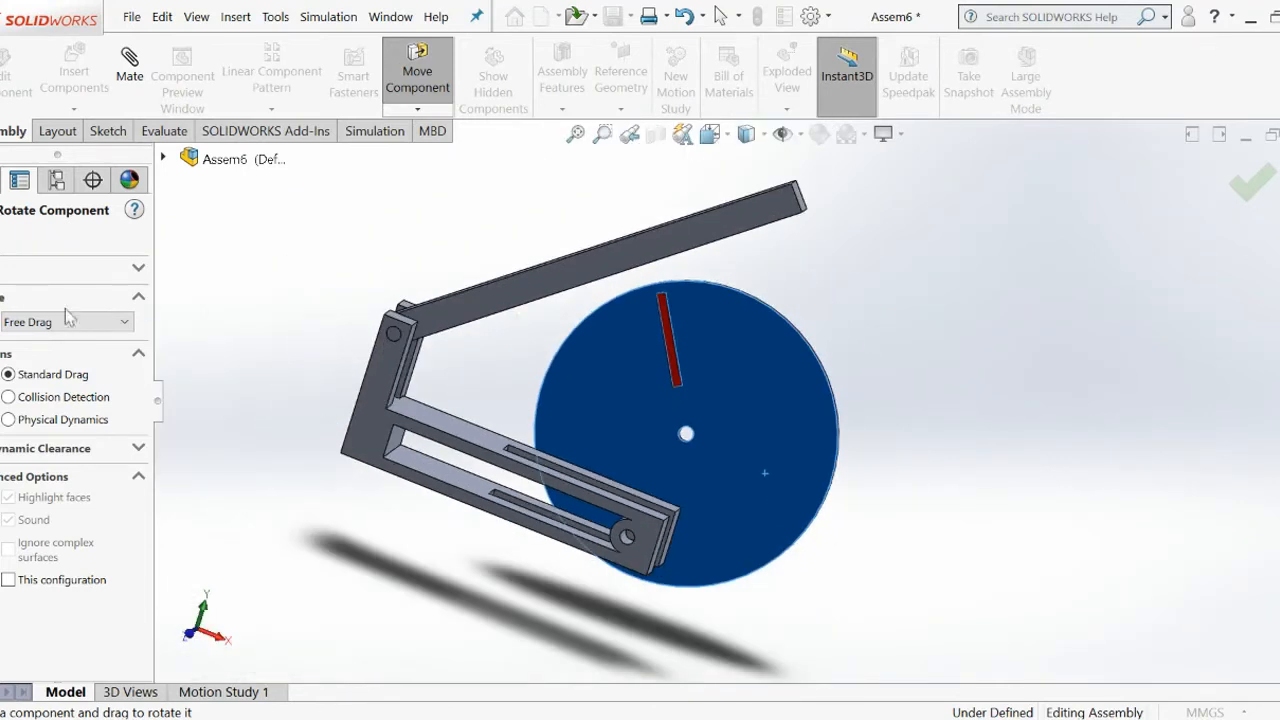
{"action": "key", "text": "Escape"}
- Add a concentric mate between the wheel's centre hole and the base's end hole, and slide the wheel between the base's two arms
{"action": "middle_click_drag", "start_coordinate": [881, 353], "coordinate": [829, 337]}
{"action": "scroll", "coordinate": [790, 393], "scroll_direction": "down", "scroll_amount": 5}
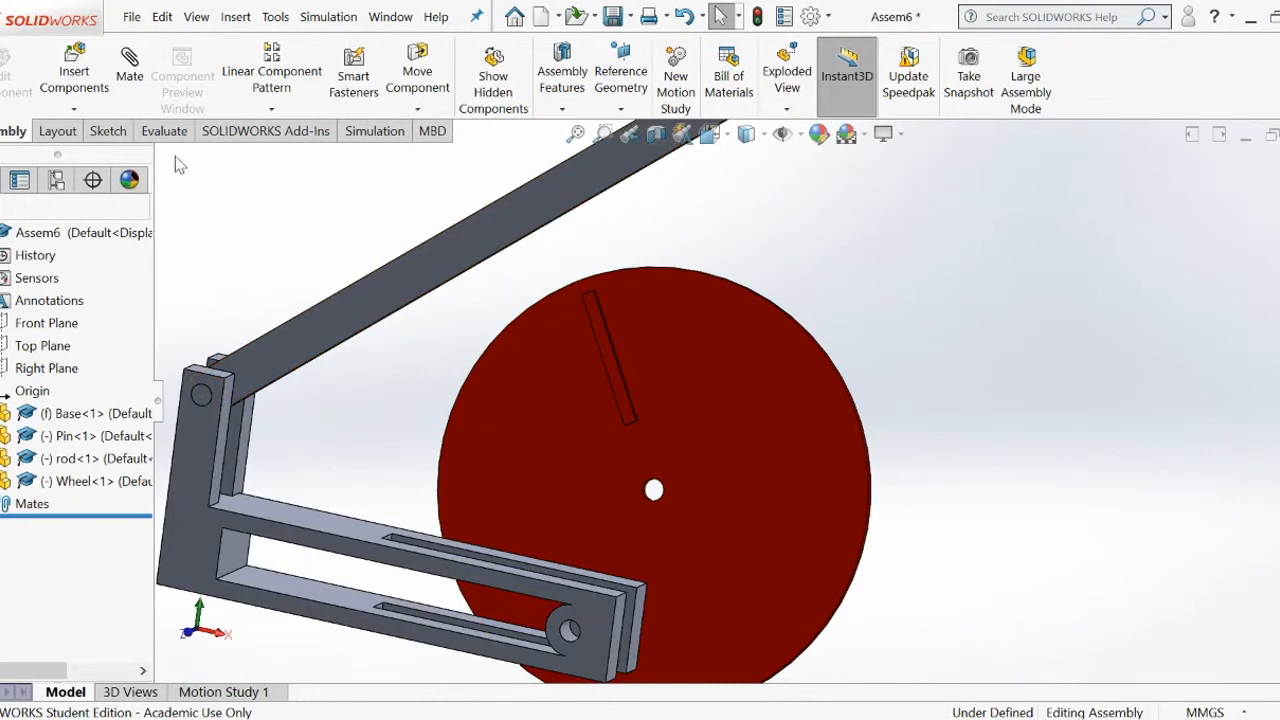
{"action": "left_click", "coordinate": [130, 70]}
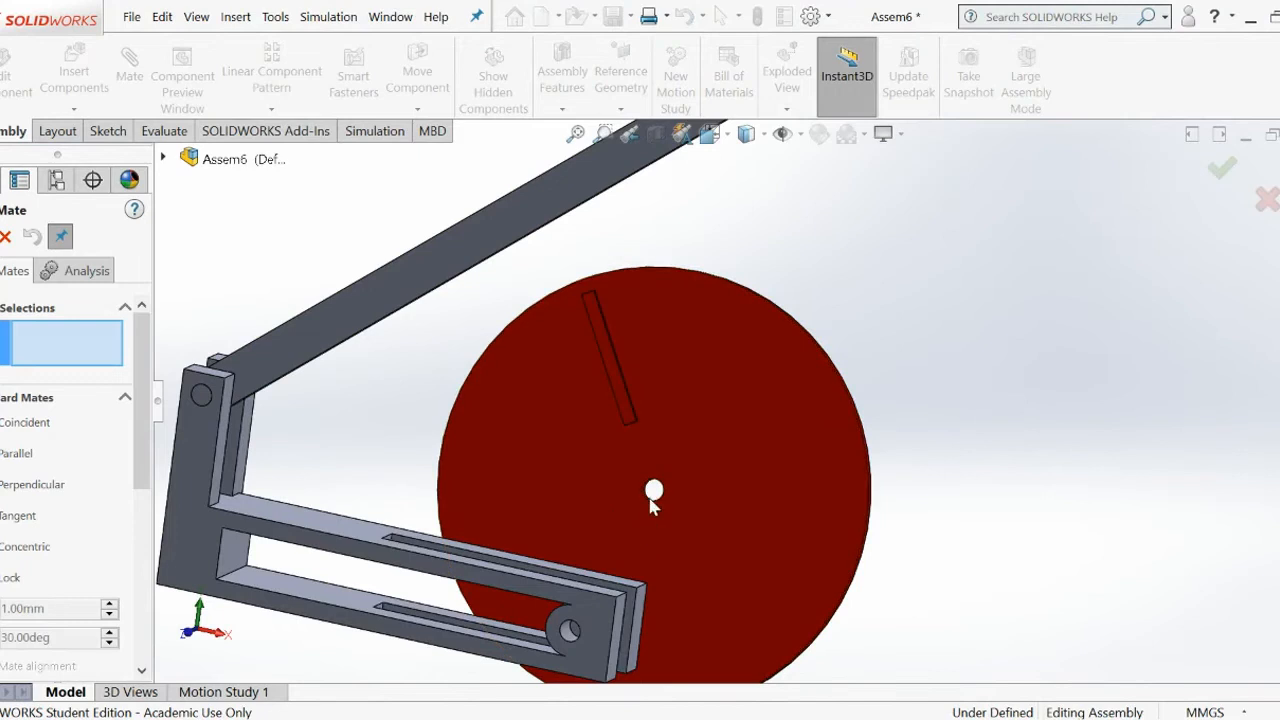
{"action": "scroll", "coordinate": [652, 500], "scroll_direction": "down", "scroll_amount": 3}
{"action": "scroll", "coordinate": [660, 468], "scroll_direction": "down", "scroll_amount": 5}
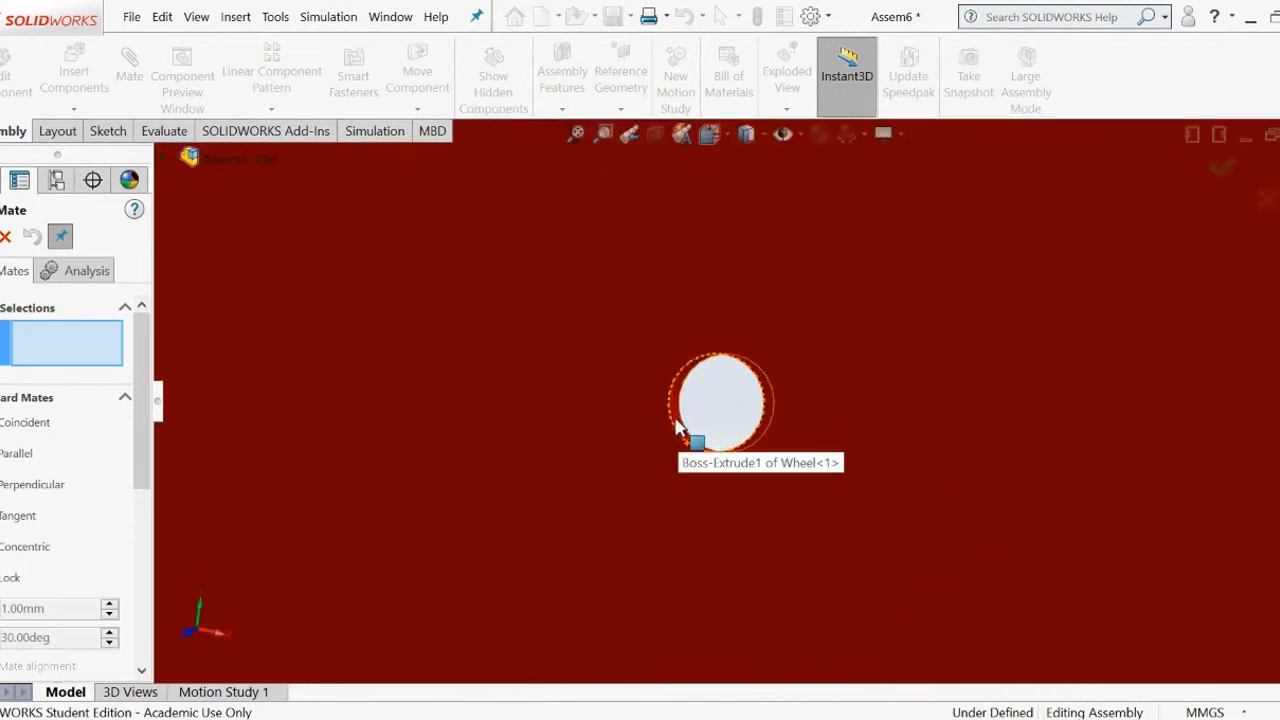
{"action": "left_click", "coordinate": [676, 426]}
{"action": "scroll", "coordinate": [700, 530], "scroll_direction": "up", "scroll_amount": 5}
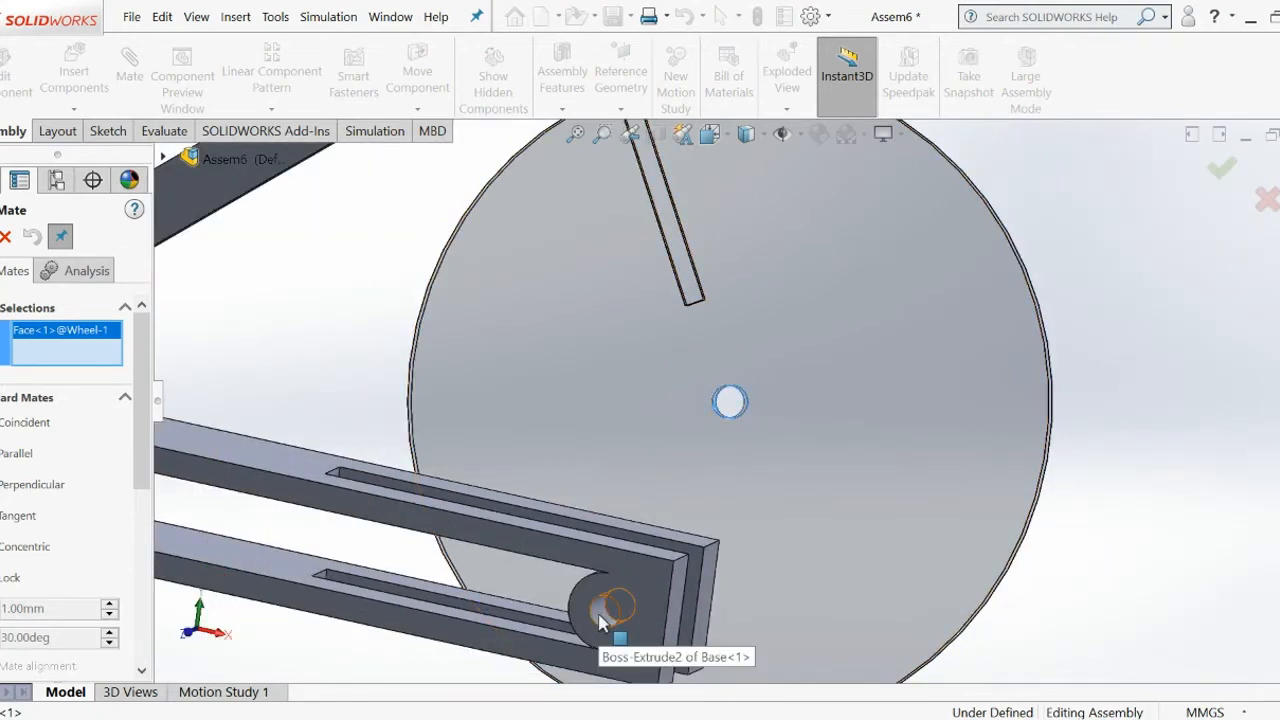
{"action": "left_click", "coordinate": [600, 622]}
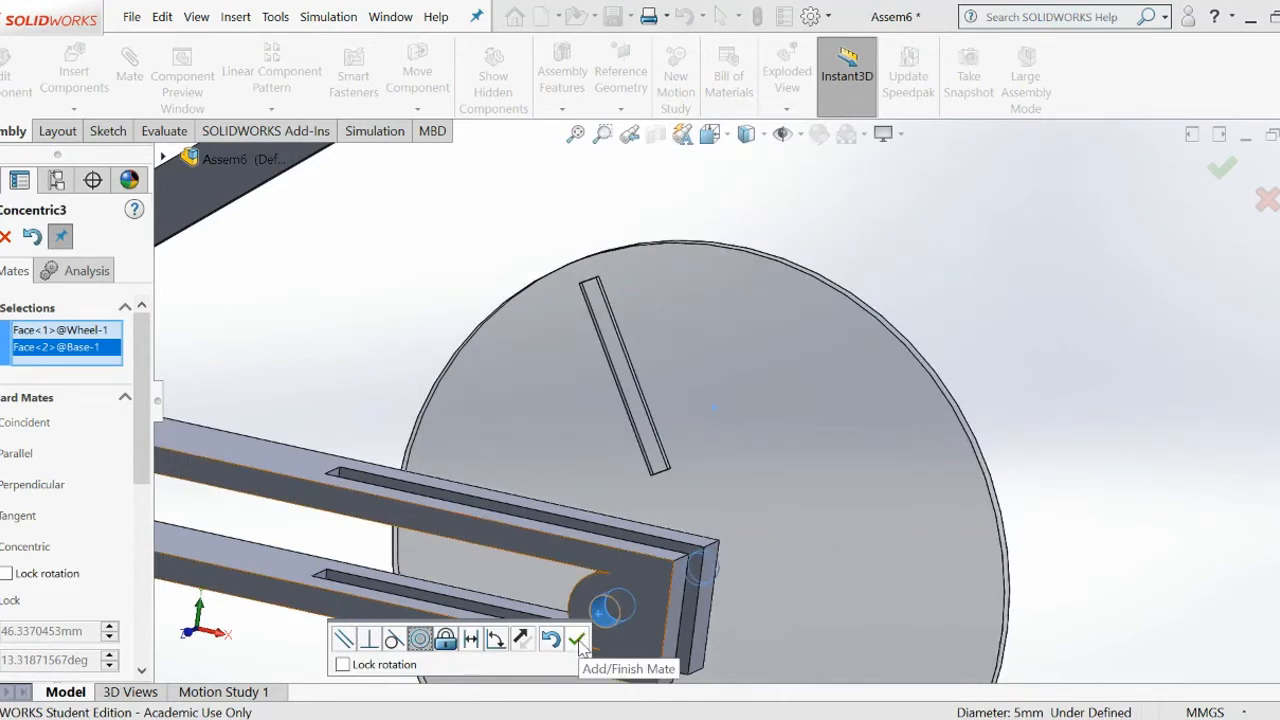
{"action": "left_click", "coordinate": [578, 640]}
{"action": "middle_click_drag", "start_coordinate": [1034, 429], "coordinate": [960, 409]}
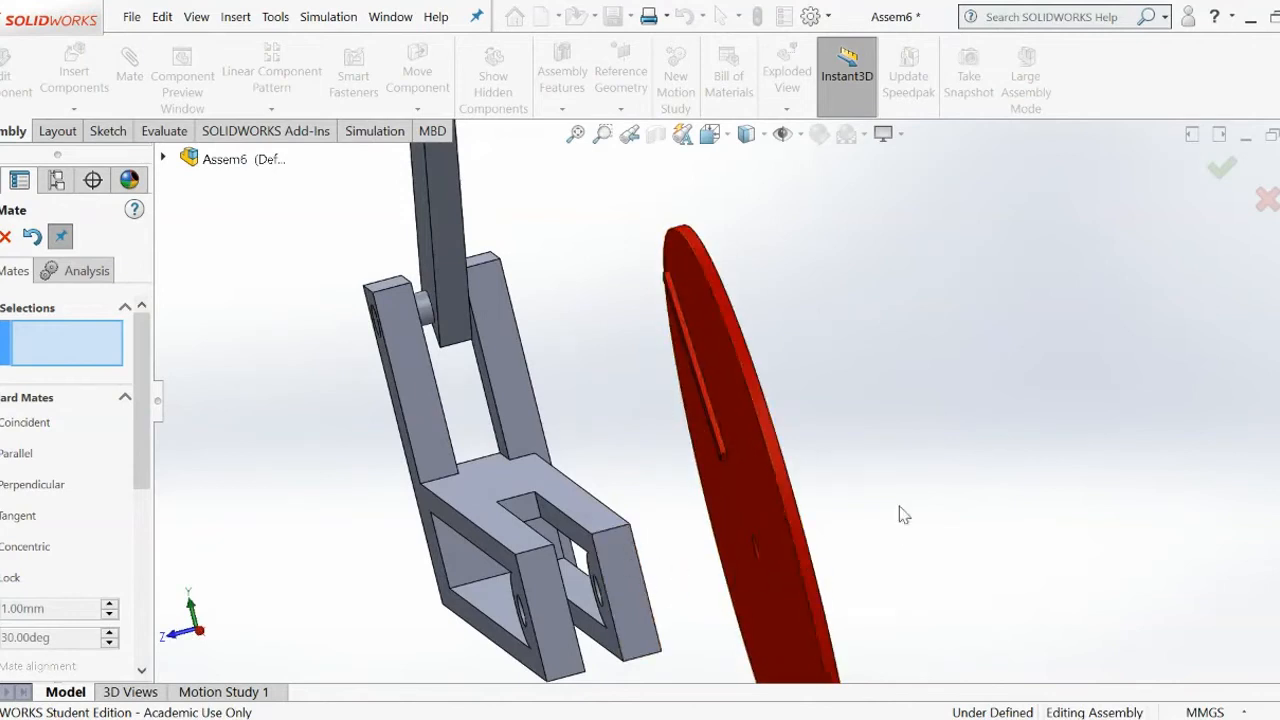
{"action": "left_click_drag", "start_coordinate": [770, 502], "coordinate": [589, 574]}
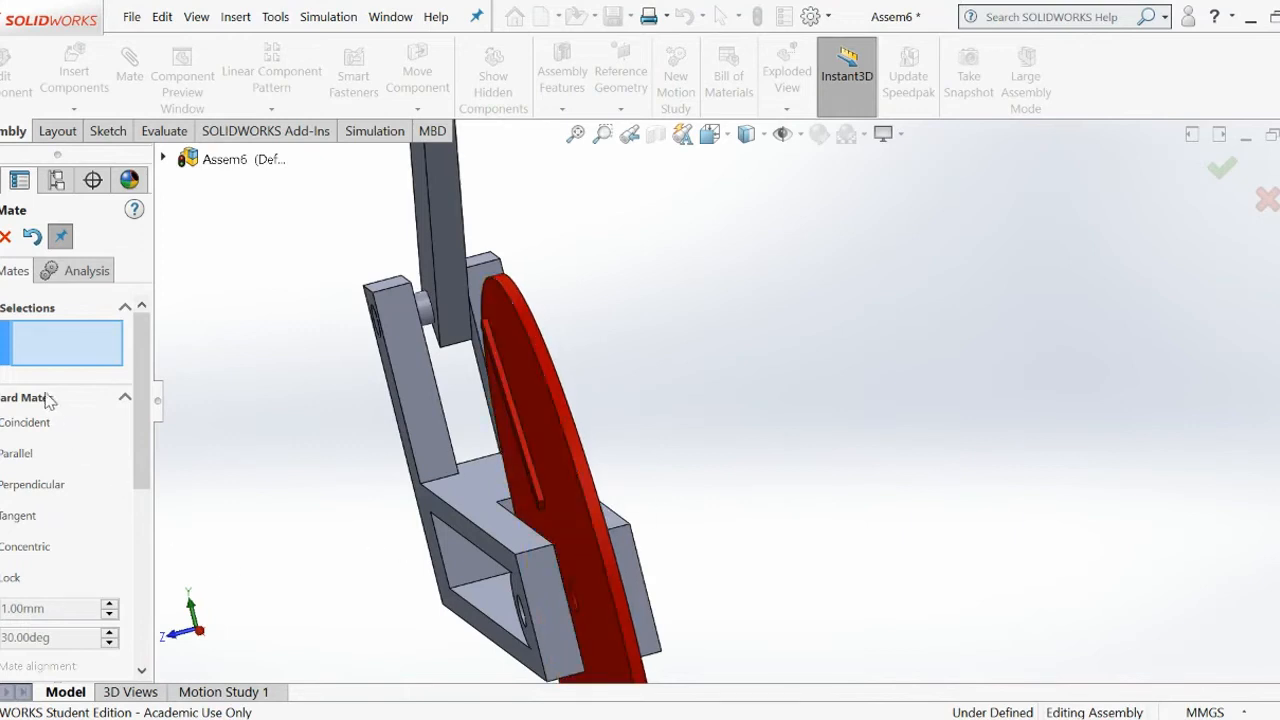
- Choose the Width mate from the advanced mate types
{"action": "left_click_drag", "start_coordinate": [141, 428], "coordinate": [139, 553]}
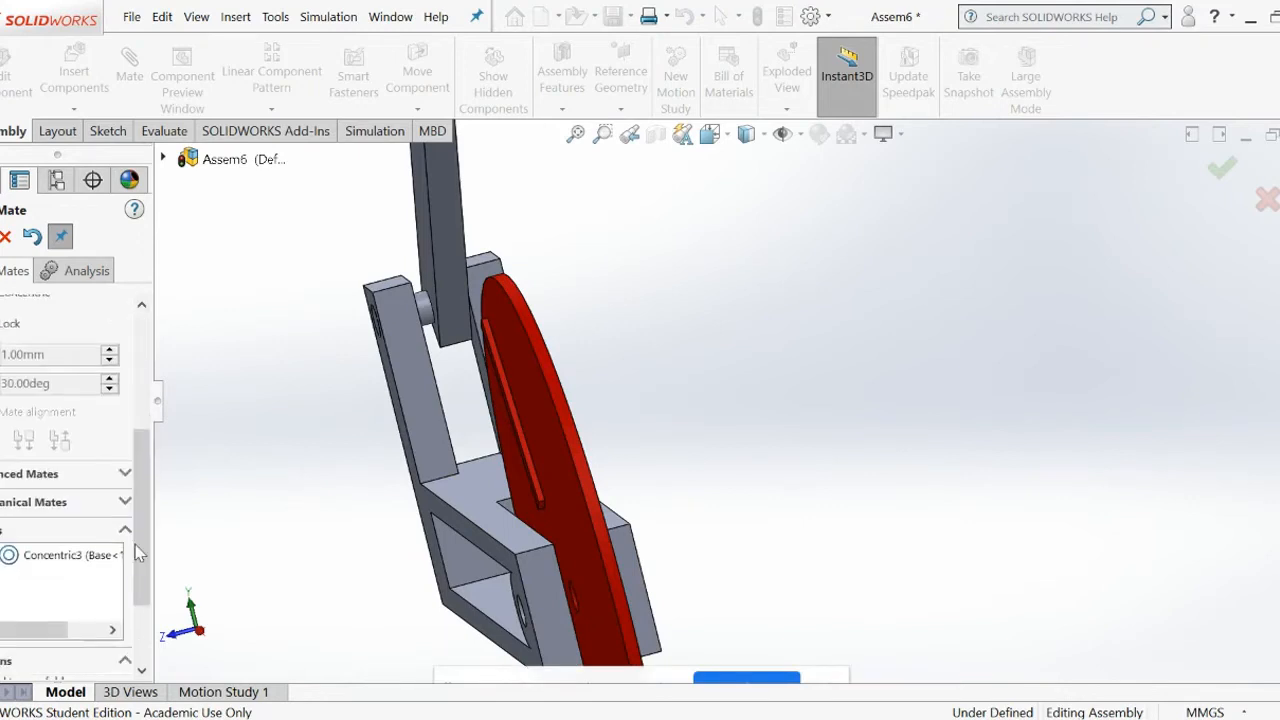
{"action": "left_click", "coordinate": [121, 474]}
{"action": "scroll", "coordinate": [110, 460], "scroll_direction": "up", "scroll_amount": 5}
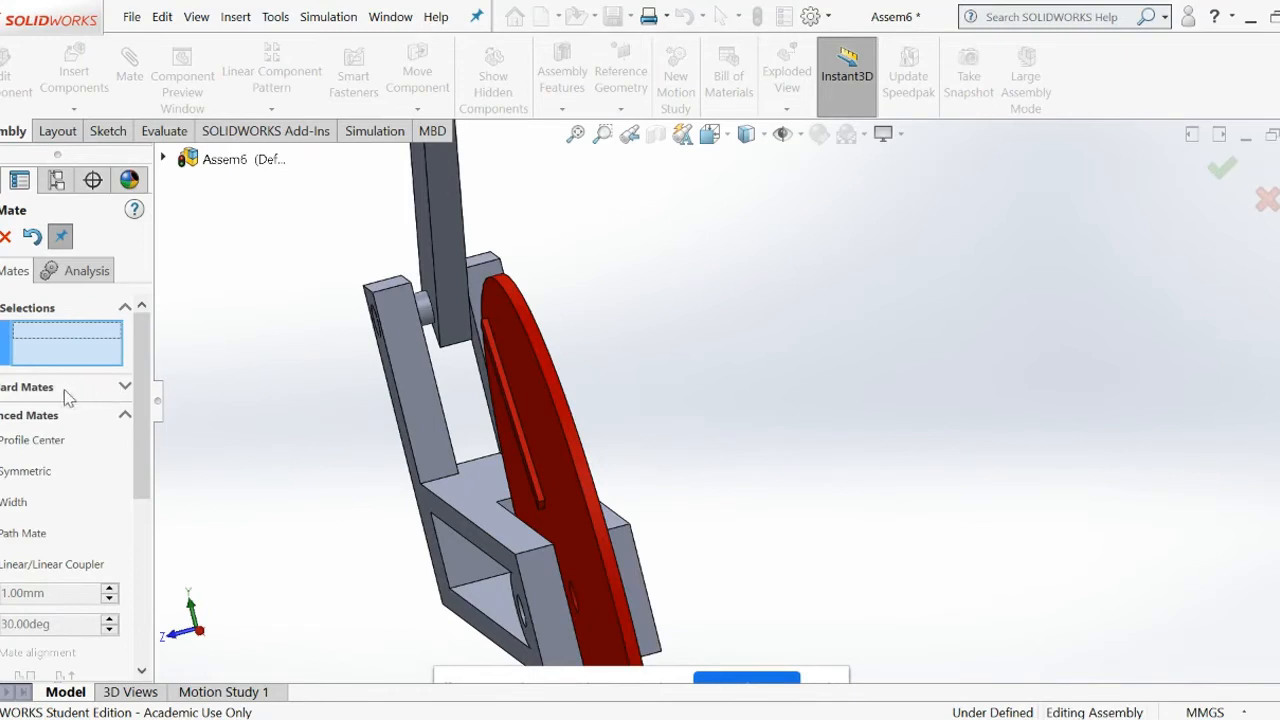
{"action": "left_click", "coordinate": [125, 415]}
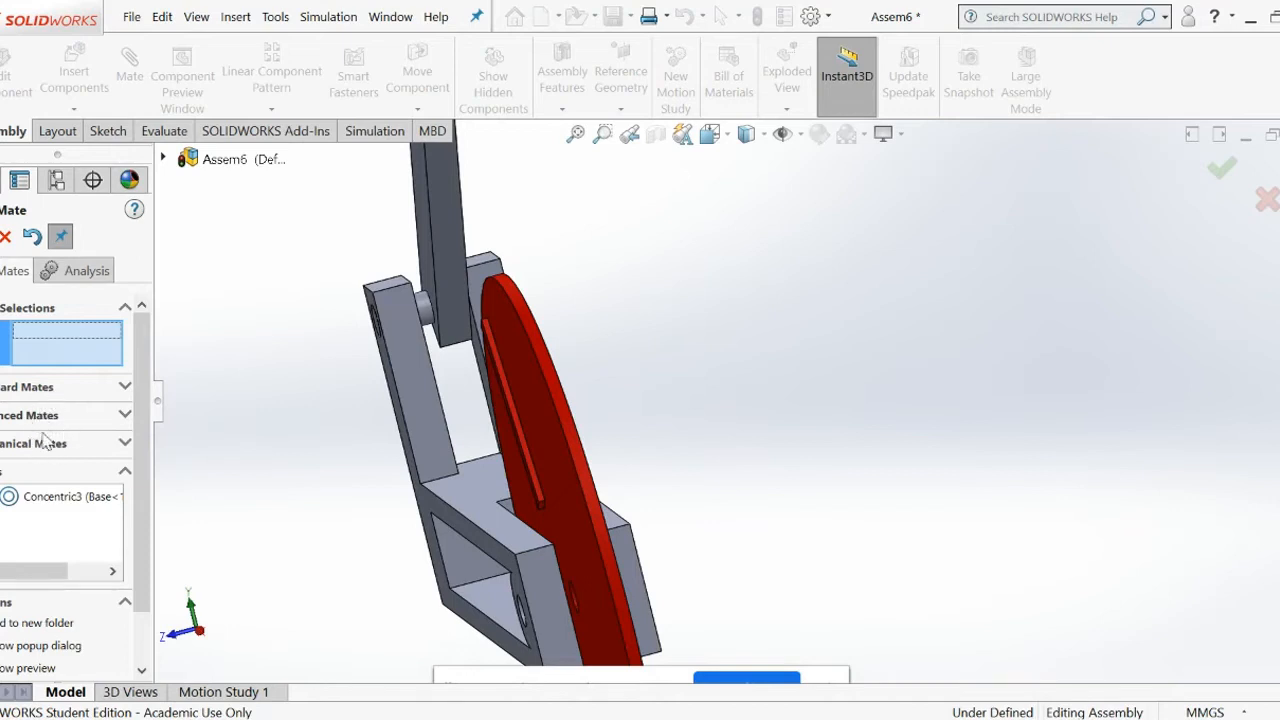
{"action": "left_click", "coordinate": [125, 387]}
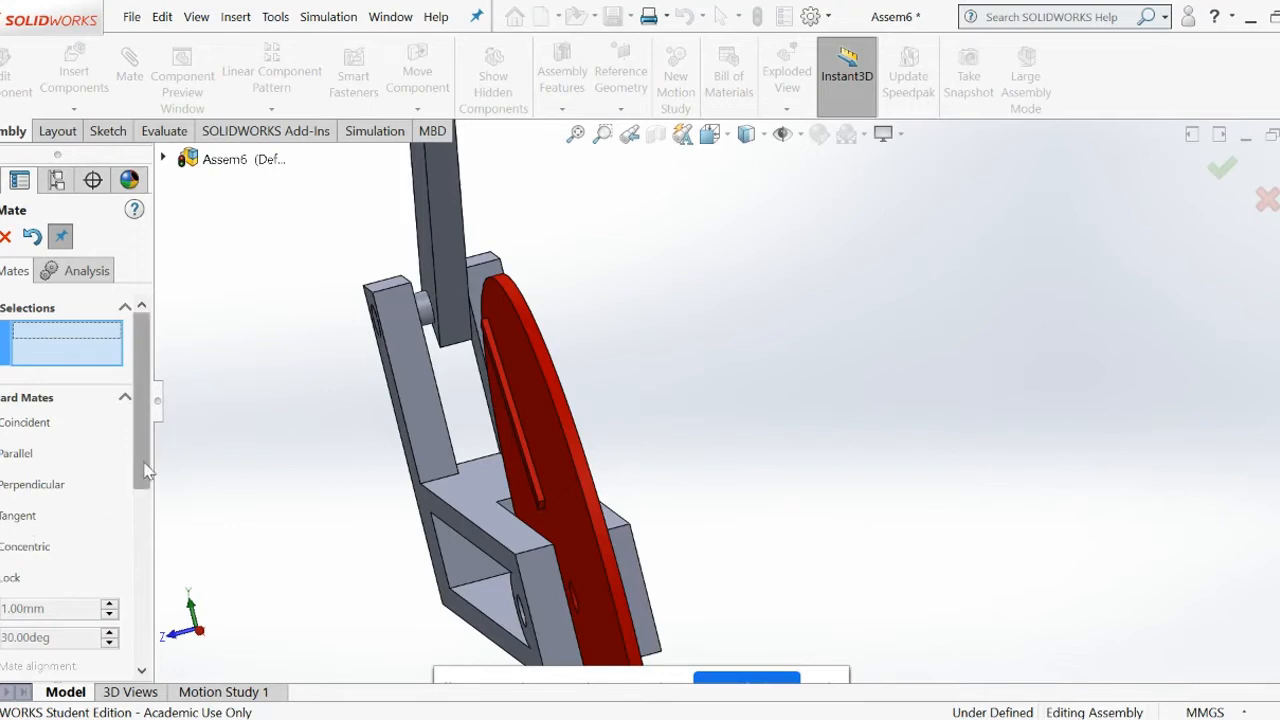
{"action": "scroll", "coordinate": [145, 466], "scroll_direction": "down", "scroll_amount": 5}
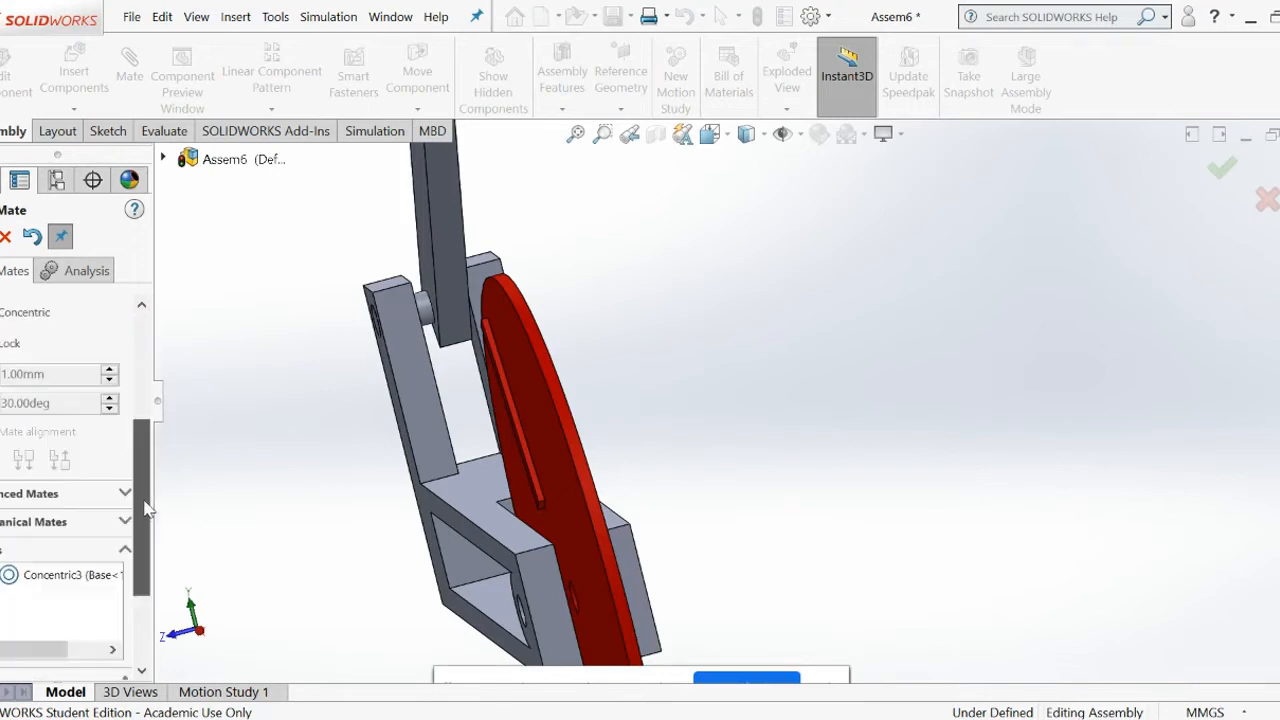
{"action": "scroll", "coordinate": [140, 515], "scroll_direction": "up", "scroll_amount": 1}
{"action": "scroll", "coordinate": [140, 505], "scroll_direction": "down", "scroll_amount": 2}
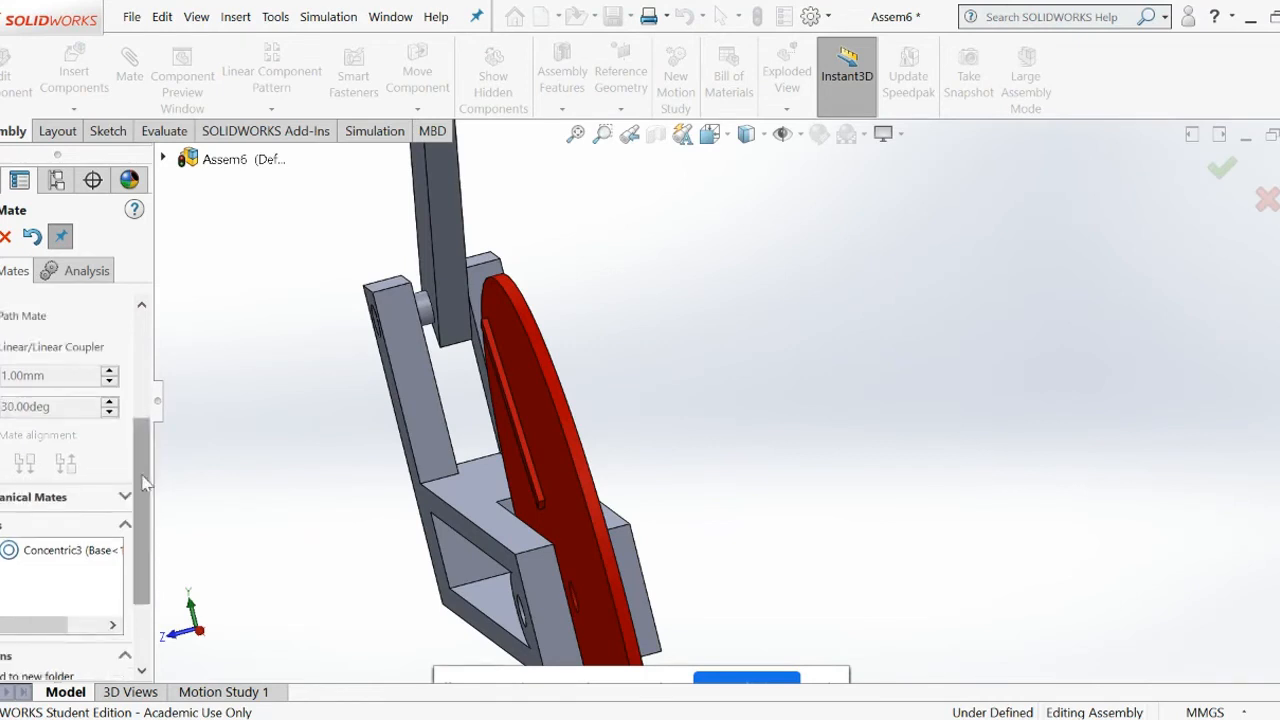
{"action": "scroll", "coordinate": [143, 483], "scroll_direction": "up", "scroll_amount": 4}
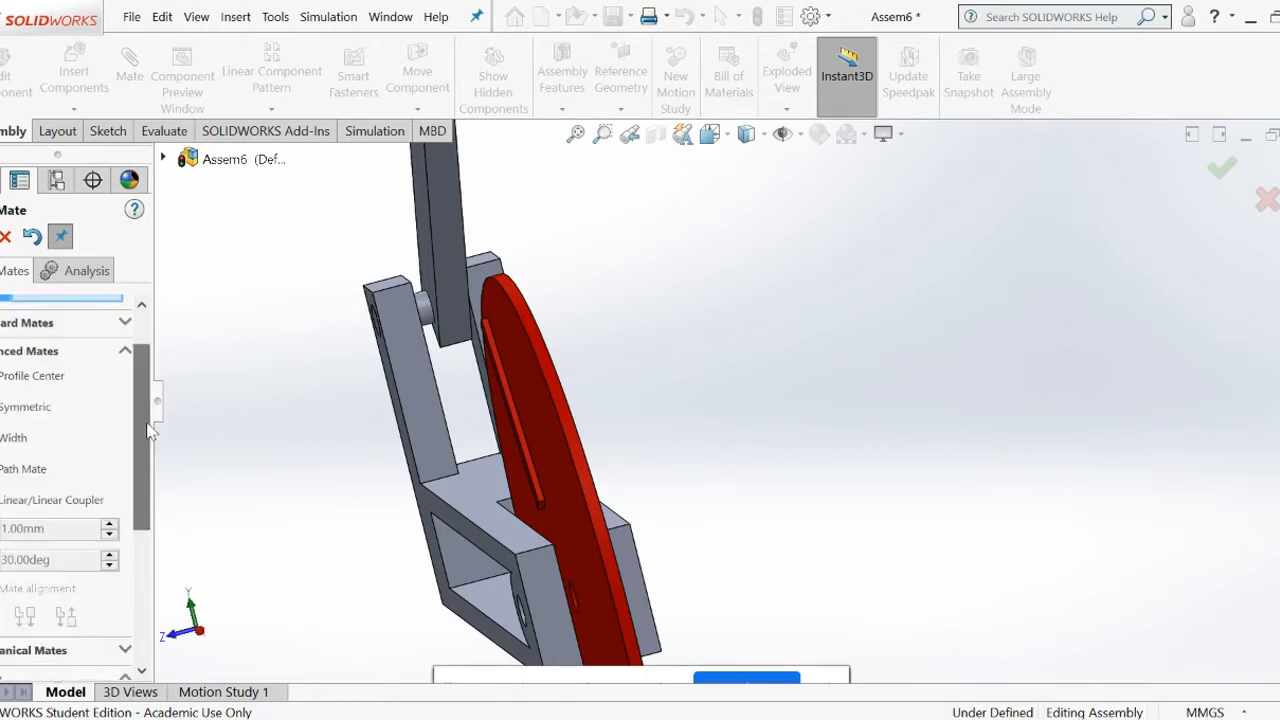
{"action": "scroll", "coordinate": [148, 420], "scroll_direction": "up", "scroll_amount": 2}
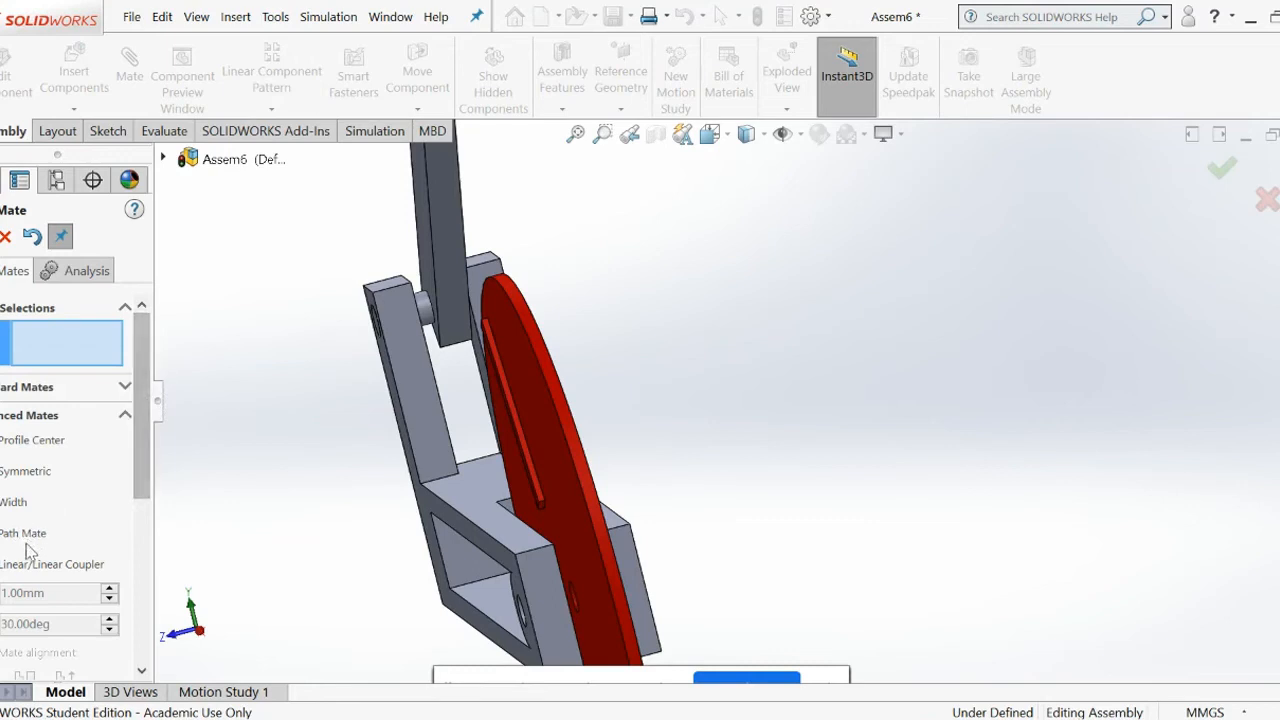
{"action": "left_click", "coordinate": [8, 502]}
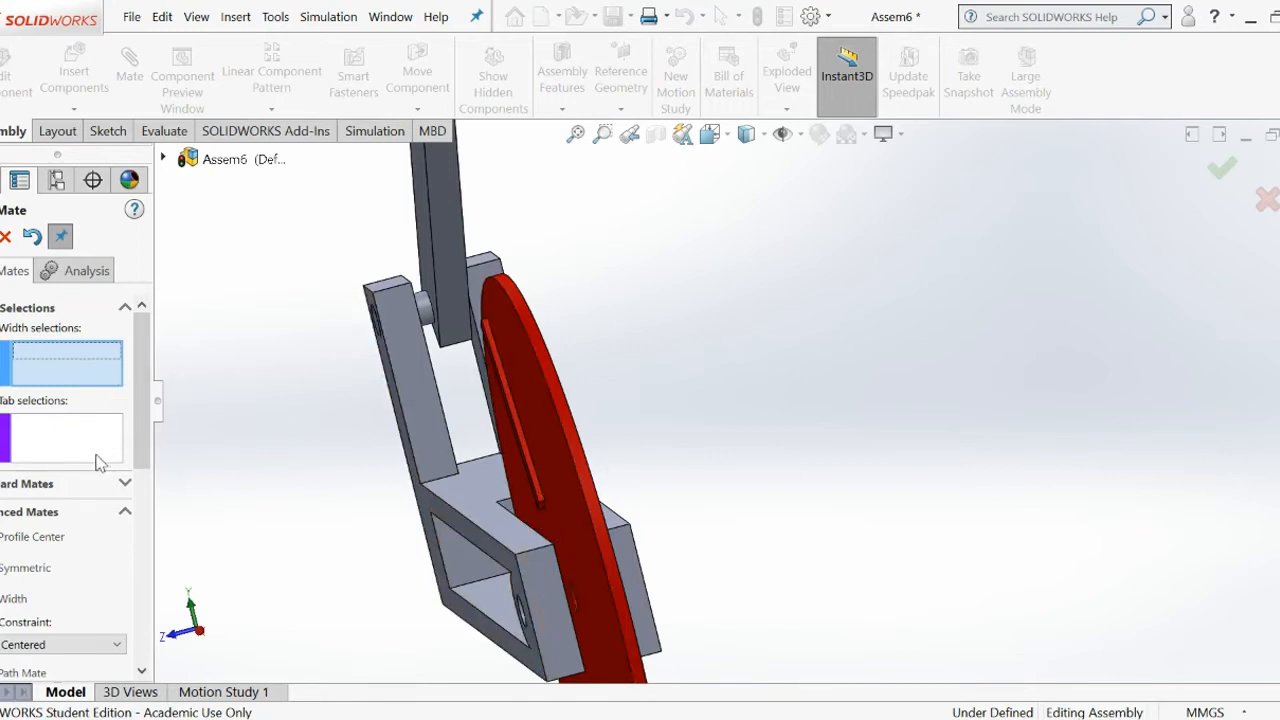
- Select the wheel's two opposite flat faces as the width selections of the mate
{"action": "left_click", "coordinate": [573, 522]}
{"action": "middle_click_drag", "start_coordinate": [729, 443], "coordinate": [689, 449]}
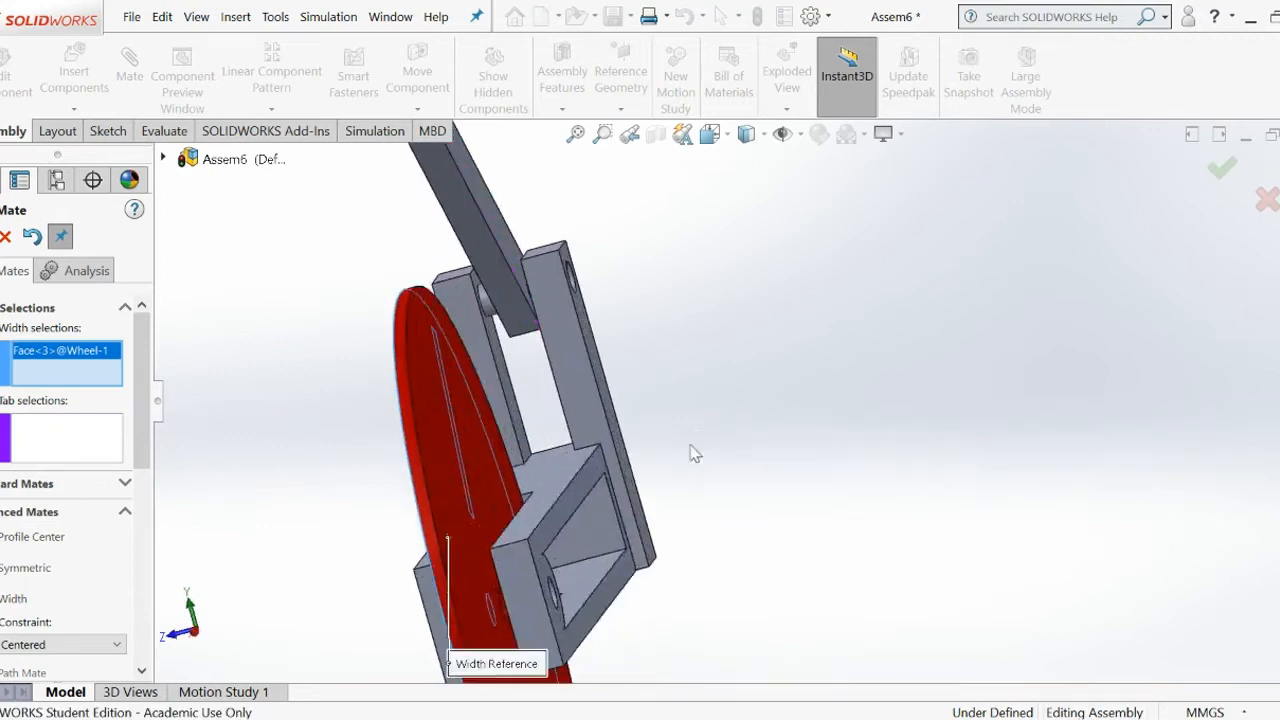
{"action": "left_click", "coordinate": [449, 517]}
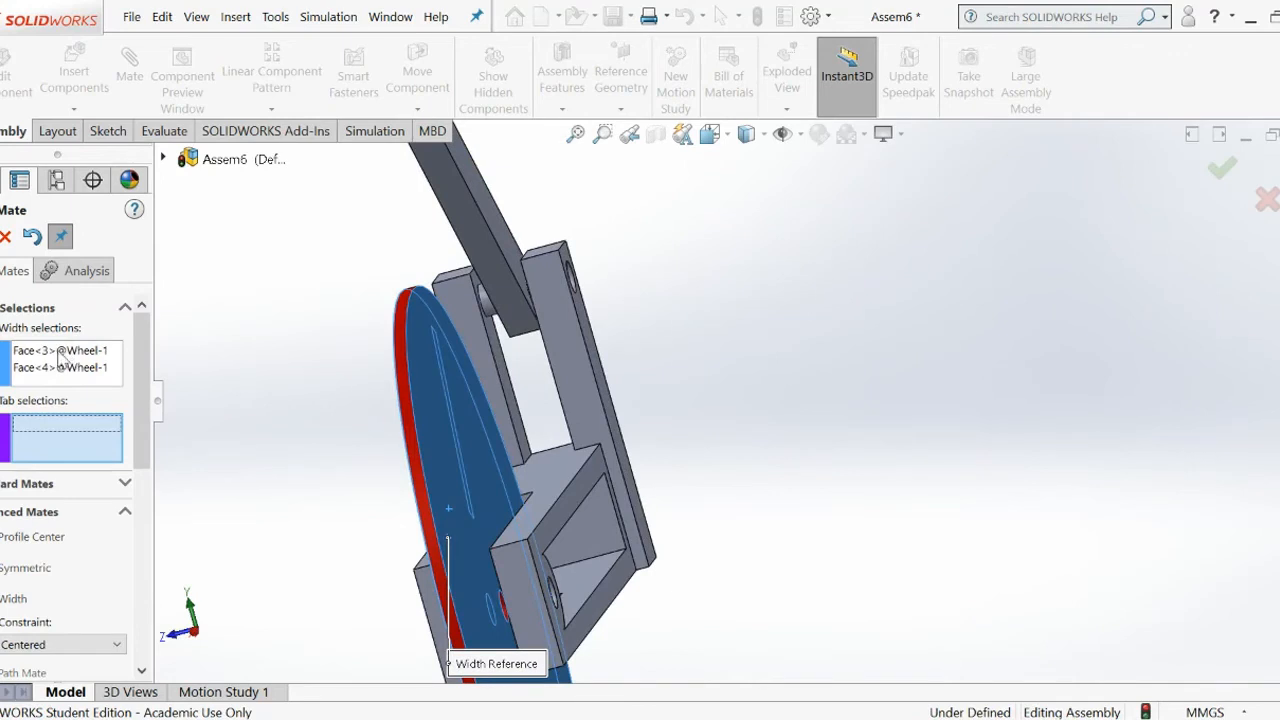
- Select the inner faces of the base's two arms as the tab selections and accept the centered Width mate
{"action": "middle_click_drag", "start_coordinate": [320, 554], "coordinate": [664, 544]}
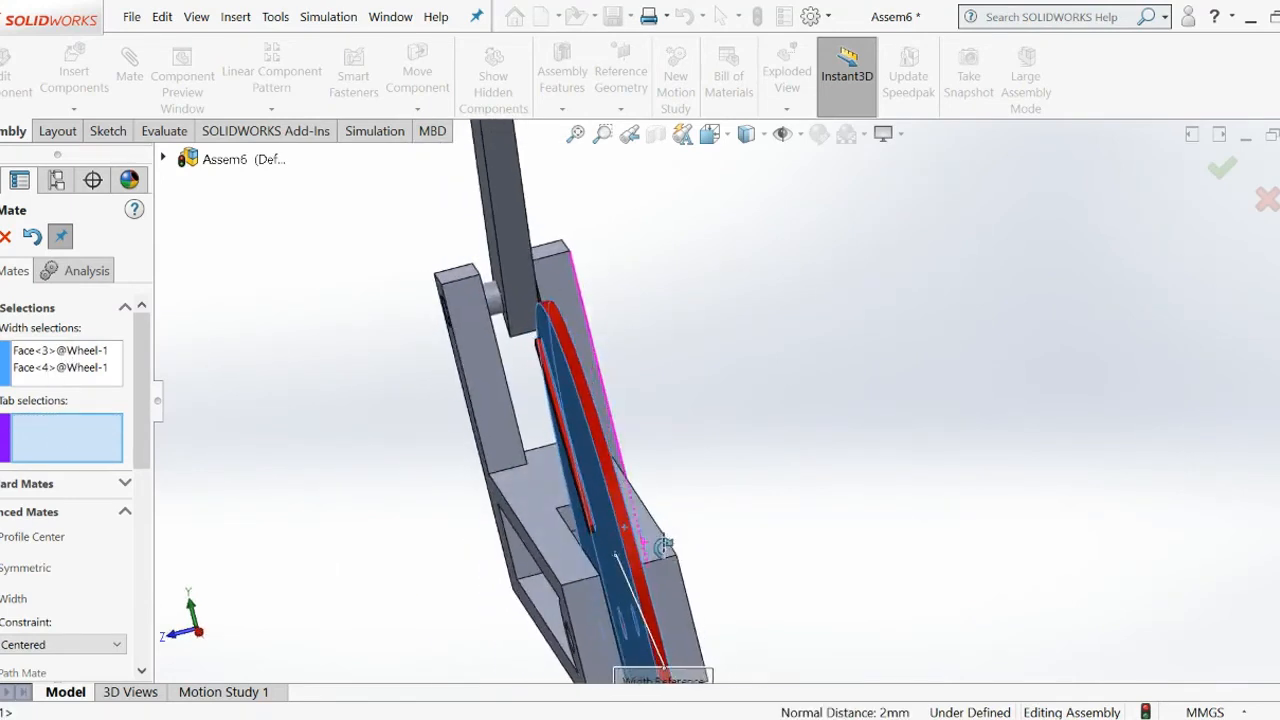
{"action": "scroll", "coordinate": [634, 582], "scroll_direction": "down", "scroll_amount": 3}
{"action": "middle_click_drag", "start_coordinate": [763, 531], "coordinate": [740, 534]}
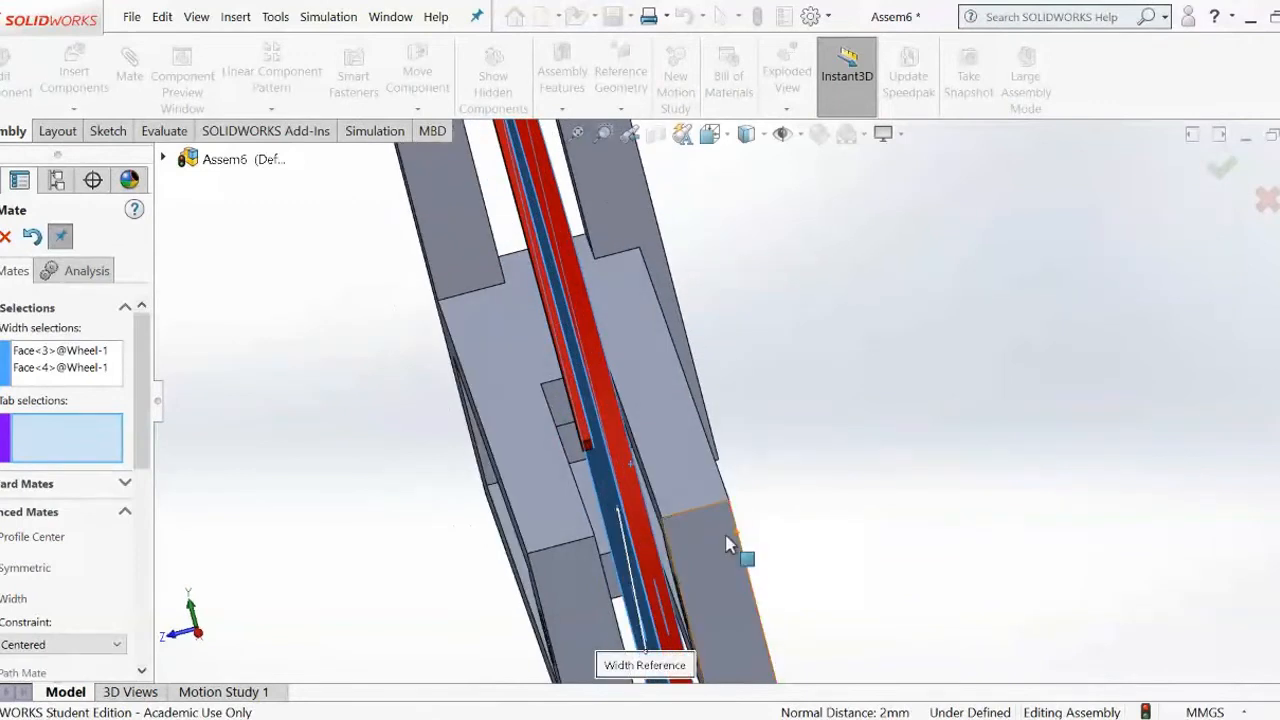
{"action": "scroll", "coordinate": [694, 534], "scroll_direction": "down", "scroll_amount": 2}
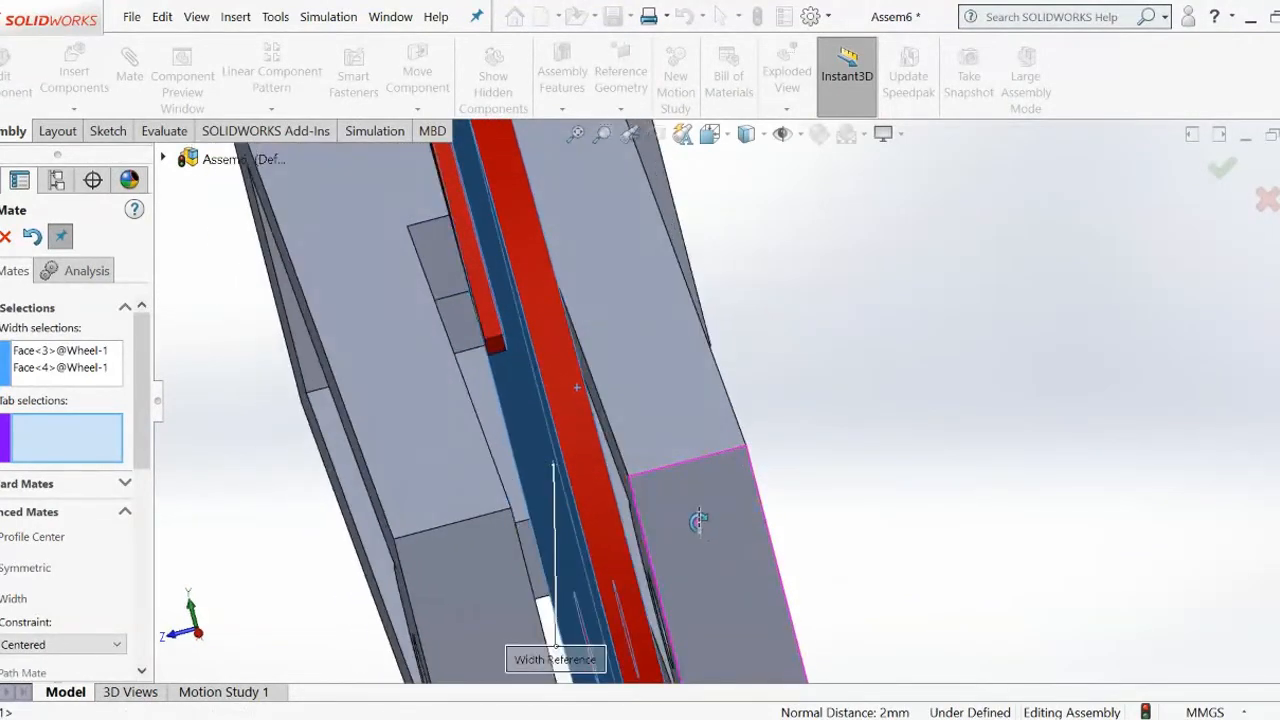
{"action": "scroll", "coordinate": [655, 510], "scroll_direction": "down", "scroll_amount": 2}
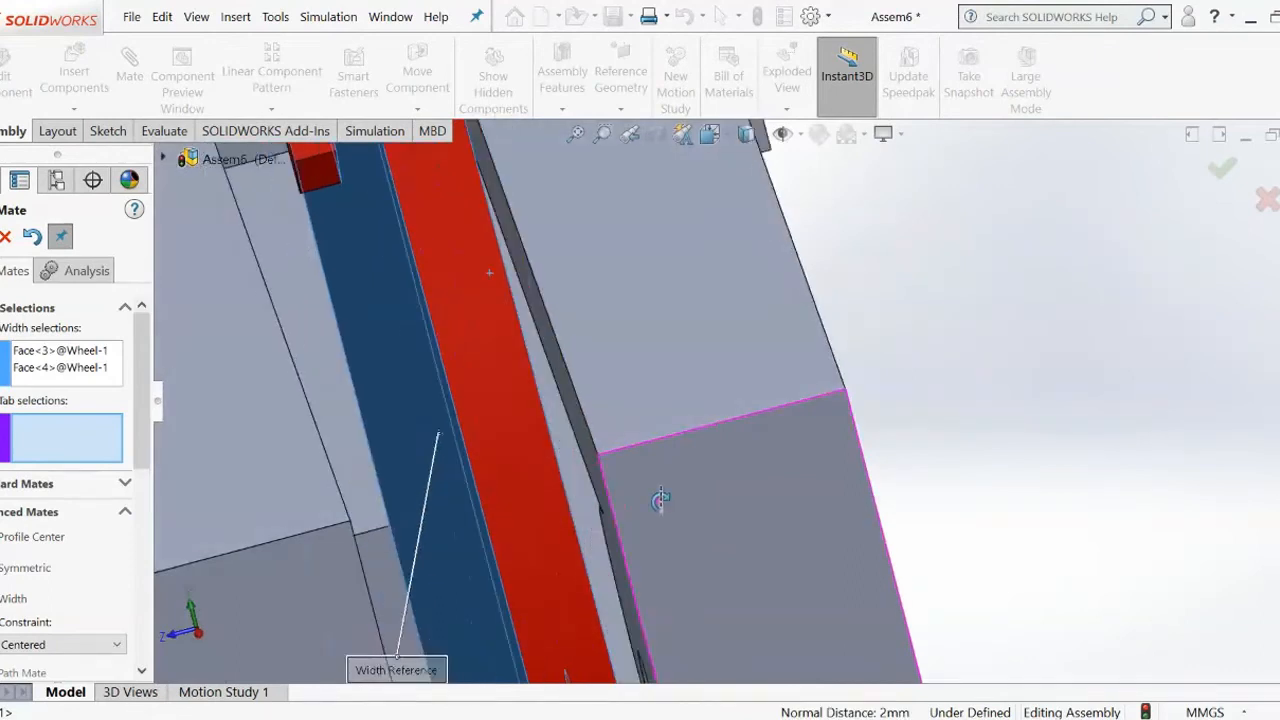
{"action": "scroll", "coordinate": [615, 472], "scroll_direction": "up", "scroll_amount": 2}
{"action": "middle_click_drag", "start_coordinate": [615, 472], "coordinate": [786, 486]}
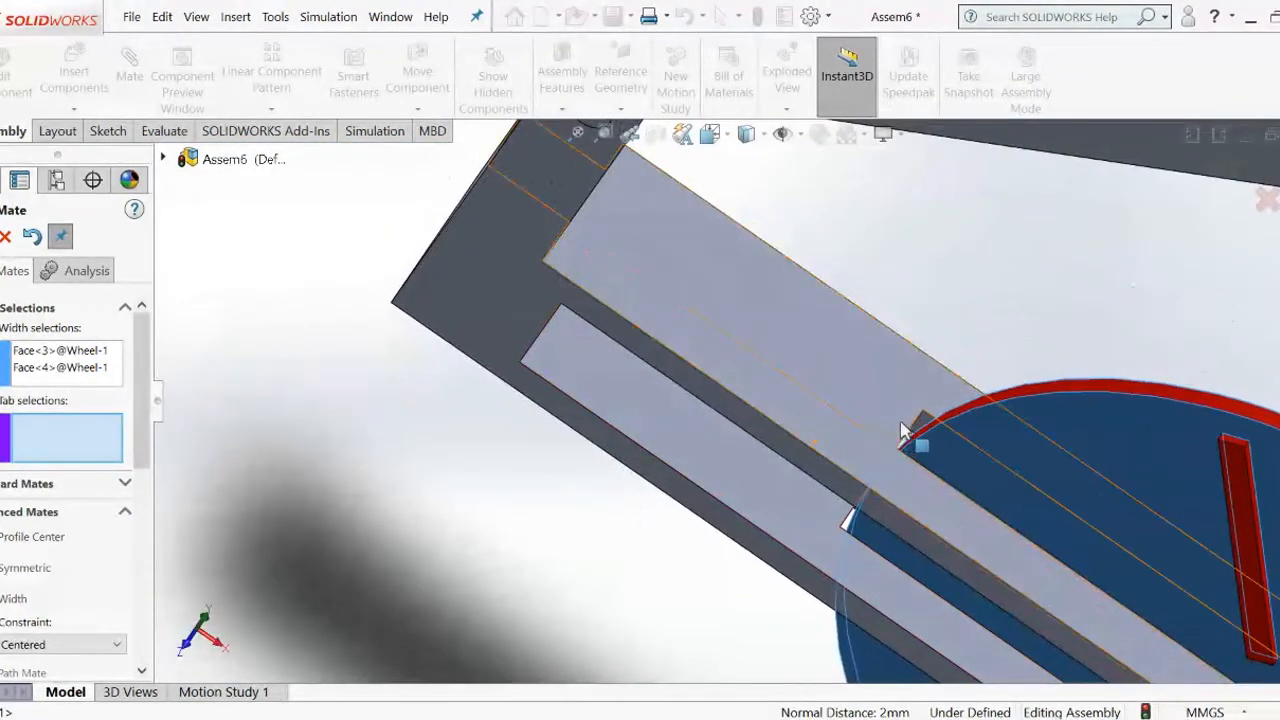
{"action": "scroll", "coordinate": [1040, 515], "scroll_direction": "up", "scroll_amount": 1}
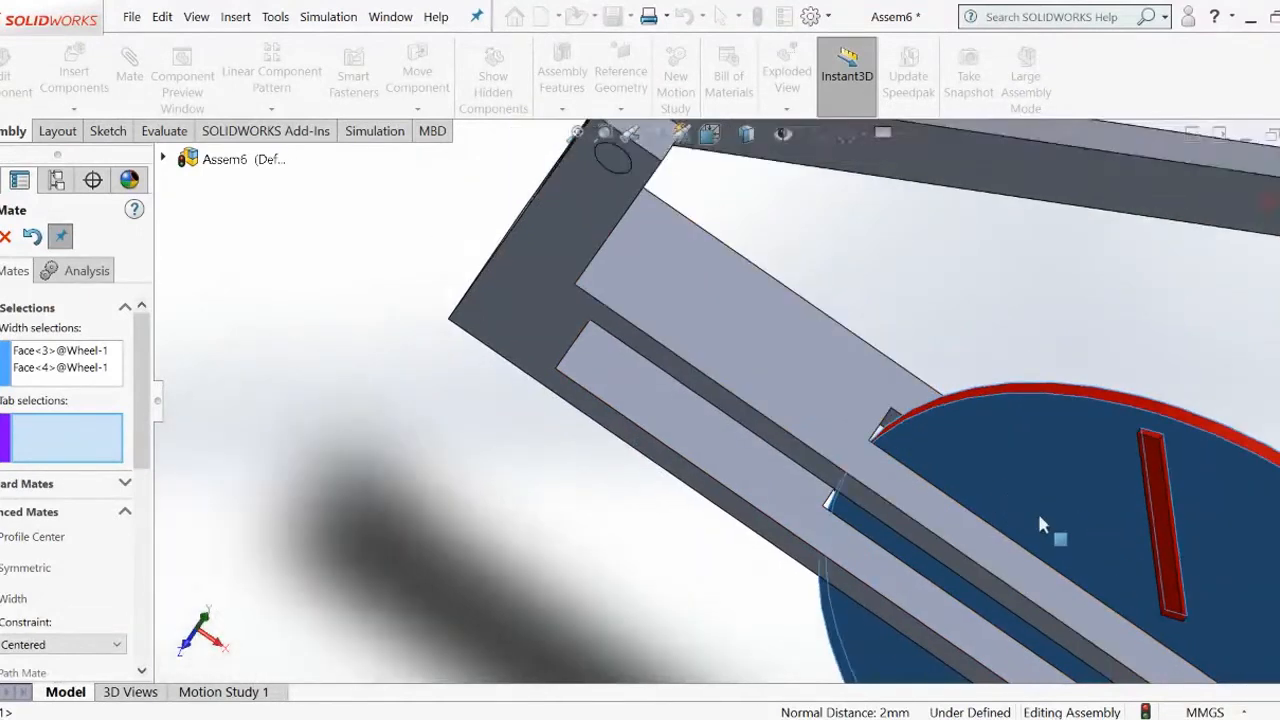
{"action": "scroll", "coordinate": [1195, 578], "scroll_direction": "down", "scroll_amount": 4}
{"action": "scroll", "coordinate": [1116, 577], "scroll_direction": "up", "scroll_amount": 6}
{"action": "middle_click_drag", "start_coordinate": [1116, 580], "coordinate": [1074, 598]}
{"action": "scroll", "coordinate": [829, 420], "scroll_direction": "down", "scroll_amount": 10}
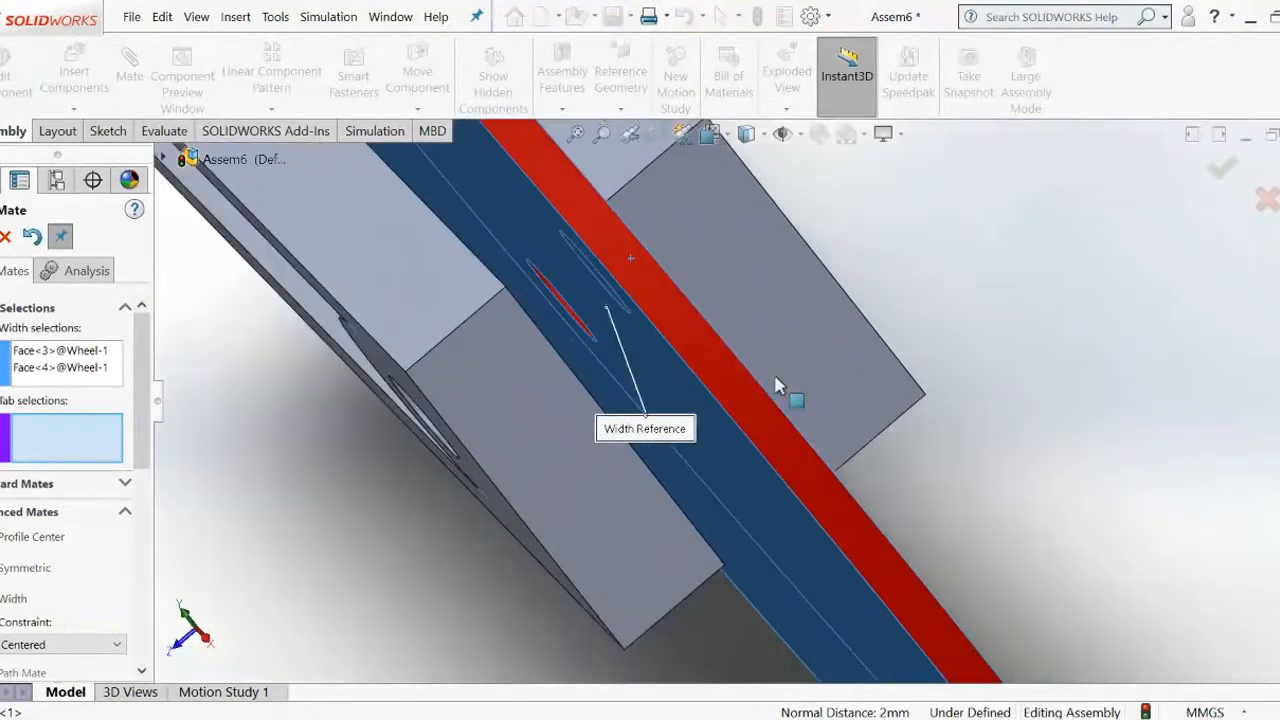
{"action": "middle_click_drag", "start_coordinate": [735, 287], "coordinate": [746, 312]}
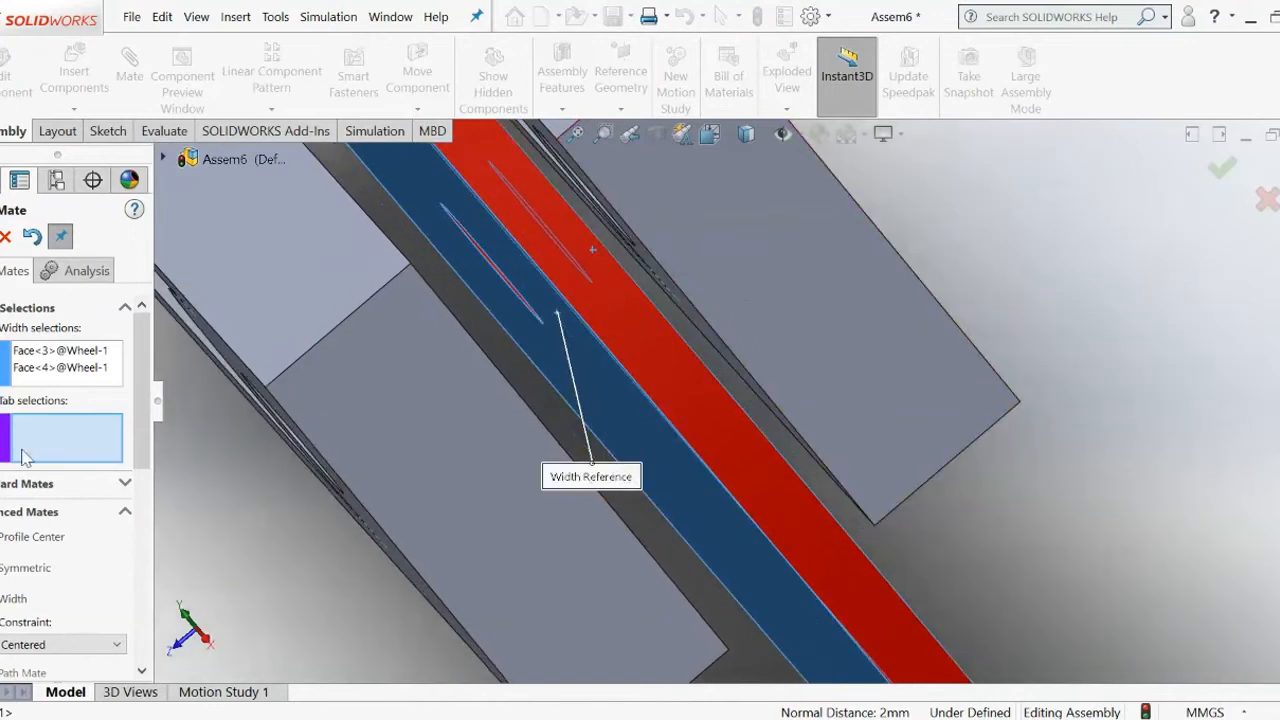
{"action": "left_click", "coordinate": [706, 341]}
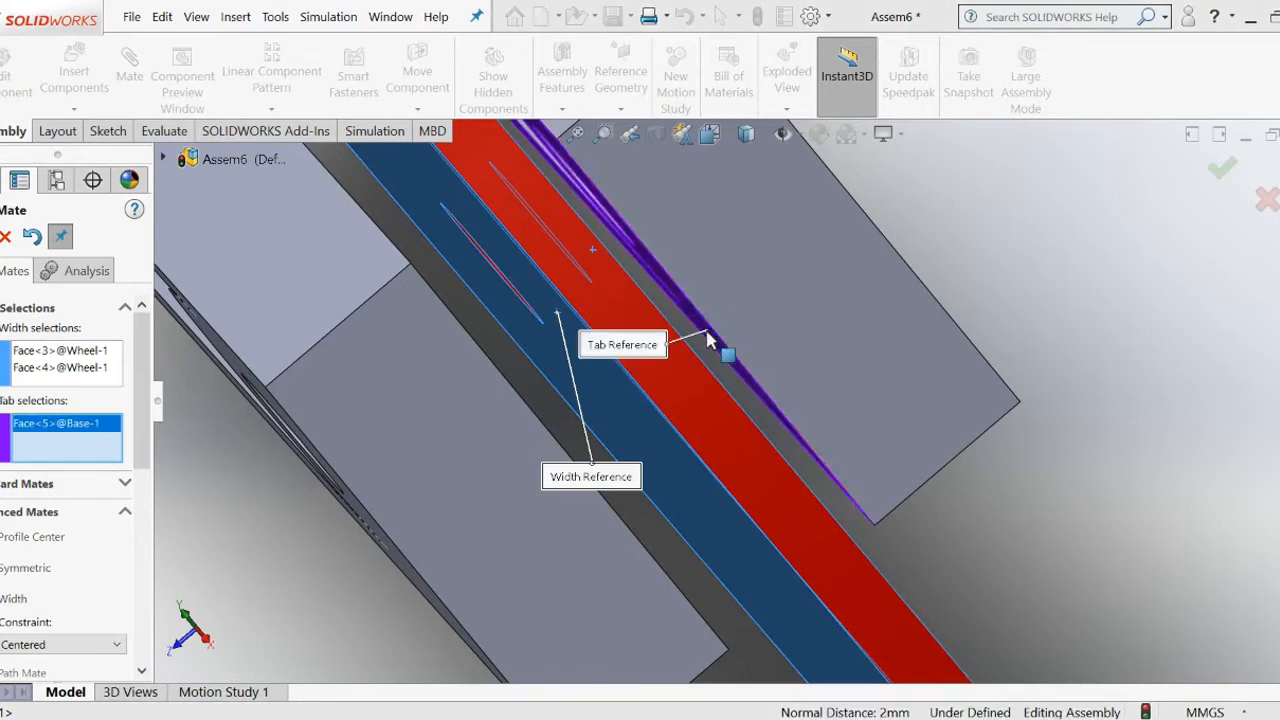
{"action": "middle_click_drag", "start_coordinate": [809, 369], "coordinate": [784, 352]}
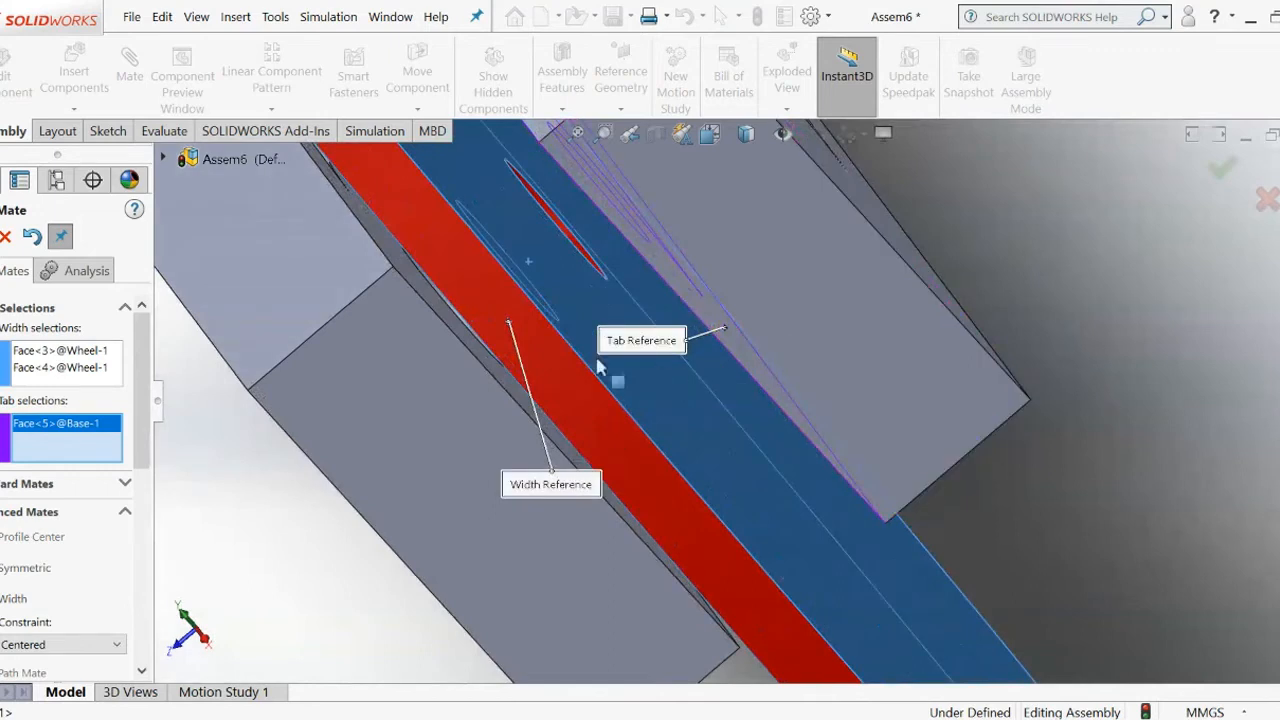
{"action": "left_click", "coordinate": [416, 289]}
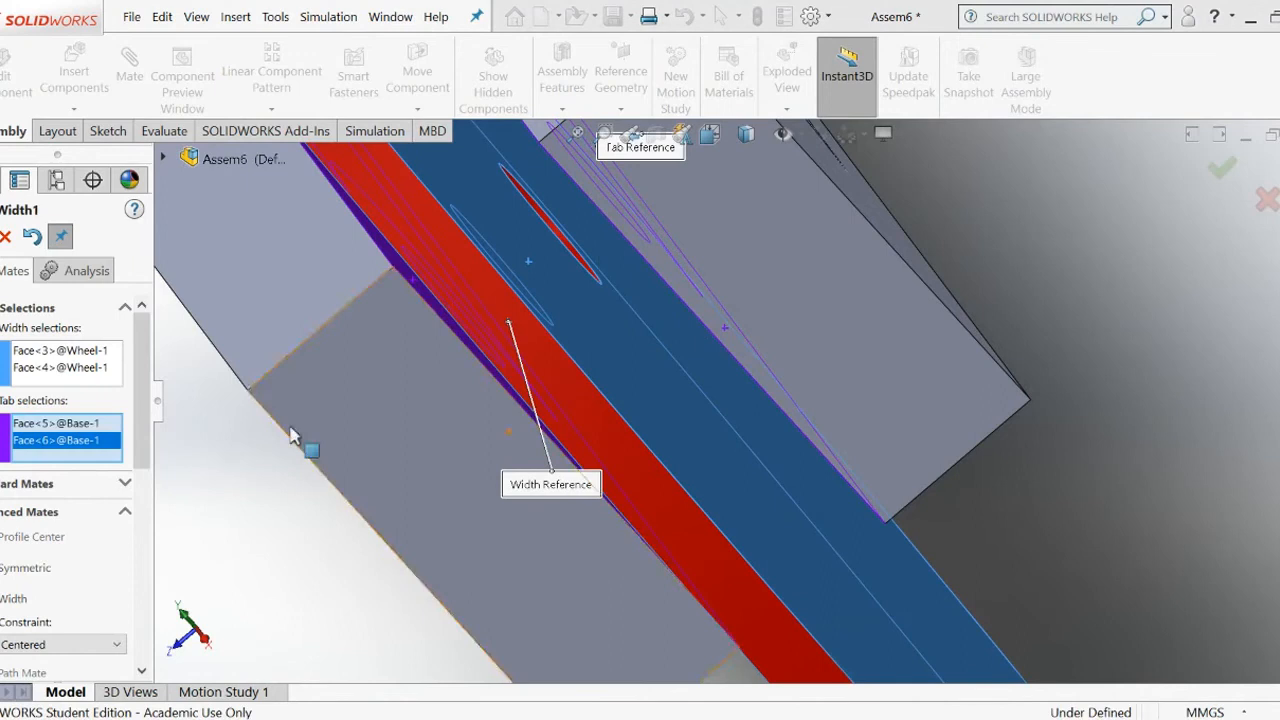
{"action": "left_click", "coordinate": [0, 238]}
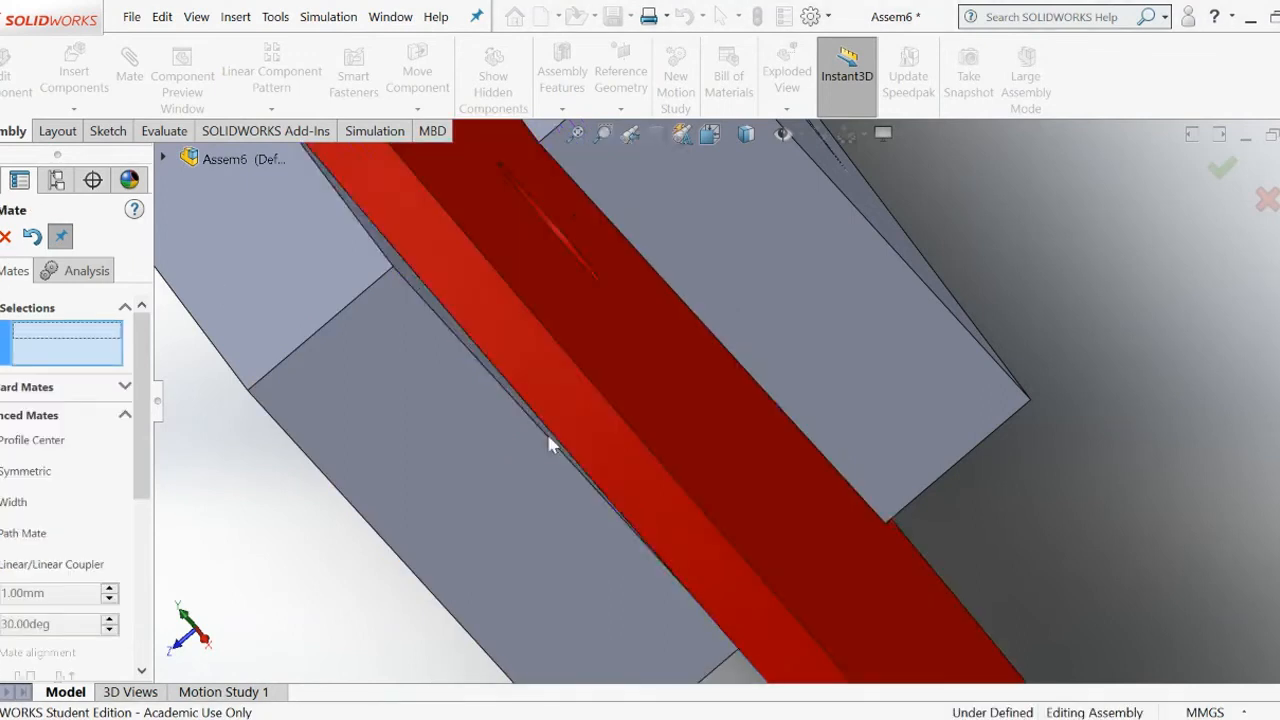
- Examine the wheel's position between the base's two arms from several angles
{"action": "scroll", "coordinate": [535, 490], "scroll_direction": "up", "scroll_amount": 5}
{"action": "middle_click_drag", "start_coordinate": [717, 473], "coordinate": [714, 446]}
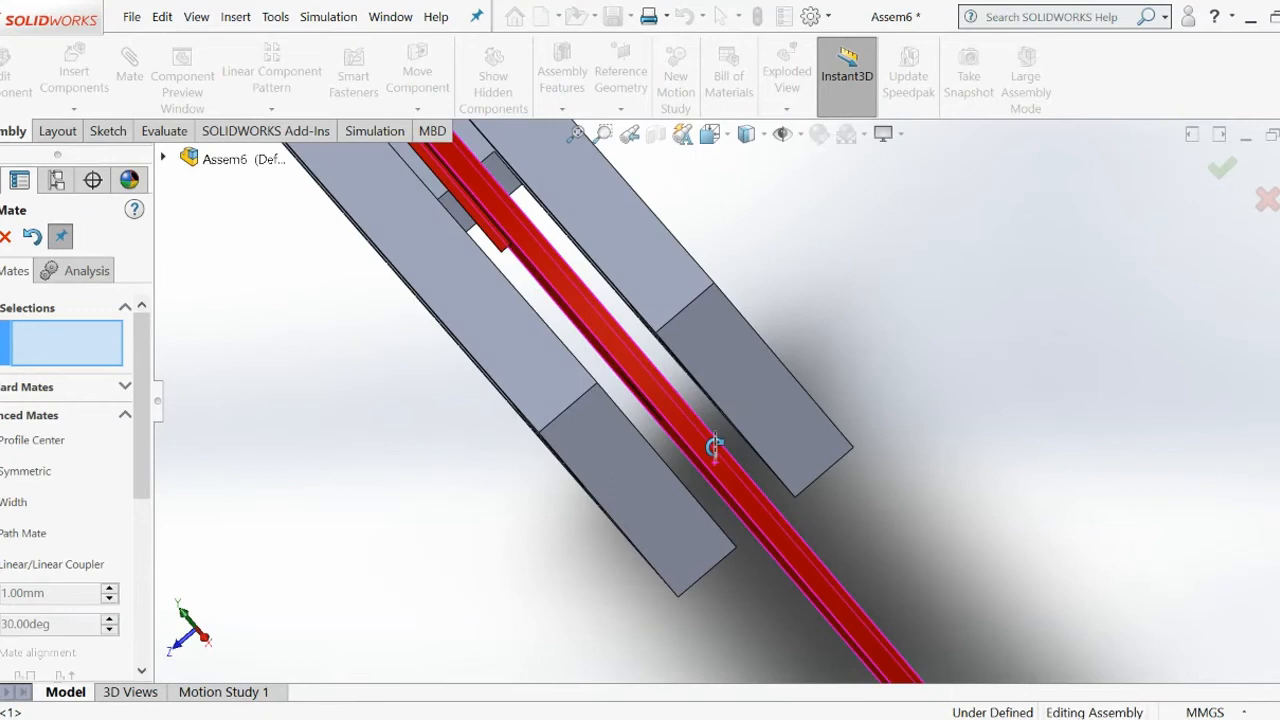
{"action": "middle_click_drag", "start_coordinate": [714, 446], "coordinate": [698, 463]}
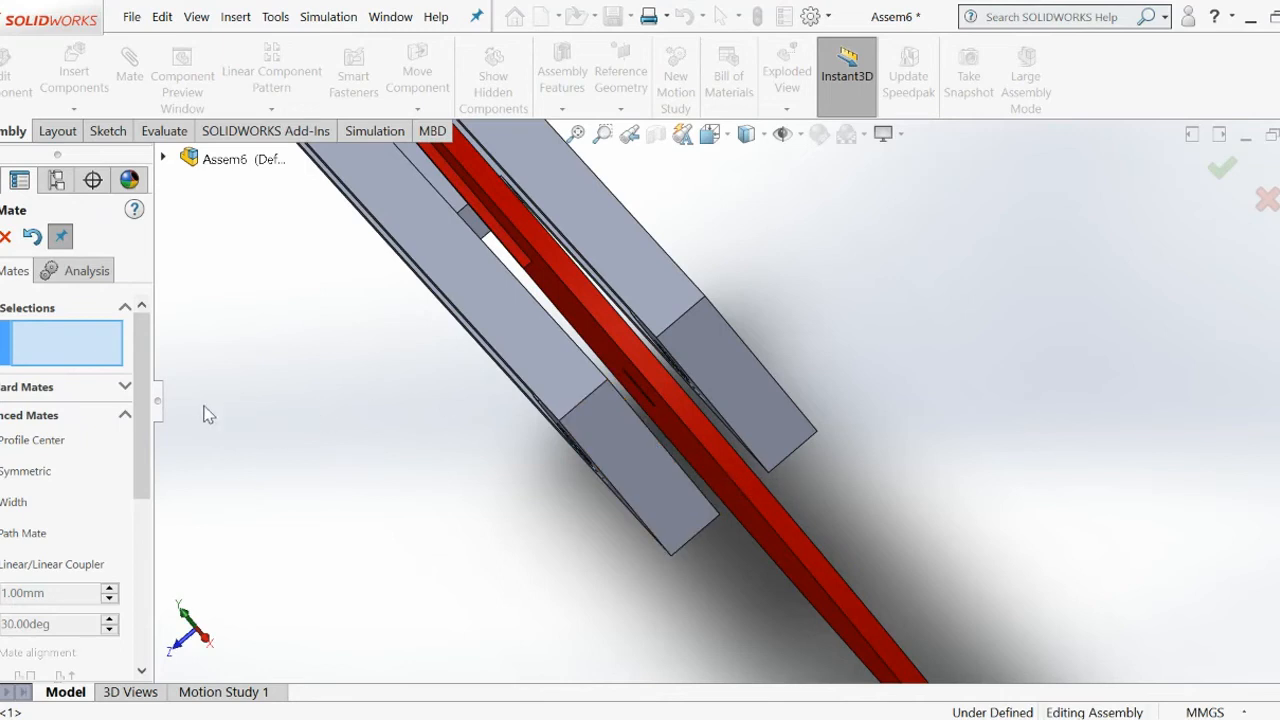
{"action": "middle_click_drag", "start_coordinate": [386, 452], "coordinate": [672, 362]}
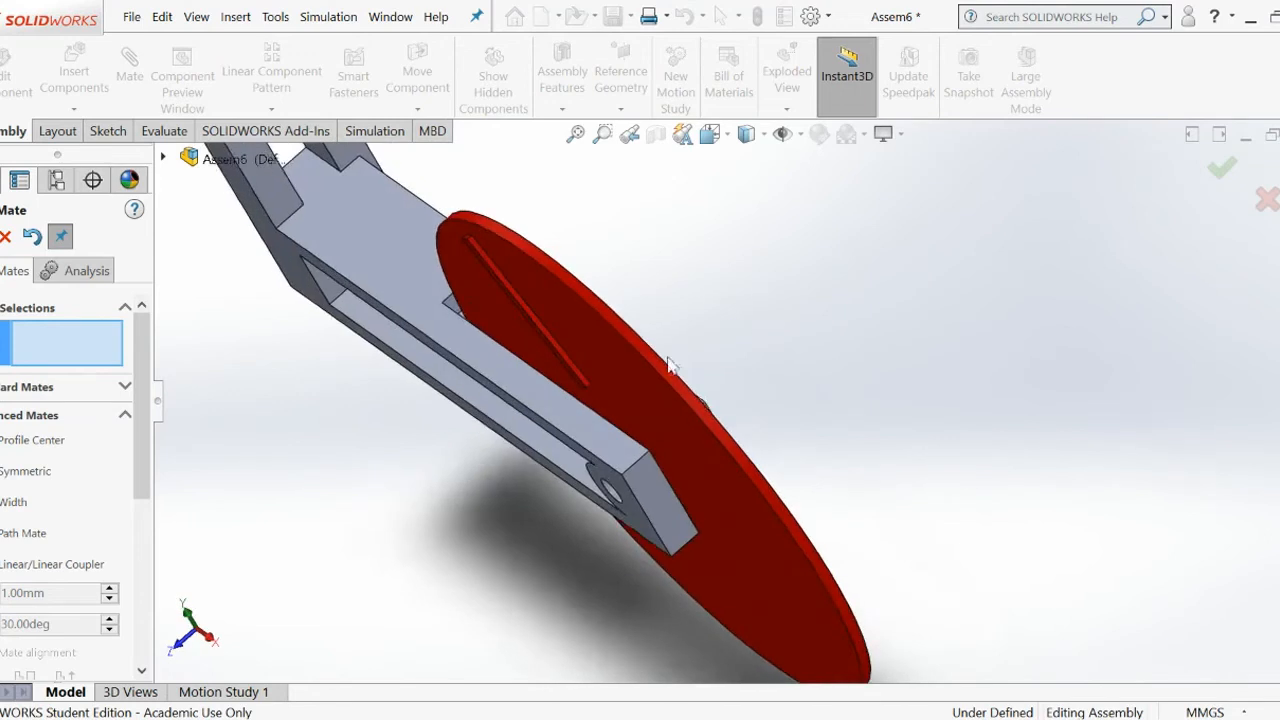
{"action": "scroll", "coordinate": [670, 366], "scroll_direction": "up", "scroll_amount": 5}
{"action": "middle_click_drag", "start_coordinate": [696, 433], "coordinate": [789, 312]}
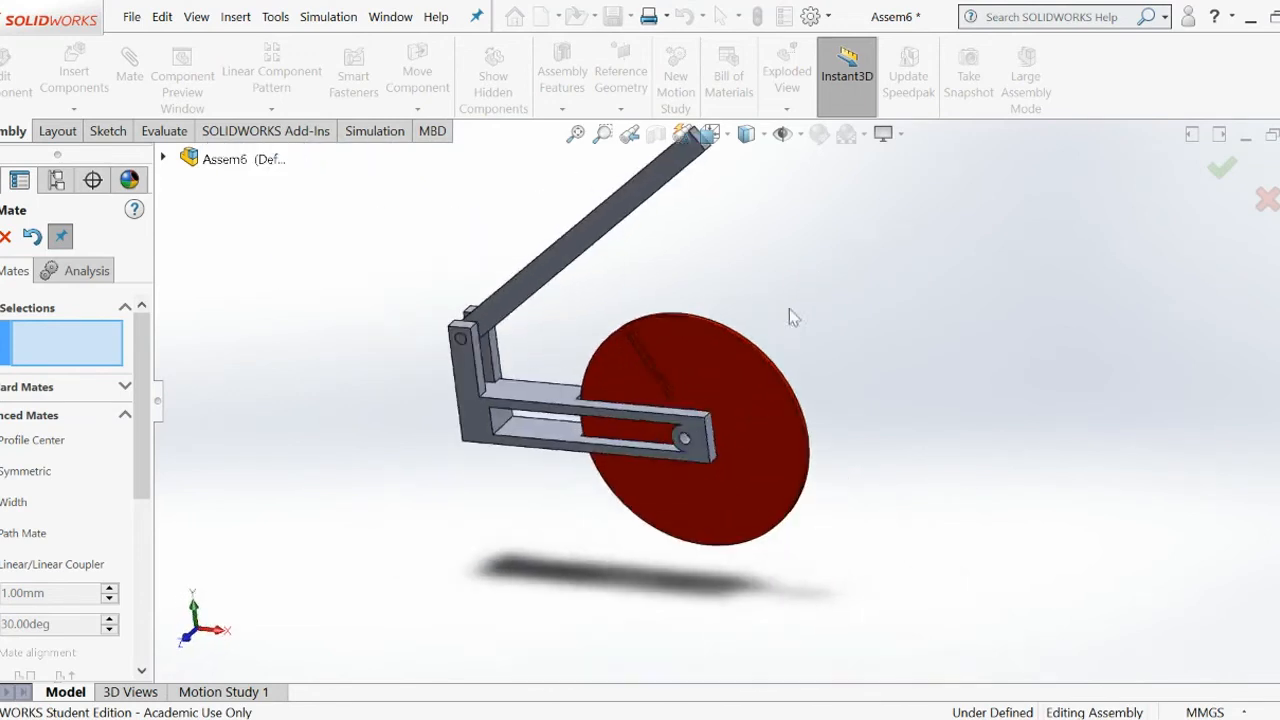
{"action": "scroll", "coordinate": [686, 360], "scroll_direction": "down", "scroll_amount": 3}
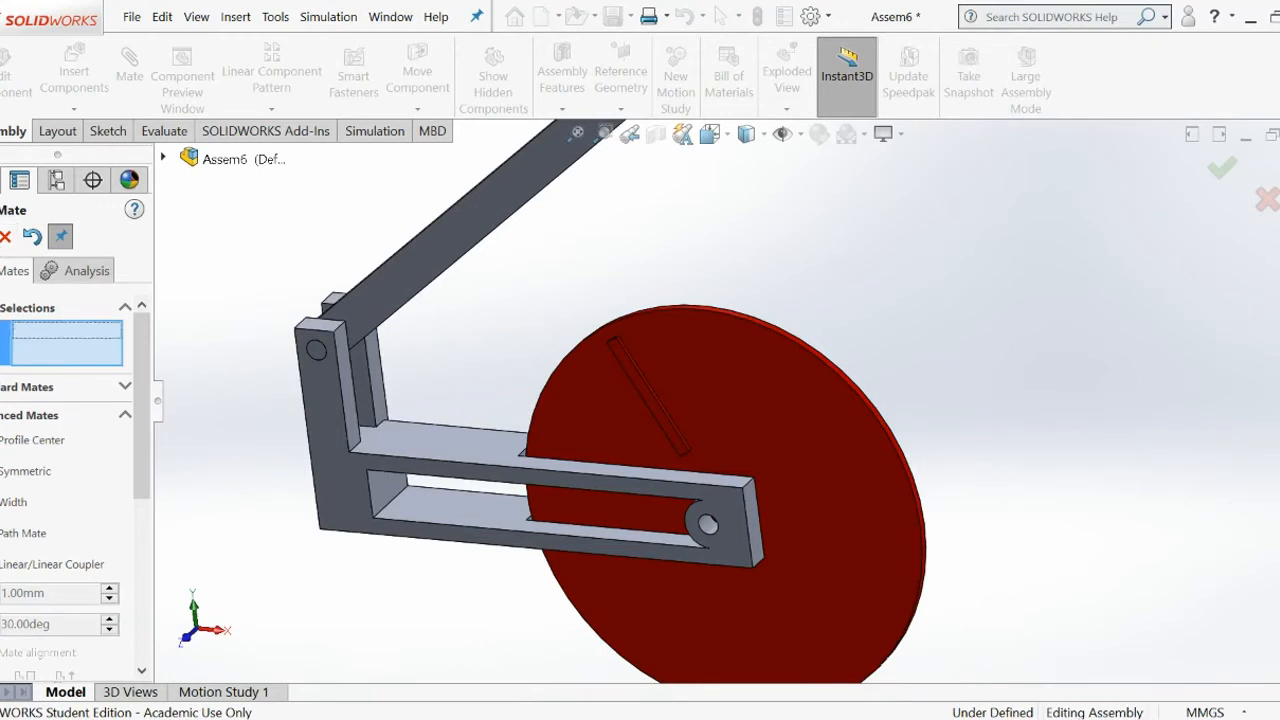
- Close the Mate command and place a copy of the pin in the free space beside the rod
{"action": "left_click", "coordinate": [4, 237]}
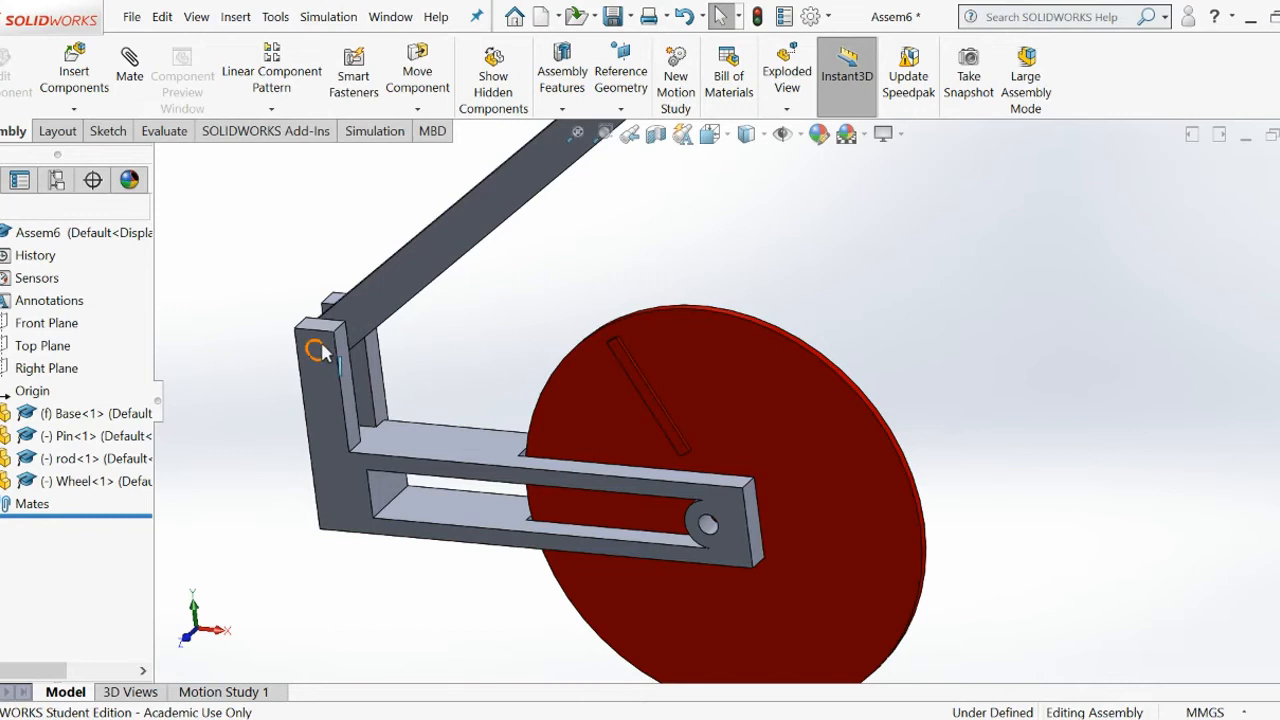
{"action": "left_click_drag", "start_coordinate": [316, 355], "coordinate": [501, 338], "text": "ctrl"}
{"action": "left_click", "coordinate": [735, 247]}
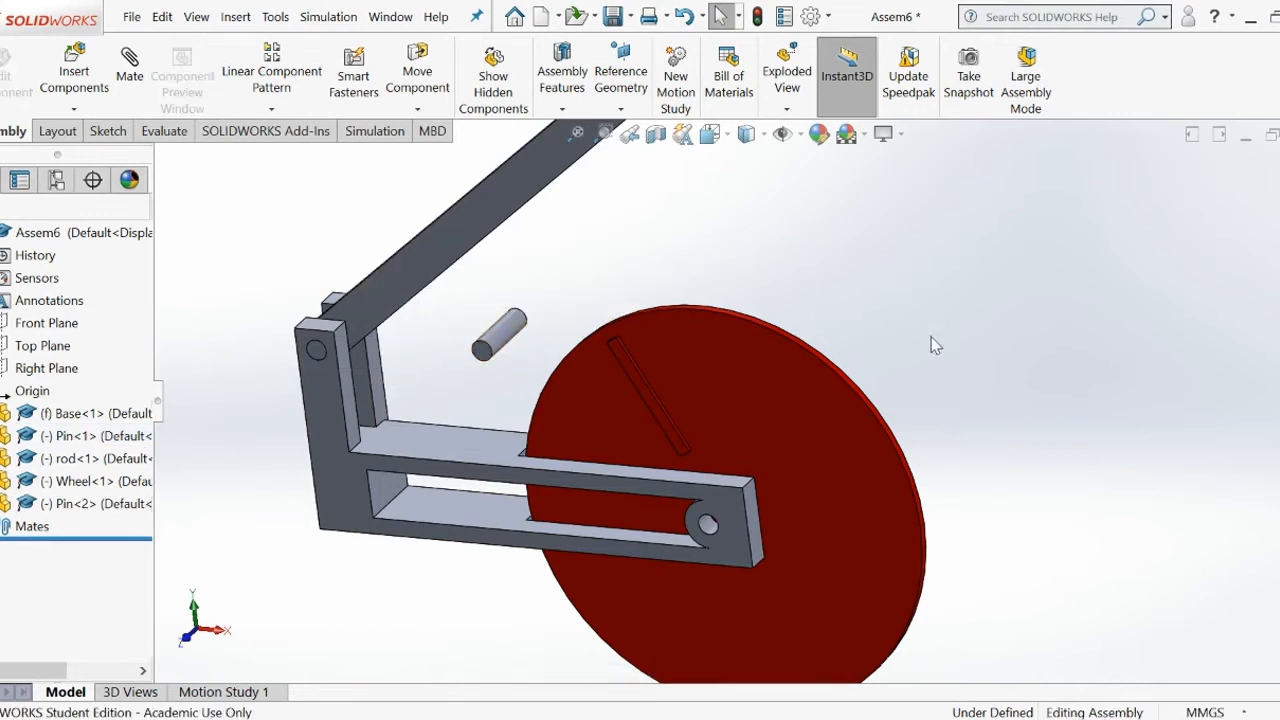
- Place a copy of the wheel in the free space beside the assembly
{"action": "left_click_drag", "start_coordinate": [810, 425], "coordinate": [1112, 350], "text": "ctrl"}
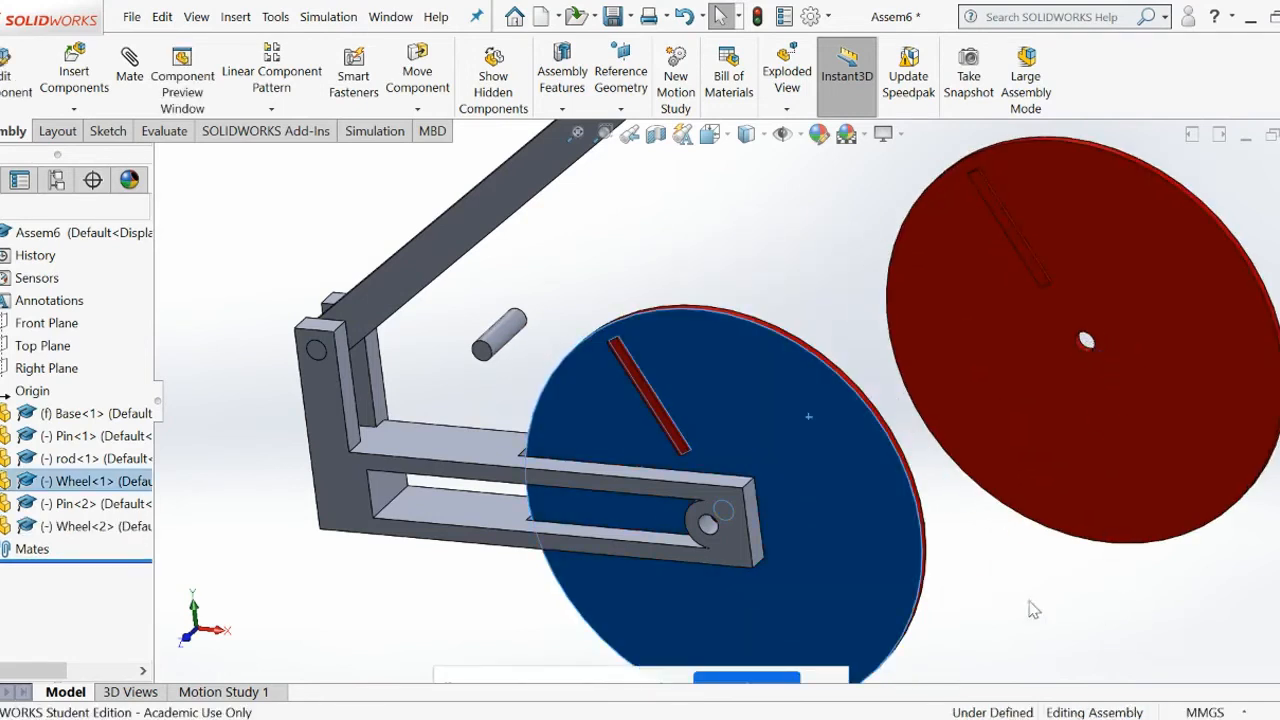
{"action": "scroll", "coordinate": [1015, 594], "scroll_direction": "up", "scroll_amount": 2}
{"action": "middle_click_drag", "start_coordinate": [1103, 515], "coordinate": [1039, 562]}
{"action": "left_click", "coordinate": [952, 573]}
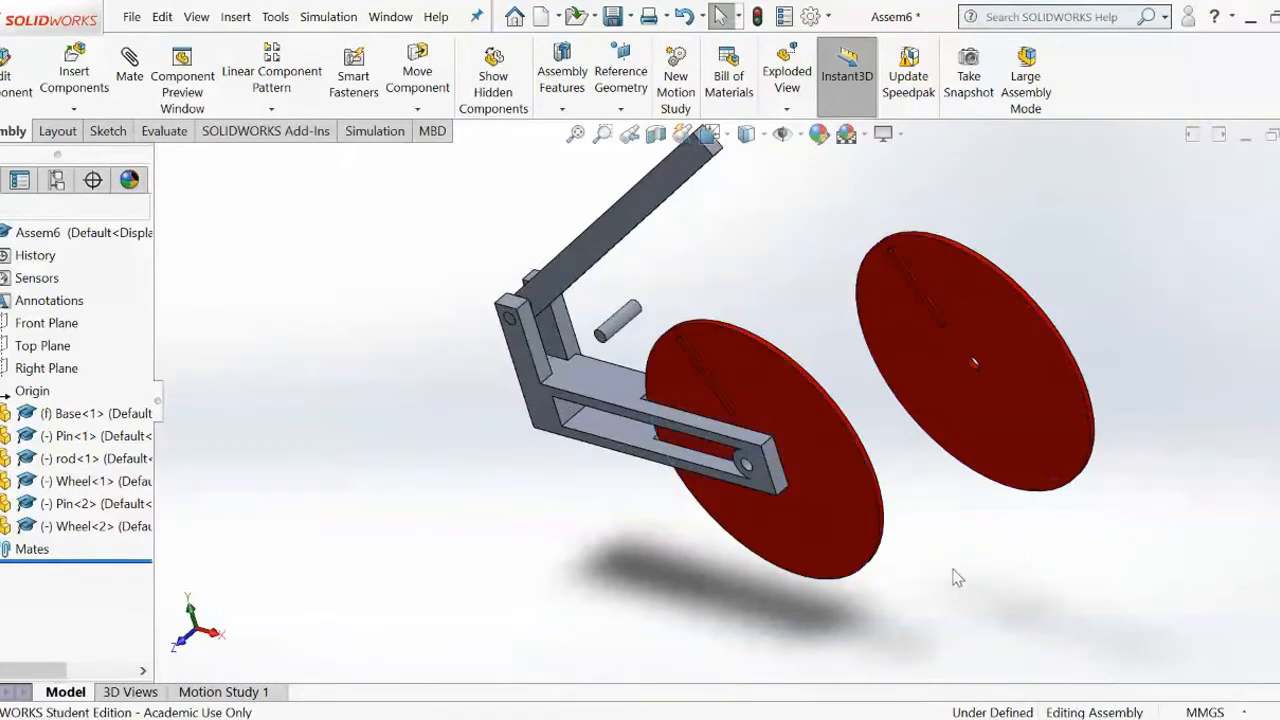
- Delete the copied wheel component from the assembly
{"action": "left_click", "coordinate": [1041, 434]}
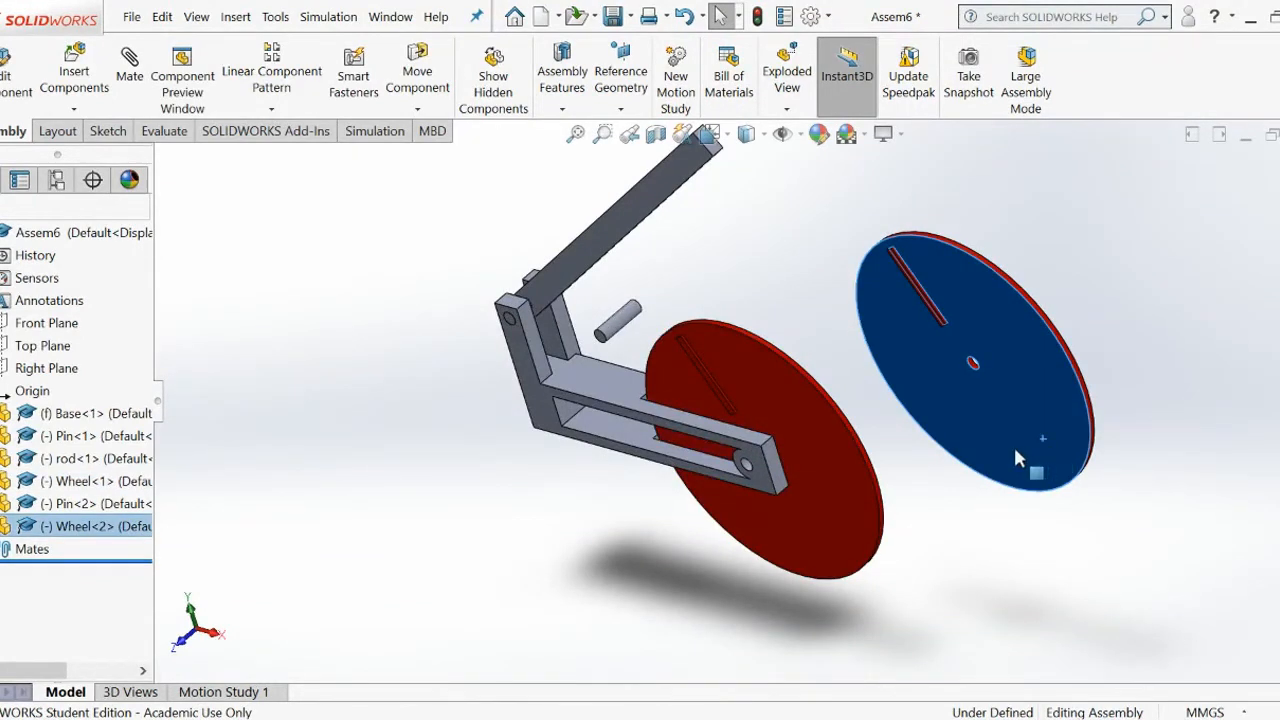
{"action": "right_click", "coordinate": [1014, 449]}
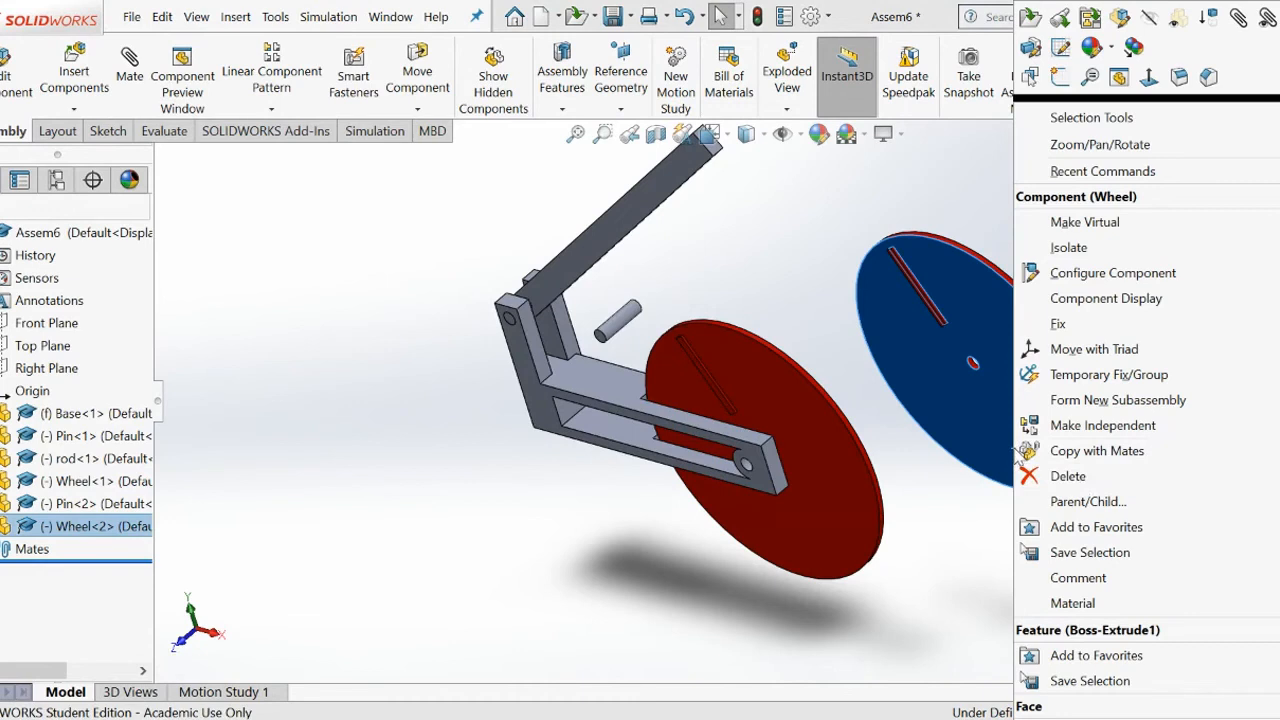
{"action": "left_click", "coordinate": [1068, 477]}
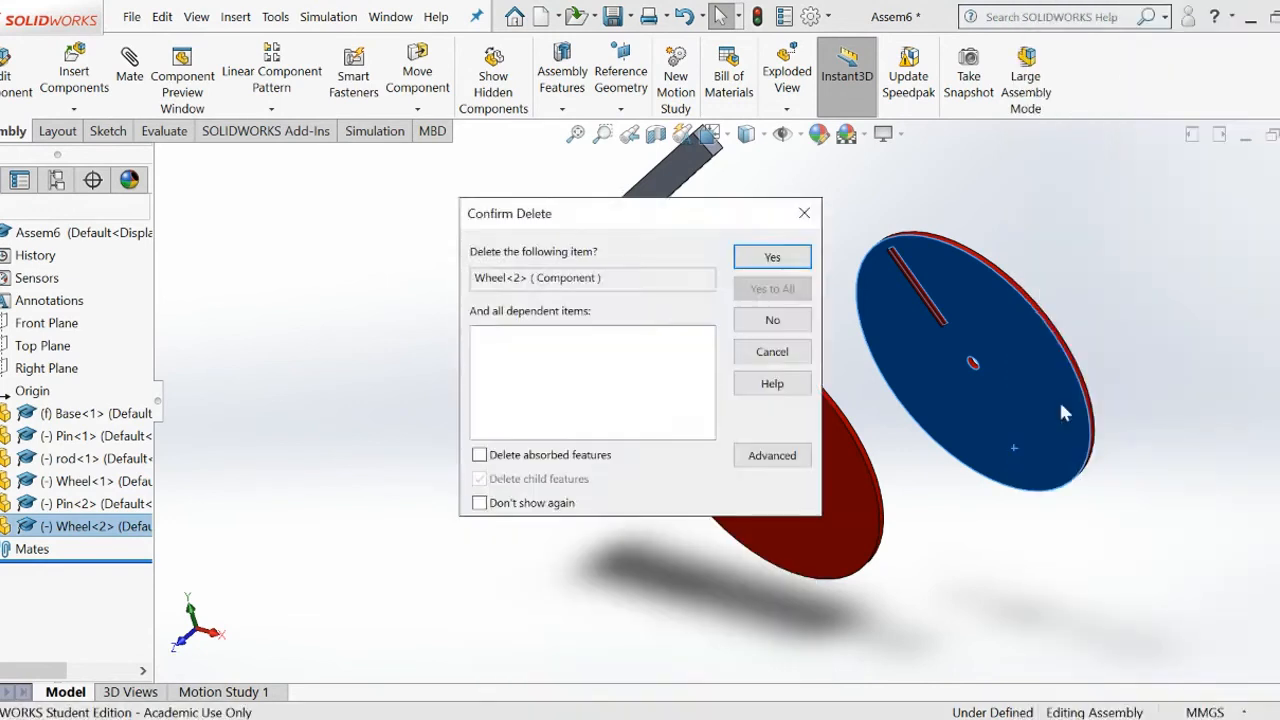
{"action": "left_click", "coordinate": [771, 257]}
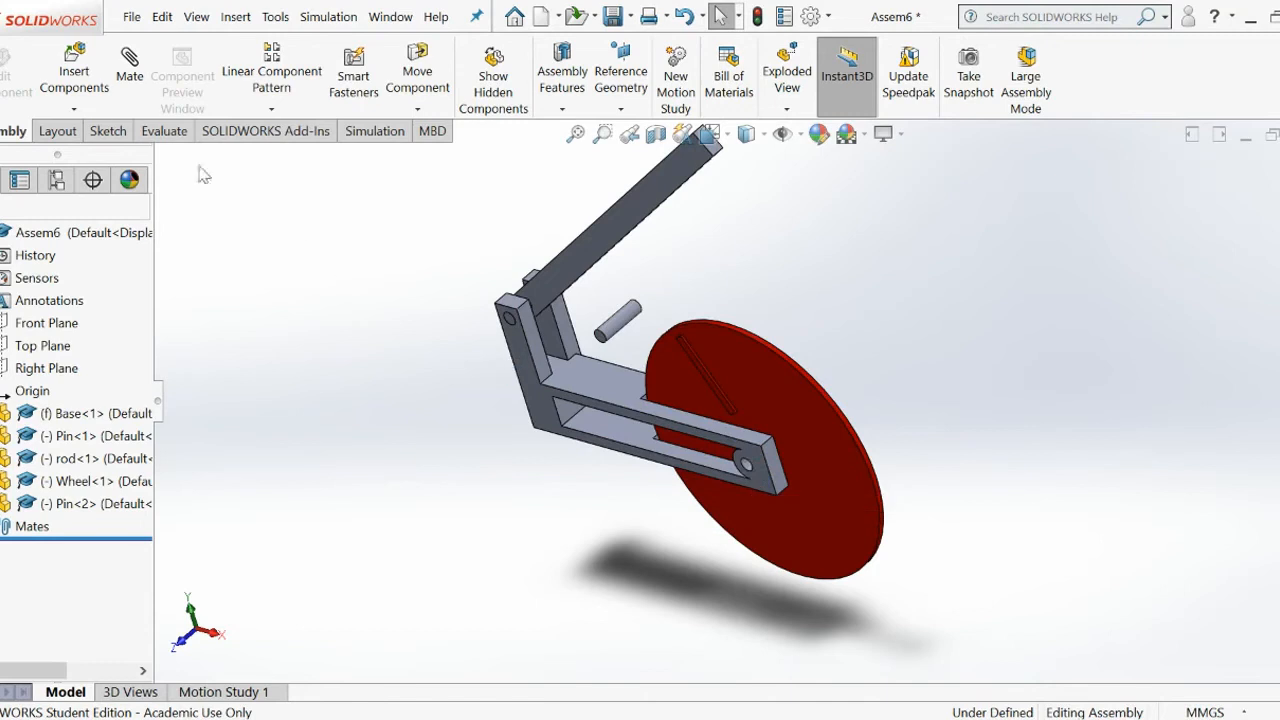
- Add a concentric mate between the copied pin's cylindrical face and the hole at the end of the base's arm
{"action": "left_click", "coordinate": [137, 80]}
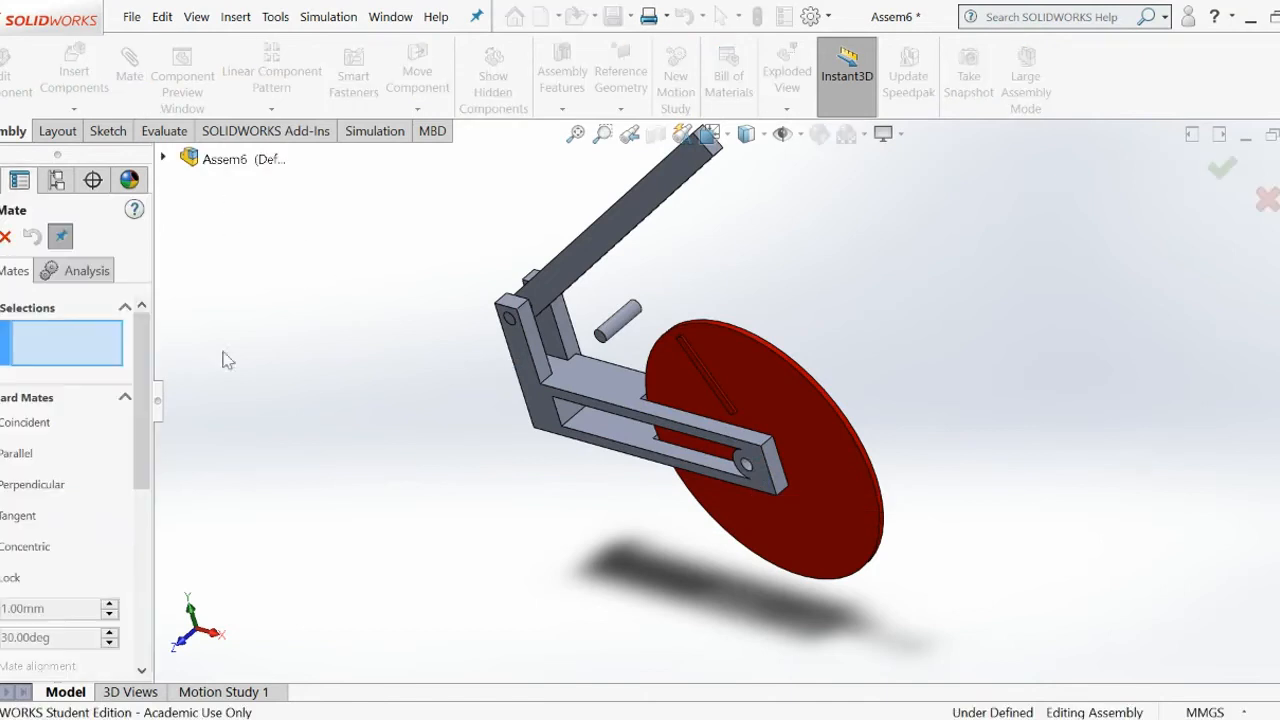
{"action": "left_click", "coordinate": [617, 327]}
{"action": "scroll", "coordinate": [750, 465], "scroll_direction": "down", "scroll_amount": 5}
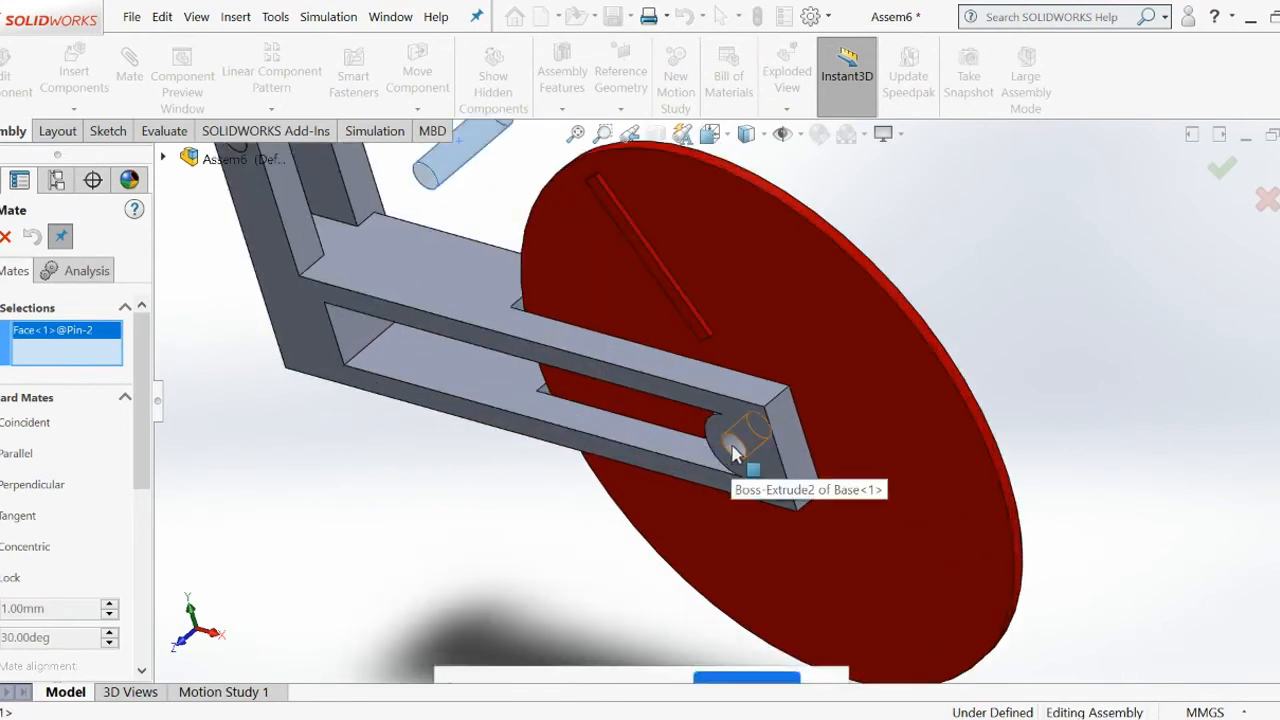
{"action": "left_click", "coordinate": [735, 453]}
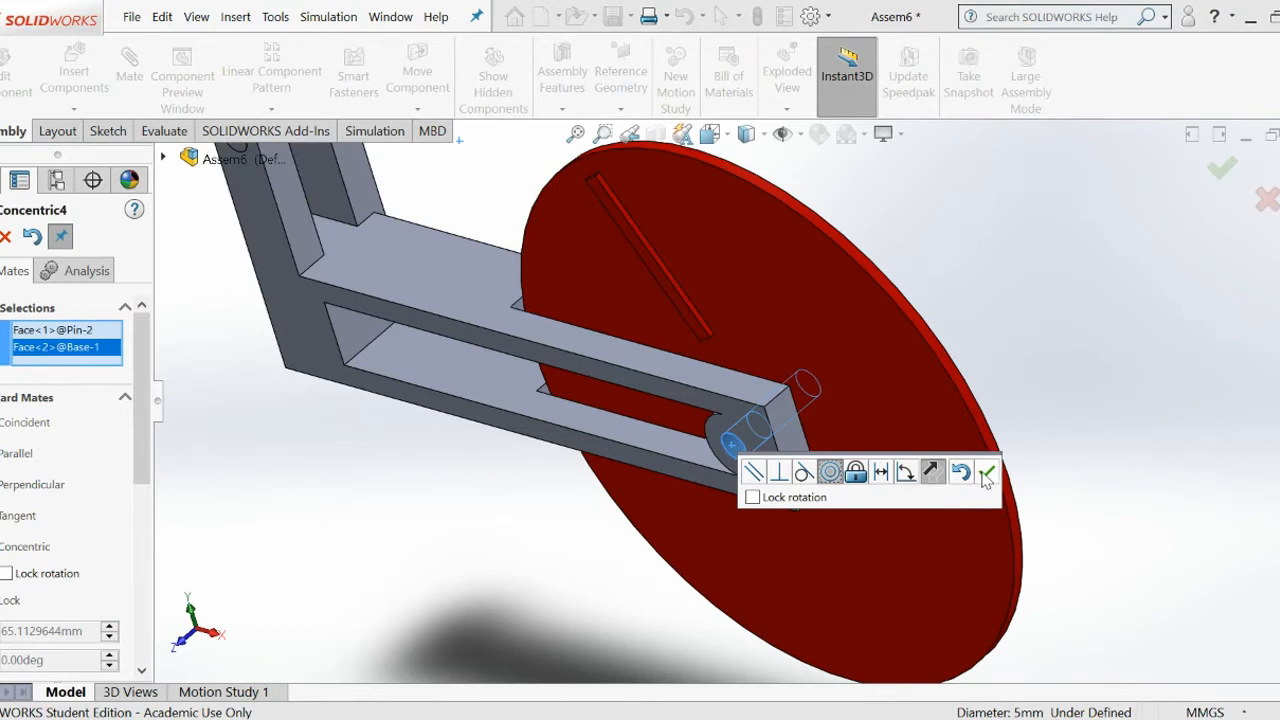
{"action": "left_click", "coordinate": [985, 474]}
- Add a coincident mate between the copied pin's end face and the outer side face of the base's arm
{"action": "middle_click_drag", "start_coordinate": [823, 473], "coordinate": [820, 508]}
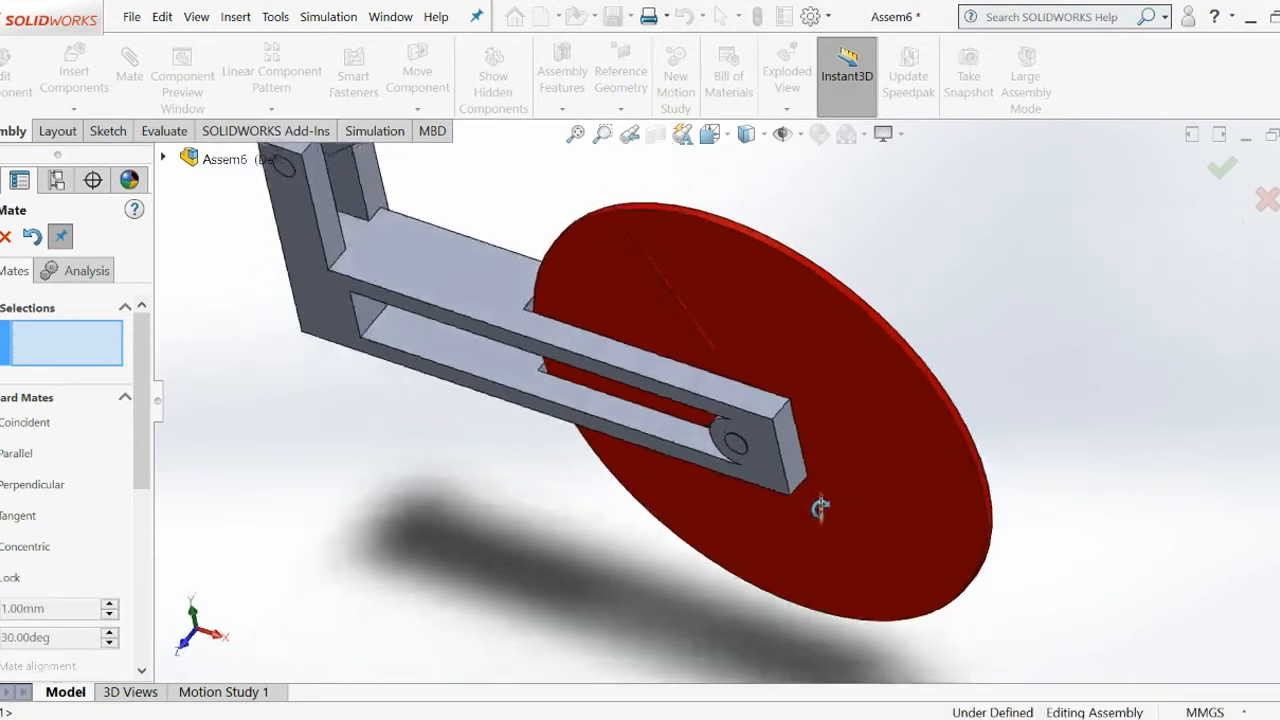
{"action": "scroll", "coordinate": [790, 480], "scroll_direction": "down", "scroll_amount": 5}
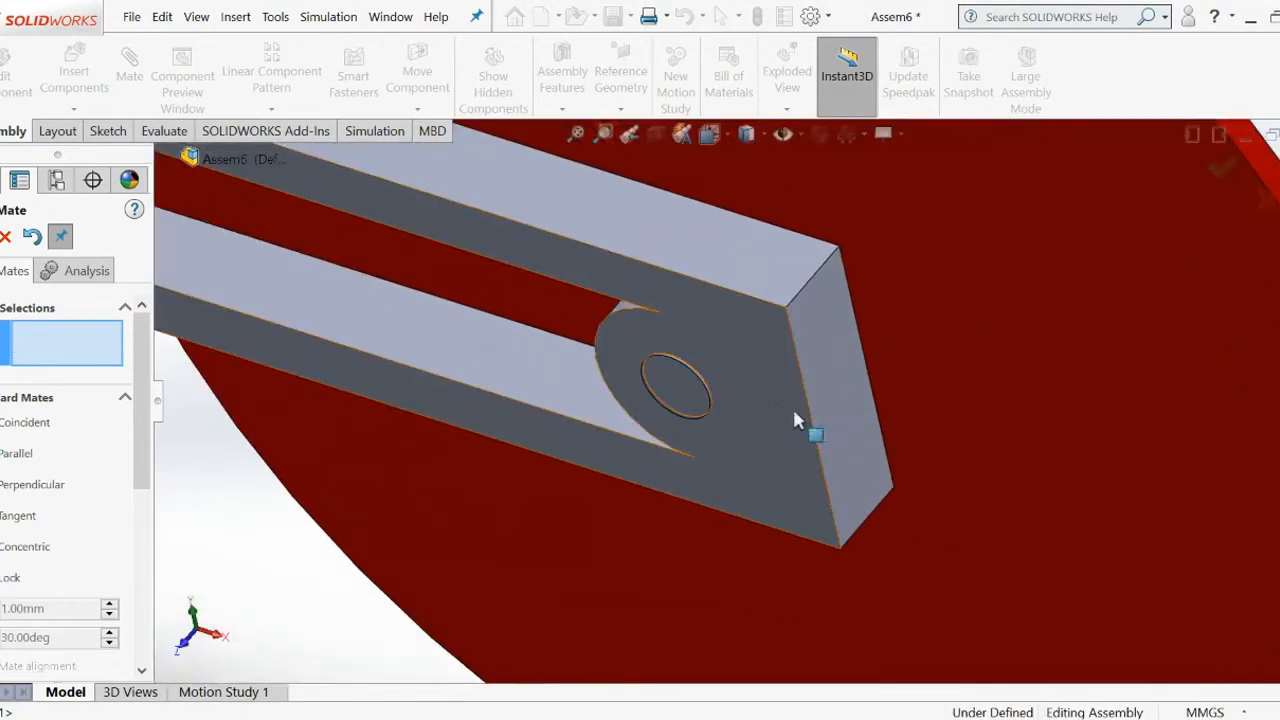
{"action": "left_click", "coordinate": [673, 393]}
{"action": "left_click", "coordinate": [751, 351]}
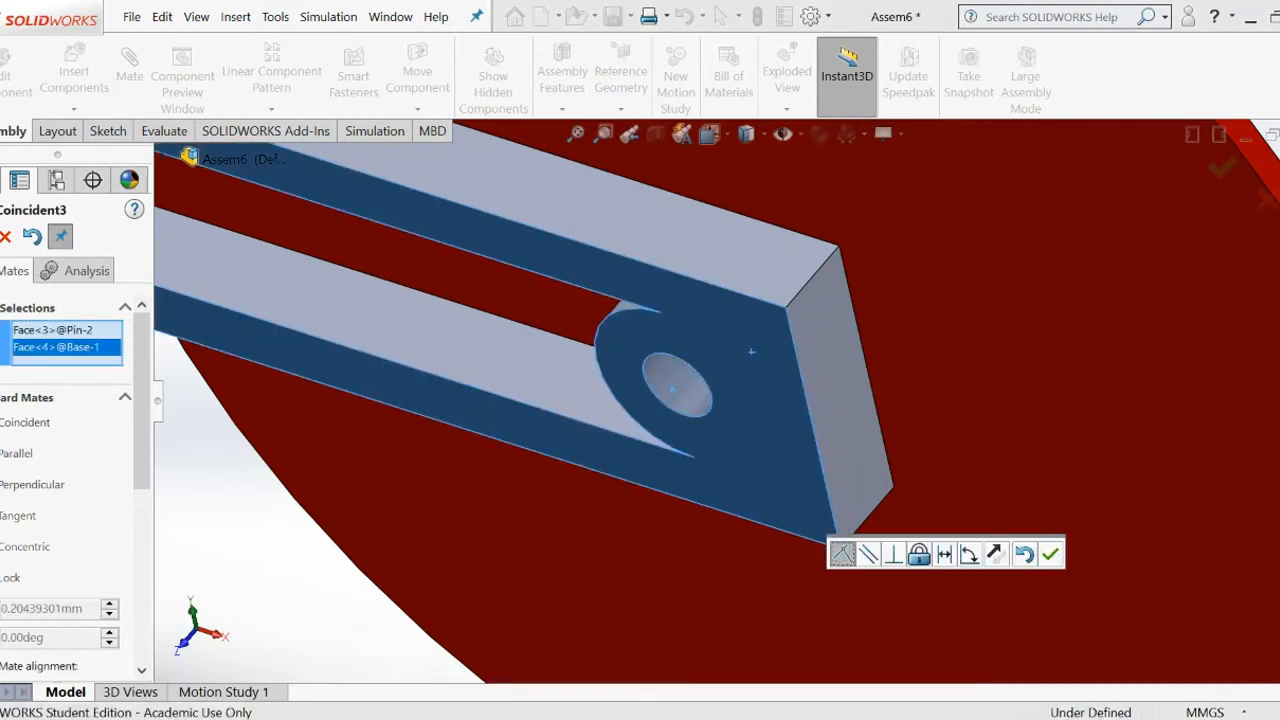
{"action": "key", "text": "Return"}
- Swing the rod down towards the wheel about its pin and examine the rod, base and wheel from several sides
{"action": "scroll", "coordinate": [697, 365], "scroll_direction": "up", "scroll_amount": 8}
{"action": "middle_click_drag", "start_coordinate": [730, 392], "coordinate": [986, 222]}
{"action": "scroll", "coordinate": [387, 380], "scroll_direction": "up", "scroll_amount": 4}
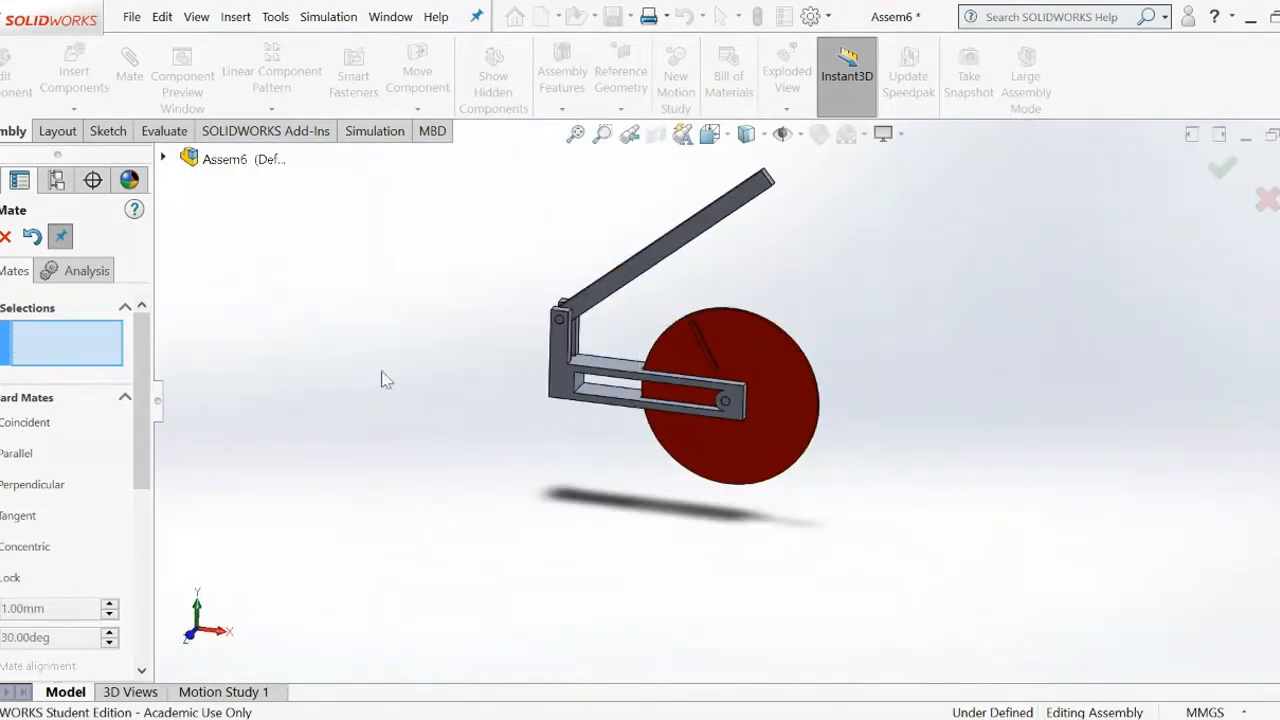
{"action": "left_click_drag", "start_coordinate": [685, 232], "coordinate": [716, 289]}
{"action": "mouse_move", "coordinate": [716, 289]}
{"action": "middle_mouse_down"}
{"action": "mouse_move", "coordinate": [773, 297]}
{"action": "mouse_move", "coordinate": [720, 280]}
{"action": "middle_mouse_up"}
{"action": "scroll", "coordinate": [693, 312], "scroll_direction": "down", "scroll_amount": 3}
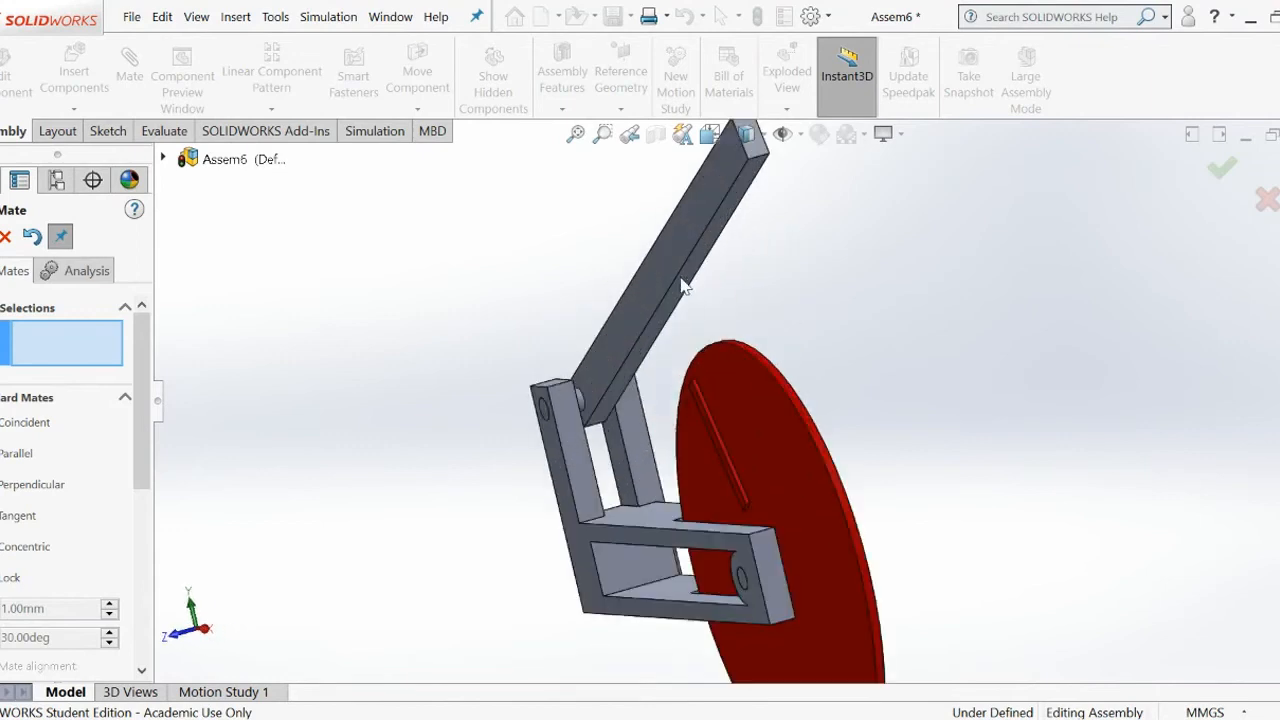
{"action": "middle_click_drag", "start_coordinate": [802, 300], "coordinate": [800, 349]}
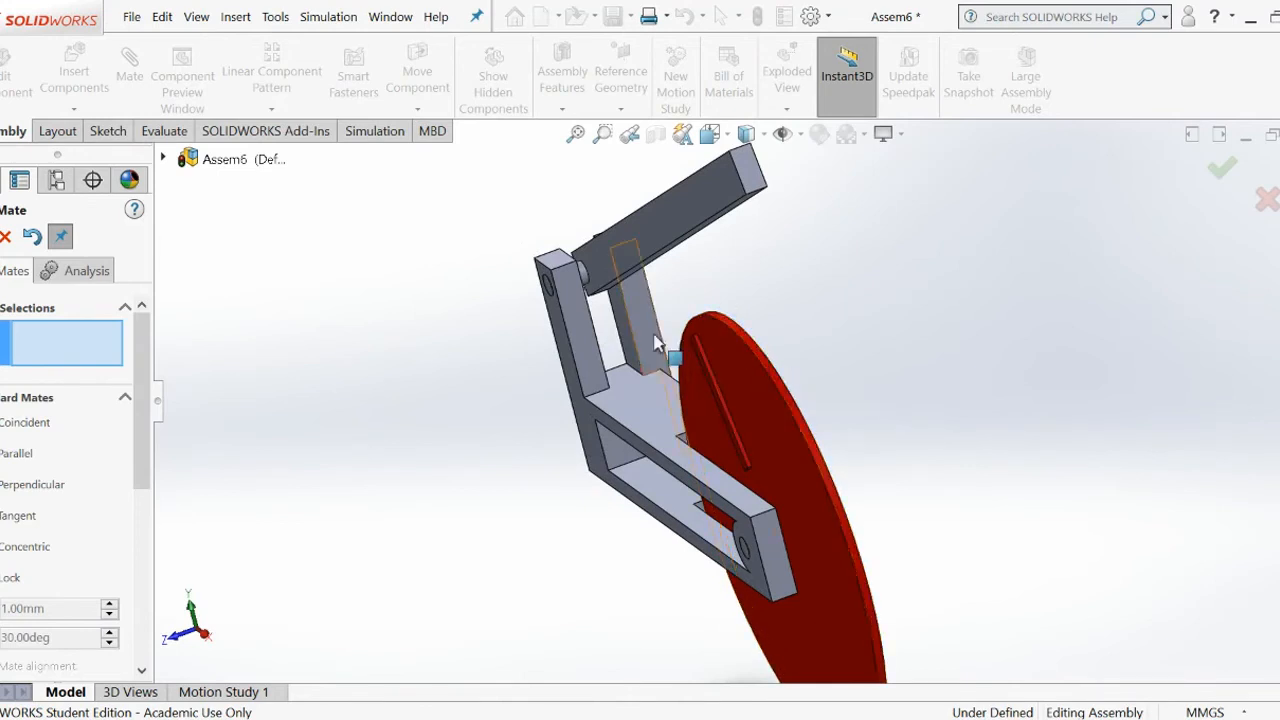
{"action": "scroll", "coordinate": [433, 372], "scroll_direction": "up", "scroll_amount": 1}
{"action": "middle_click_drag", "start_coordinate": [433, 372], "coordinate": [734, 396]}
{"action": "mouse_move", "coordinate": [734, 396]}
{"action": "left_mouse_down"}
{"action": "mouse_move", "coordinate": [650, 479]}
{"action": "mouse_move", "coordinate": [684, 423]}
{"action": "mouse_move", "coordinate": [674, 436]}
{"action": "mouse_move", "coordinate": [670, 425]}
{"action": "mouse_move", "coordinate": [735, 372]}
{"action": "left_mouse_up"}
{"action": "middle_click_drag", "start_coordinate": [922, 325], "coordinate": [724, 373]}
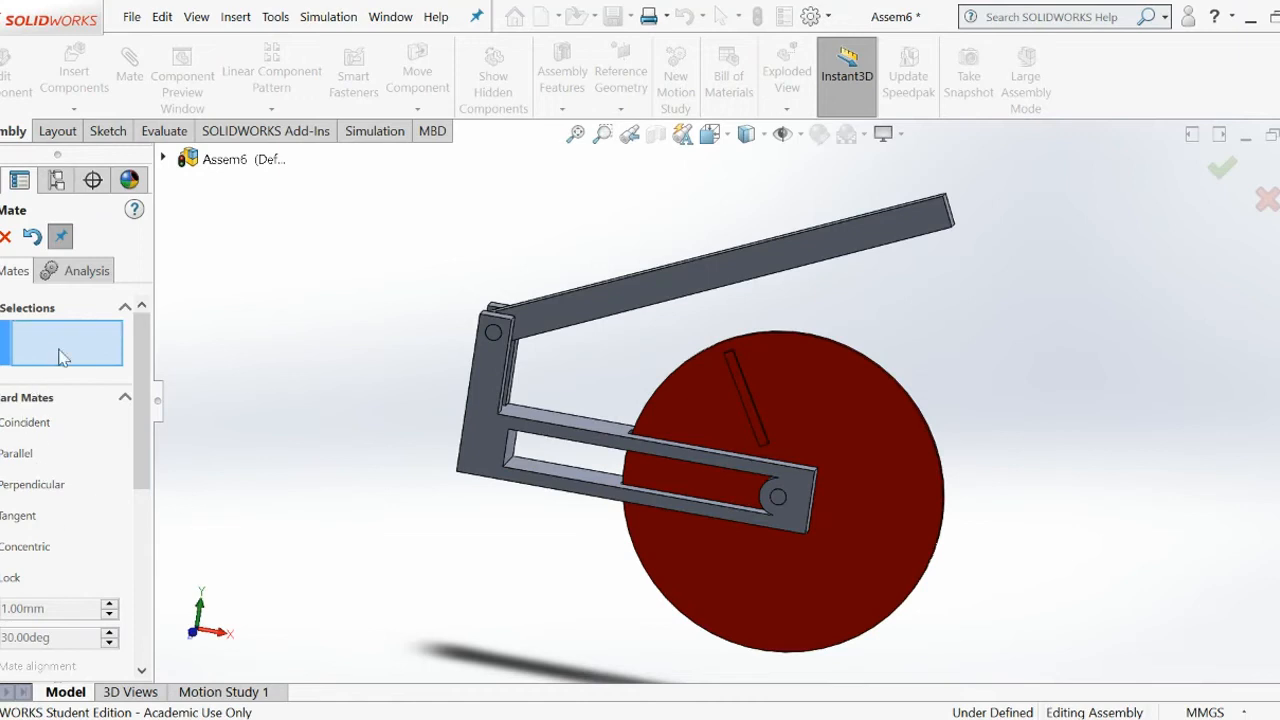
- Add a tangent mate between the rod's lower face and the wheel's outer rim
{"action": "left_click", "coordinate": [8, 236]}
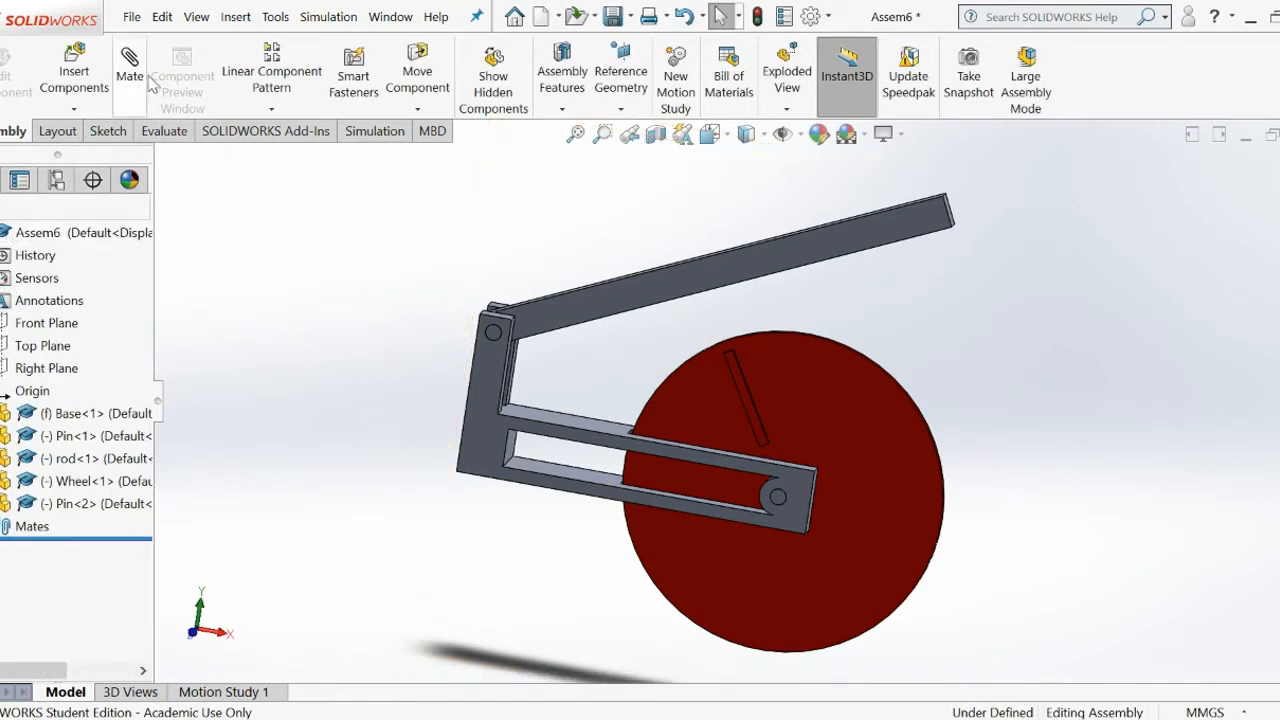
{"action": "middle_click_drag", "start_coordinate": [914, 354], "coordinate": [776, 303]}
{"action": "scroll", "coordinate": [706, 290], "scroll_direction": "down", "scroll_amount": 3}
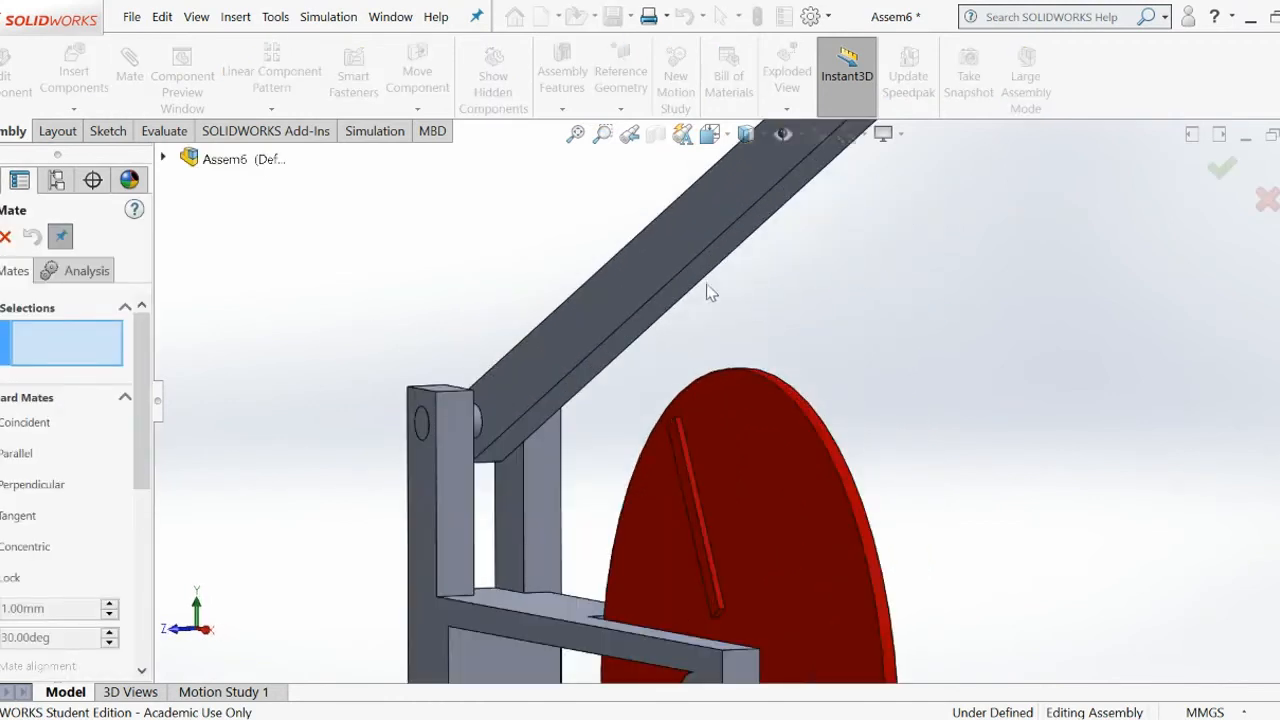
{"action": "left_click", "coordinate": [690, 287]}
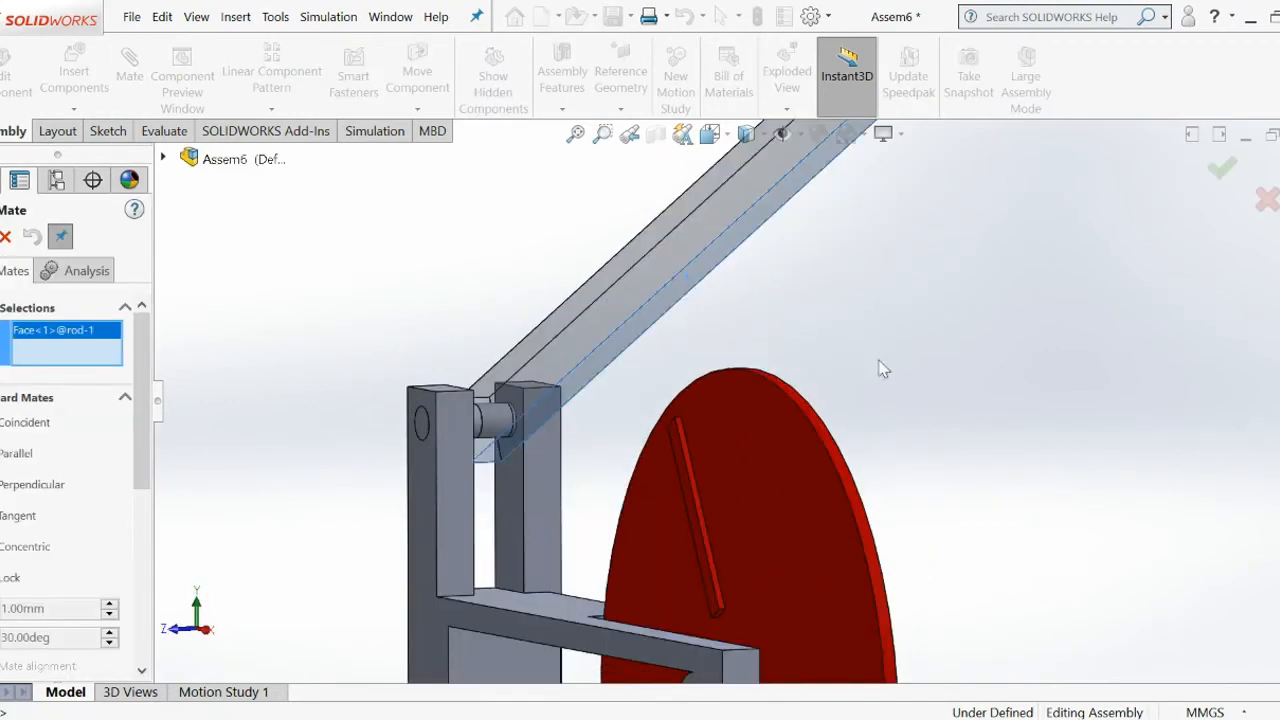
{"action": "left_click", "coordinate": [840, 472]}
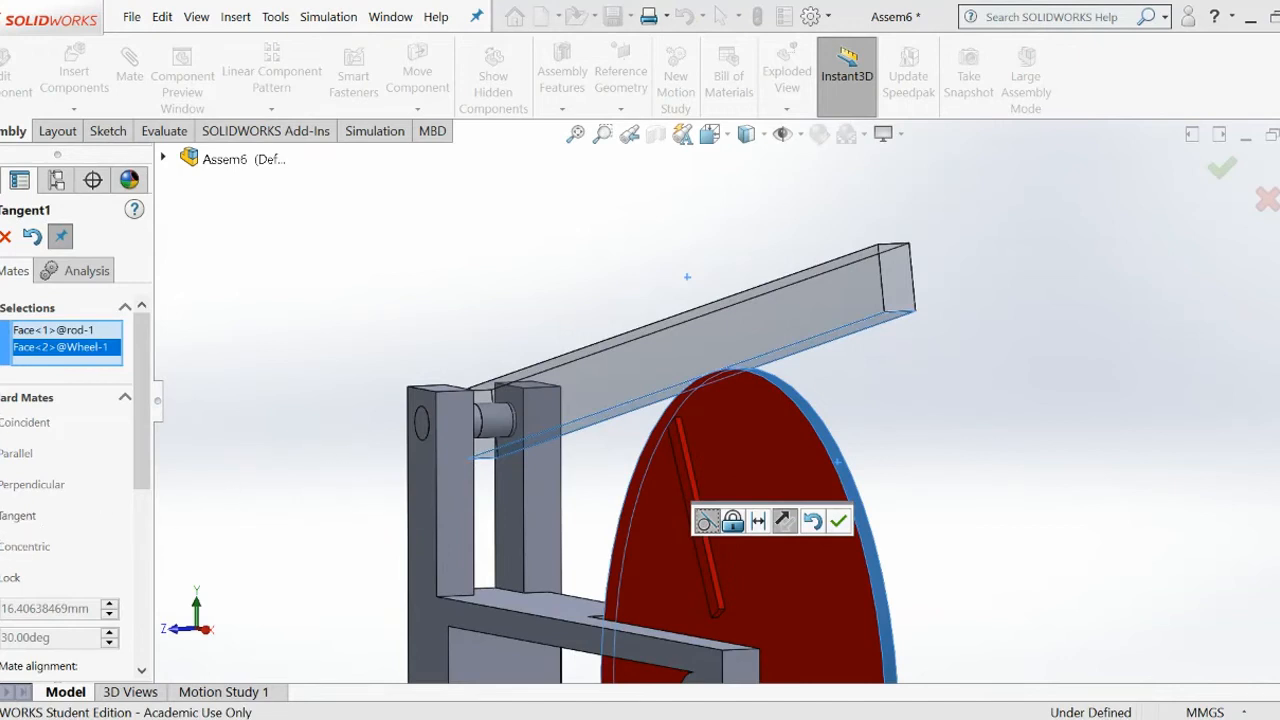
{"action": "middle_click_drag", "start_coordinate": [342, 489], "coordinate": [397, 487]}
{"action": "left_click", "coordinate": [838, 521]}
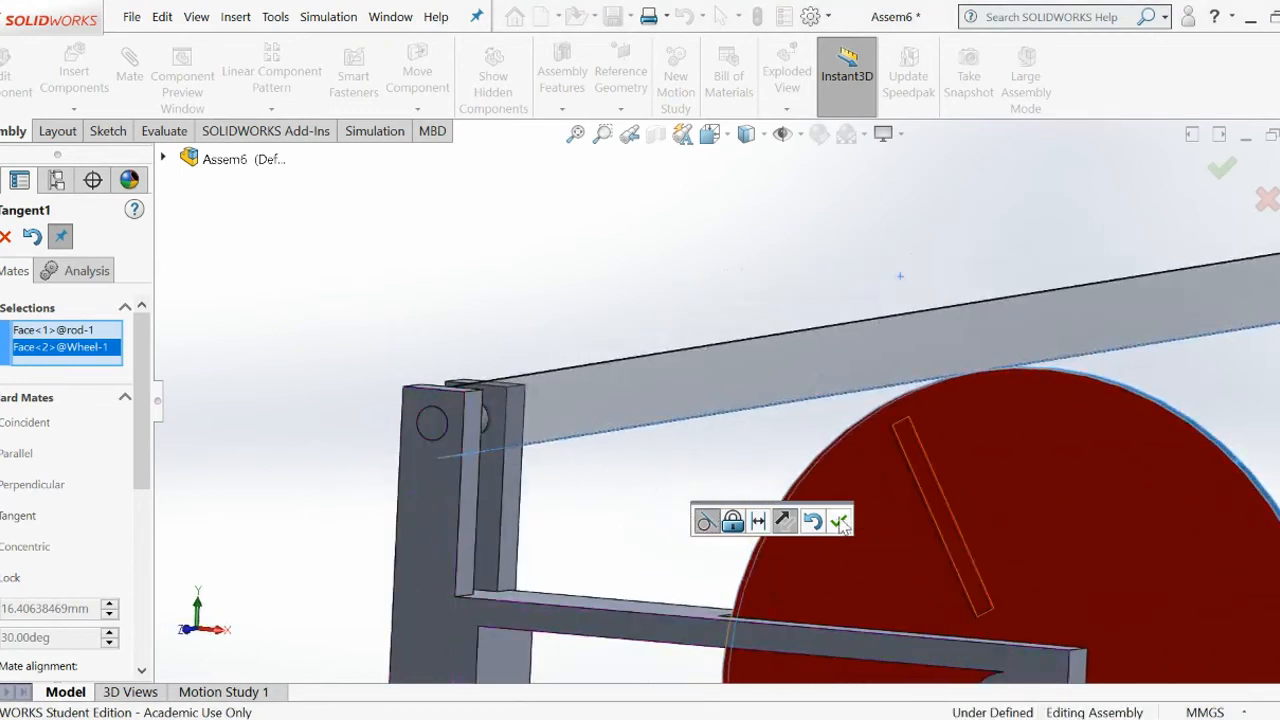
- Turn the wheel and try to move the rod to test the tangent contact
{"action": "left_click_drag", "start_coordinate": [1036, 462], "coordinate": [924, 410]}
{"action": "left_click", "coordinate": [924, 360]}
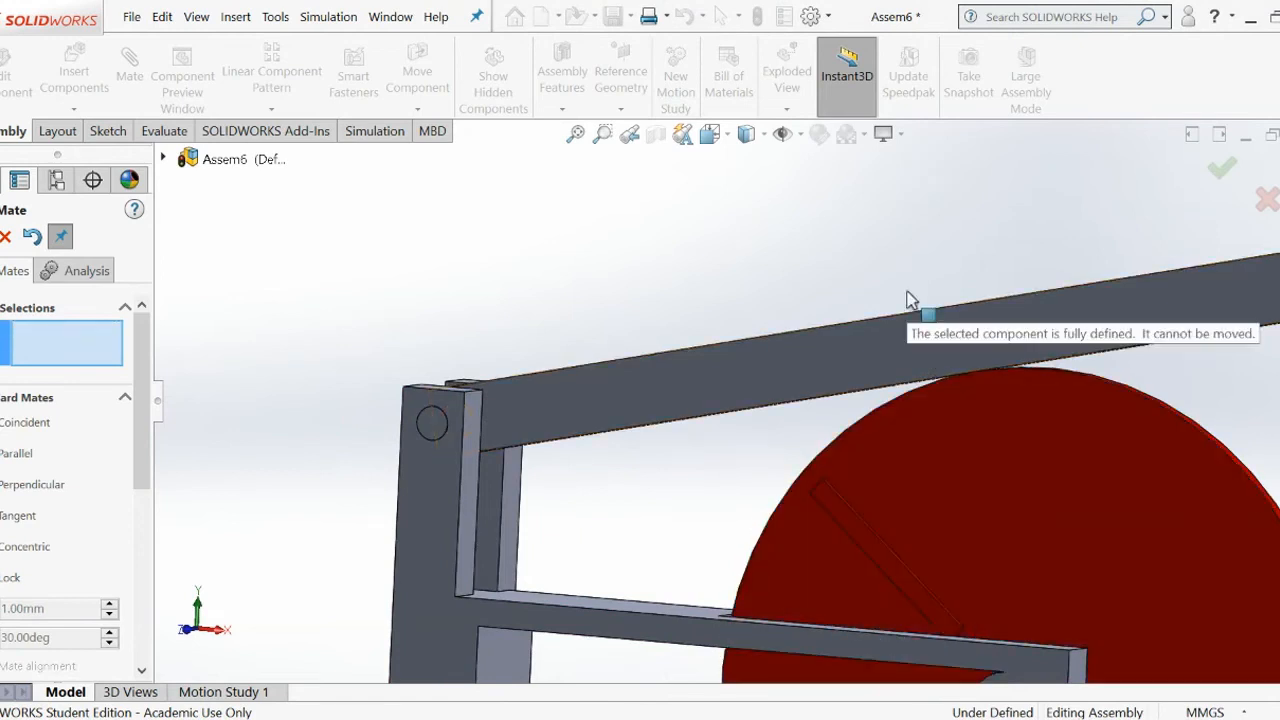
{"action": "scroll", "coordinate": [924, 362], "scroll_direction": "up", "scroll_amount": 3}
{"action": "left_click", "coordinate": [930, 360]}
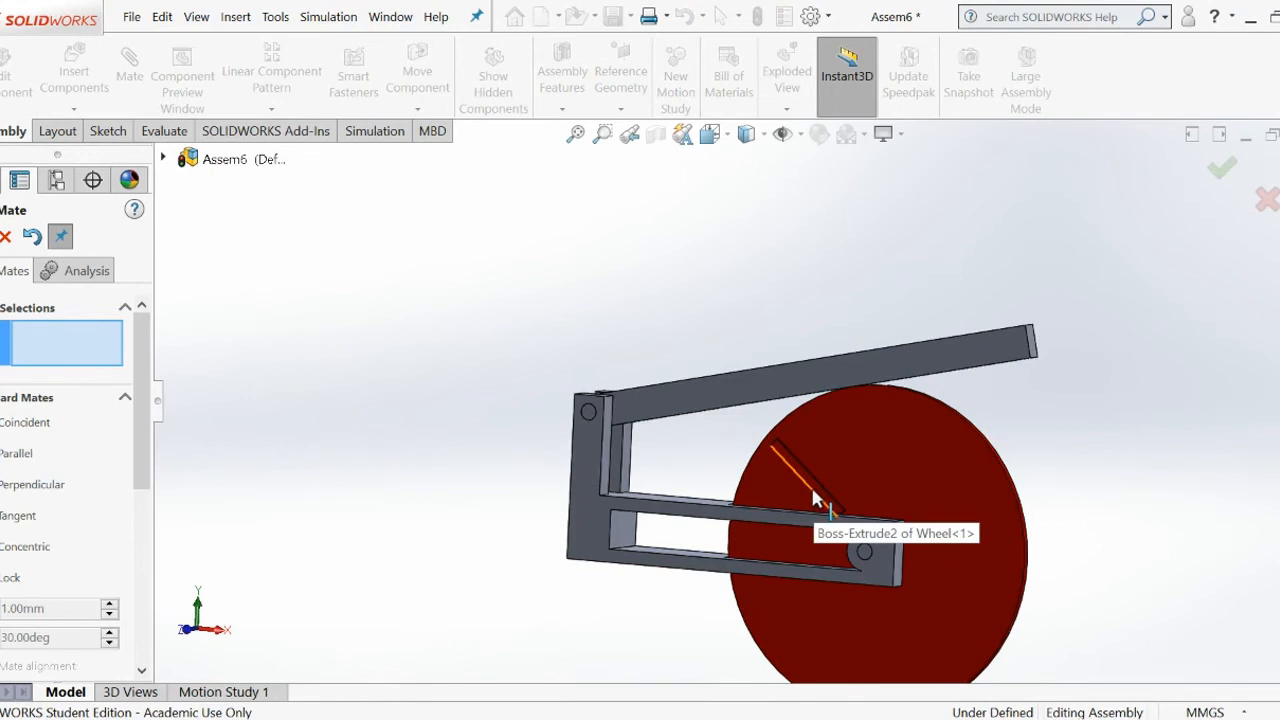
- Examine the raised strip on the wheel's face from several sides and turn the wheel relative to the base's arm
{"action": "scroll", "coordinate": [812, 486], "scroll_direction": "down", "scroll_amount": 3}
{"action": "scroll", "coordinate": [842, 478], "scroll_direction": "down", "scroll_amount": 2}
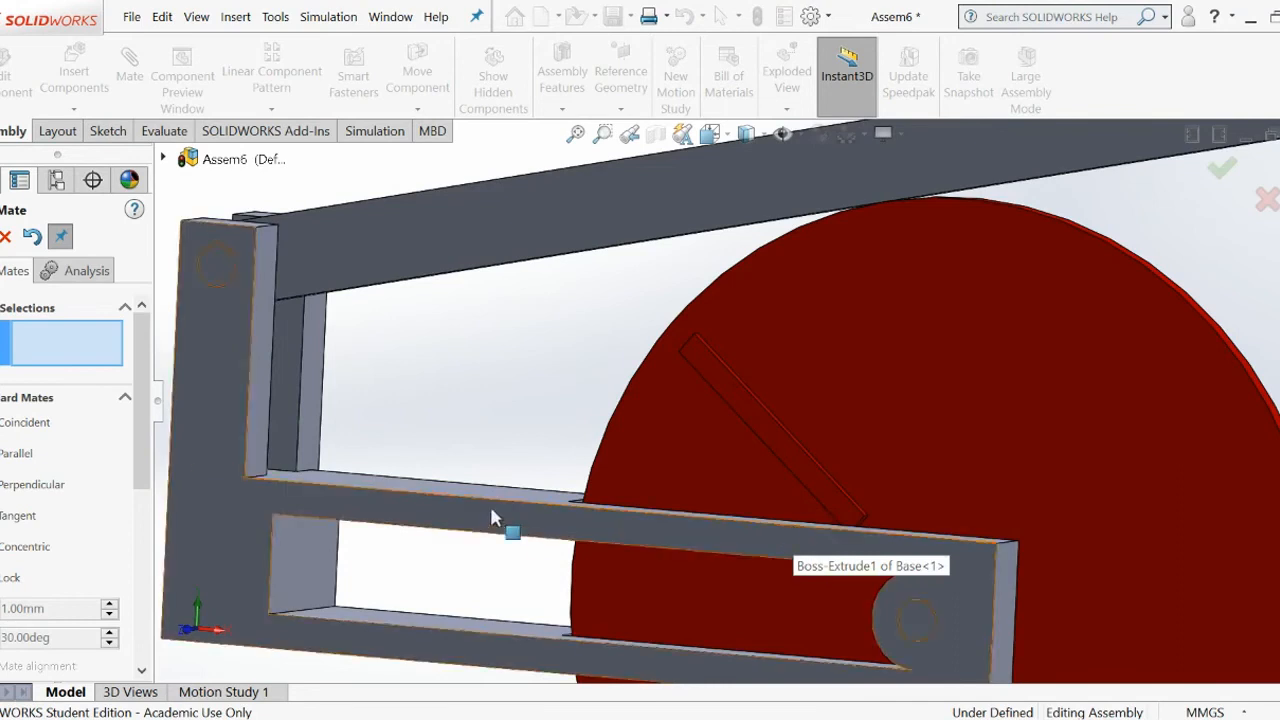
{"action": "middle_click_drag", "start_coordinate": [768, 457], "coordinate": [897, 446]}
{"action": "scroll", "coordinate": [700, 459], "scroll_direction": "down", "scroll_amount": 3}
{"action": "scroll", "coordinate": [710, 455], "scroll_direction": "down", "scroll_amount": 3}
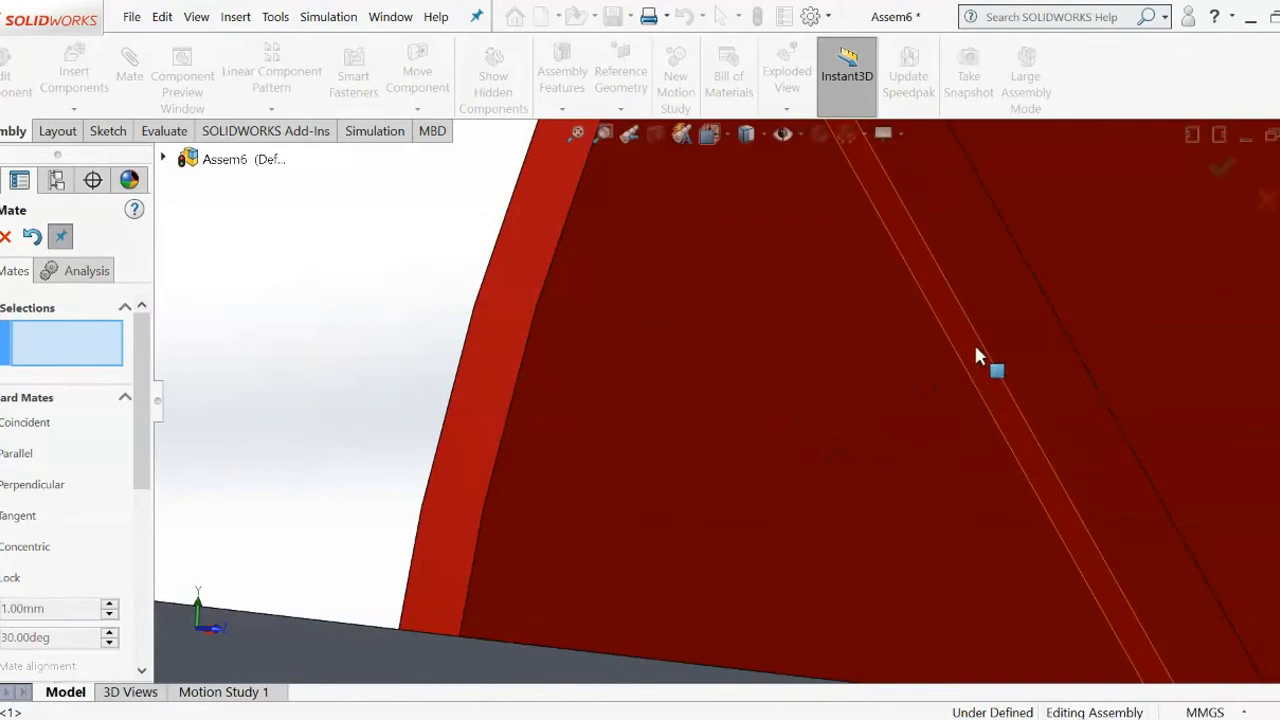
{"action": "scroll", "coordinate": [930, 400], "scroll_direction": "up", "scroll_amount": 3}
{"action": "middle_click_drag", "start_coordinate": [995, 388], "coordinate": [894, 480]}
{"action": "scroll", "coordinate": [880, 465], "scroll_direction": "up", "scroll_amount": 5}
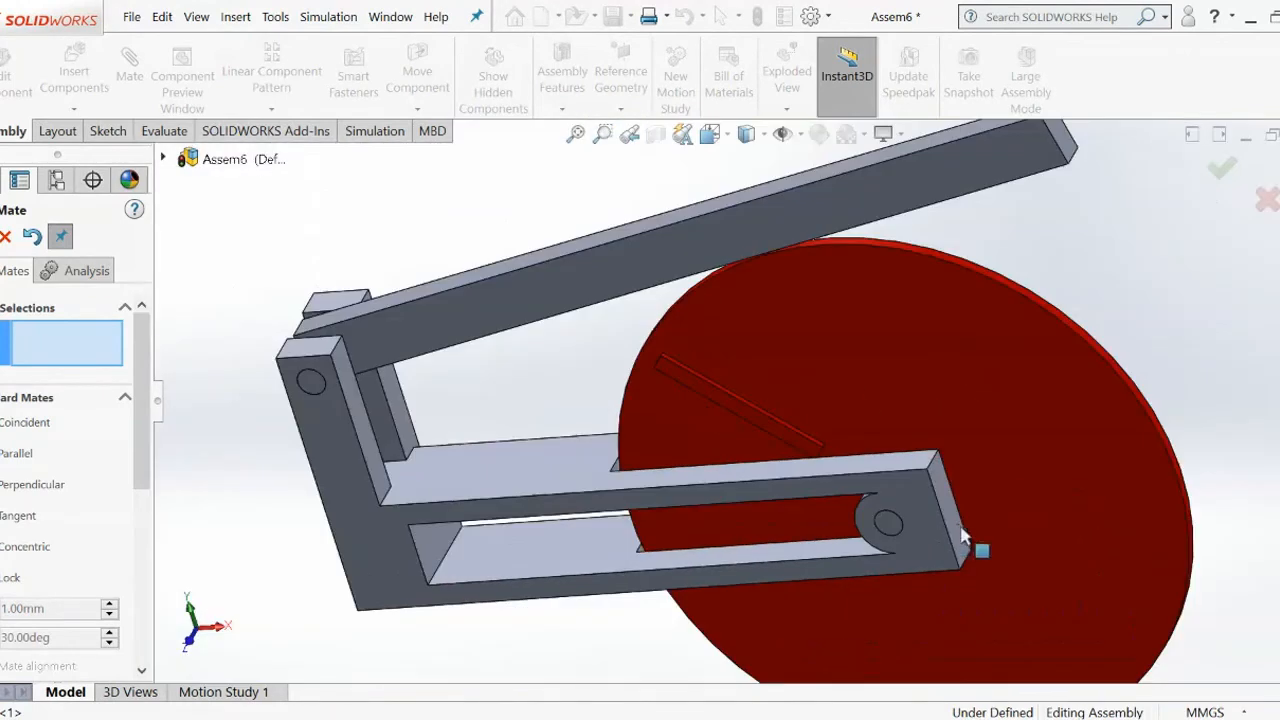
{"action": "middle_click_drag", "start_coordinate": [820, 455], "coordinate": [820, 600]}
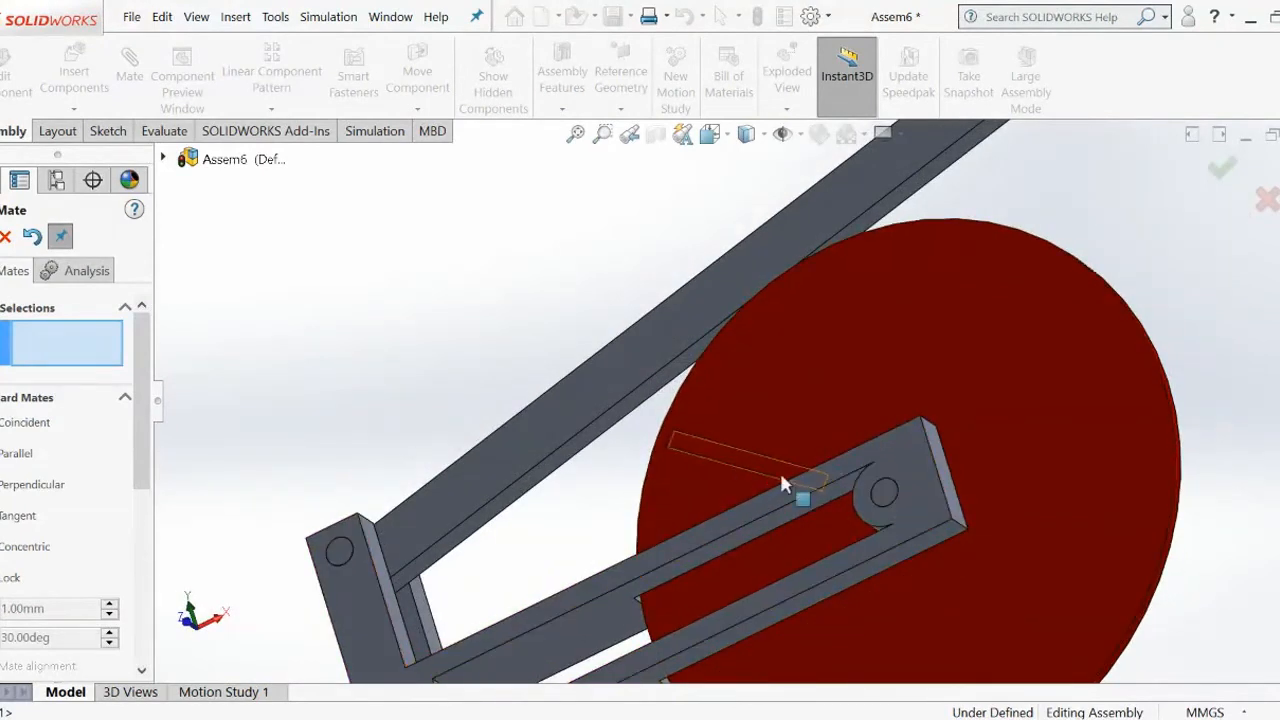
{"action": "left_click_drag", "start_coordinate": [867, 560], "coordinate": [752, 500]}
{"action": "middle_click_drag", "start_coordinate": [703, 500], "coordinate": [730, 541]}
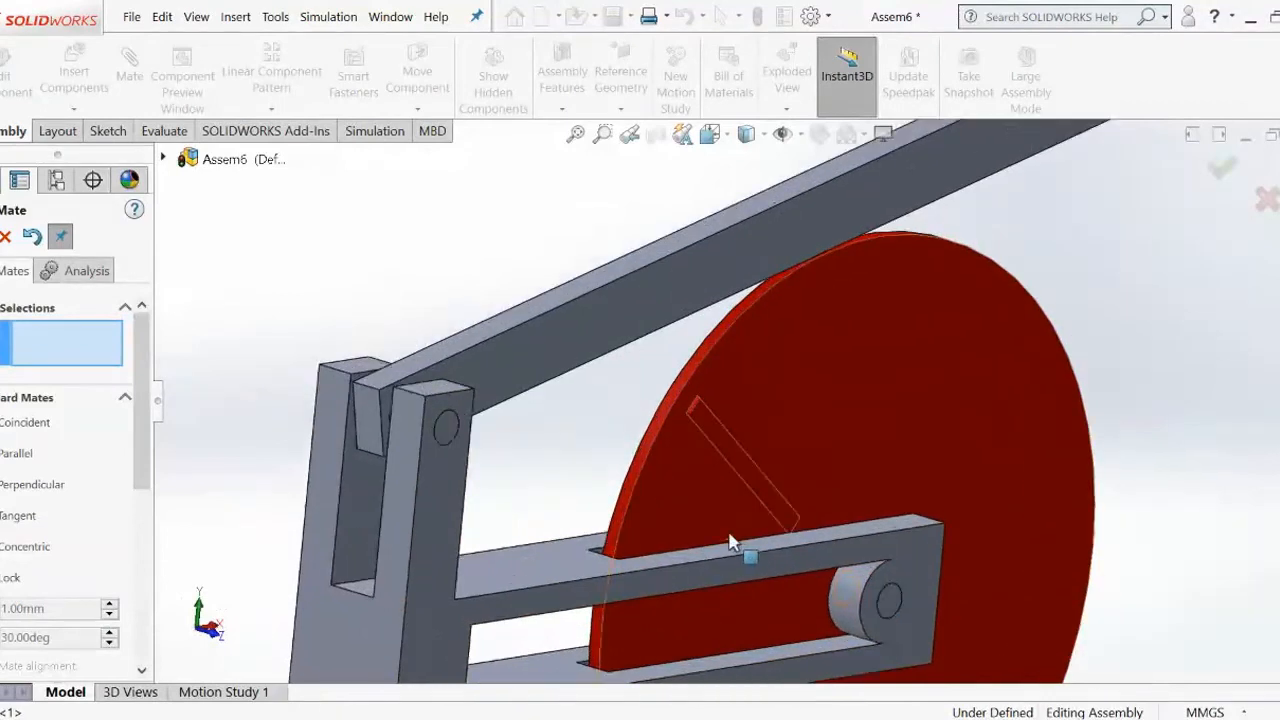
- Add a 30-degree angle mate between the long narrow side face of the wheel's raised strip and the upper face of the base's arm
{"action": "scroll", "coordinate": [730, 541], "scroll_direction": "down", "scroll_amount": 3}
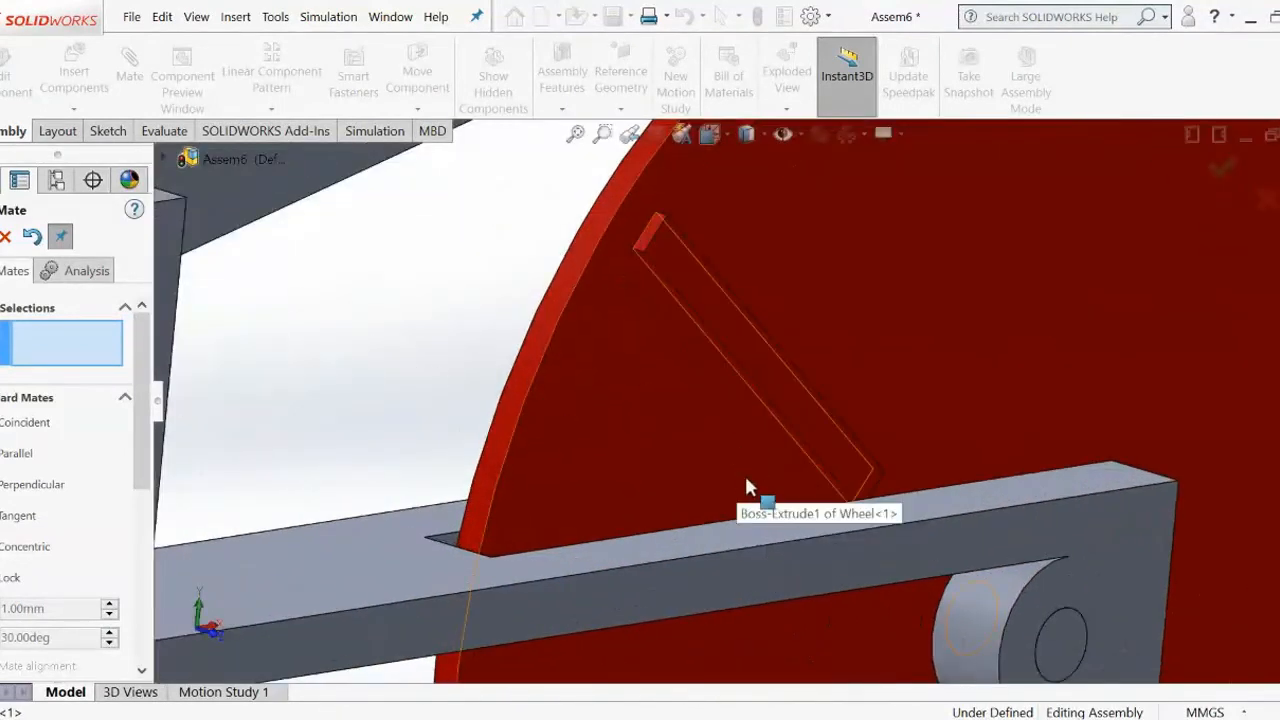
{"action": "scroll", "coordinate": [704, 447], "scroll_direction": "down", "scroll_amount": 2}
{"action": "scroll", "coordinate": [684, 497], "scroll_direction": "up", "scroll_amount": 1}
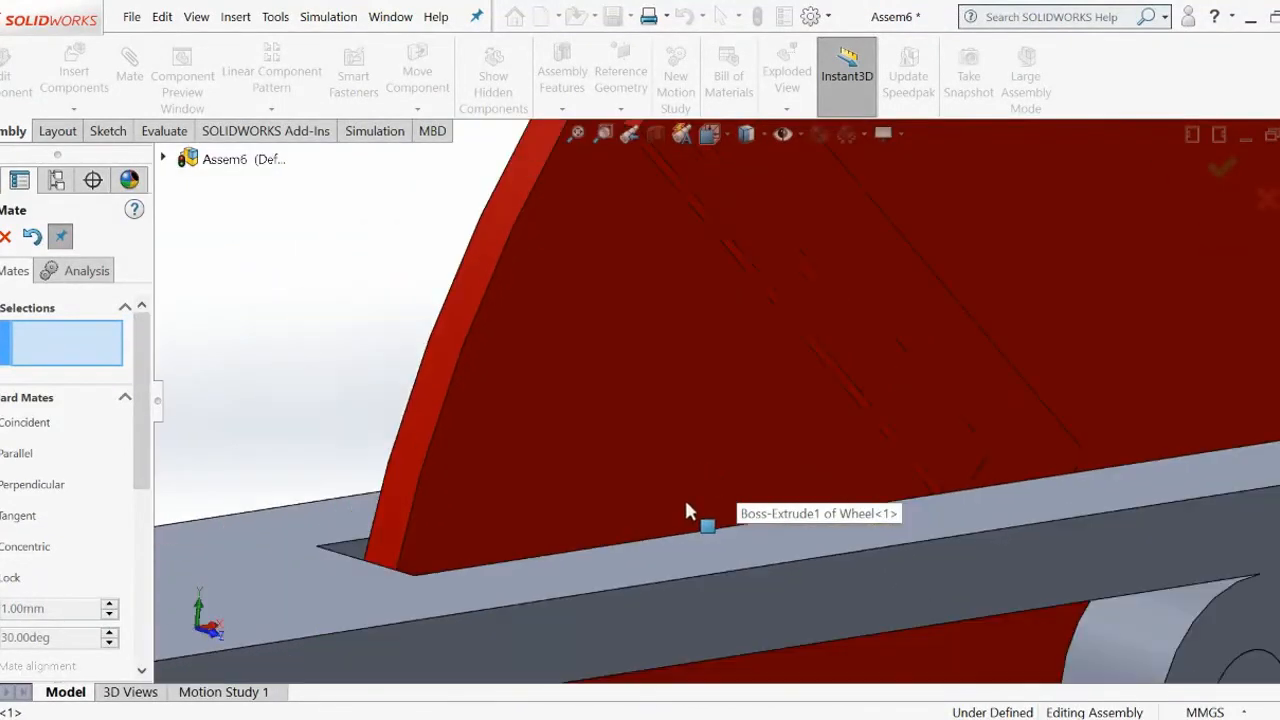
{"action": "left_click", "coordinate": [855, 399]}
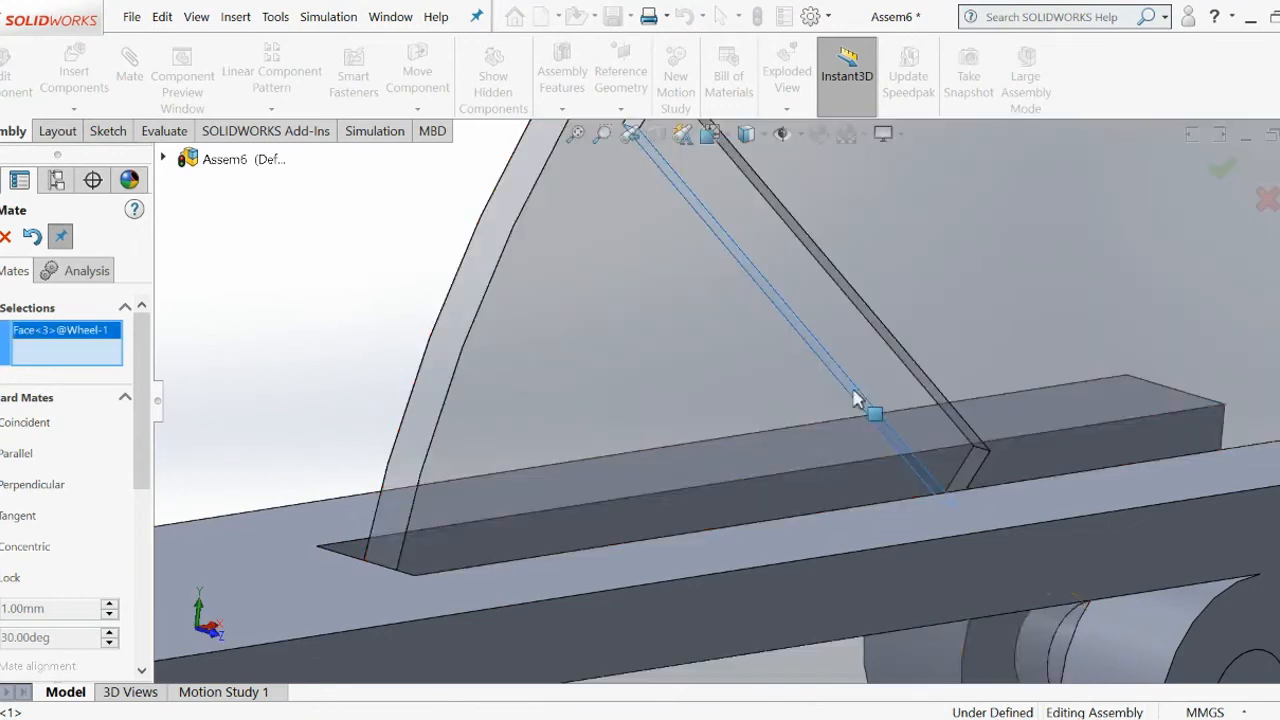
{"action": "left_click", "coordinate": [740, 553]}
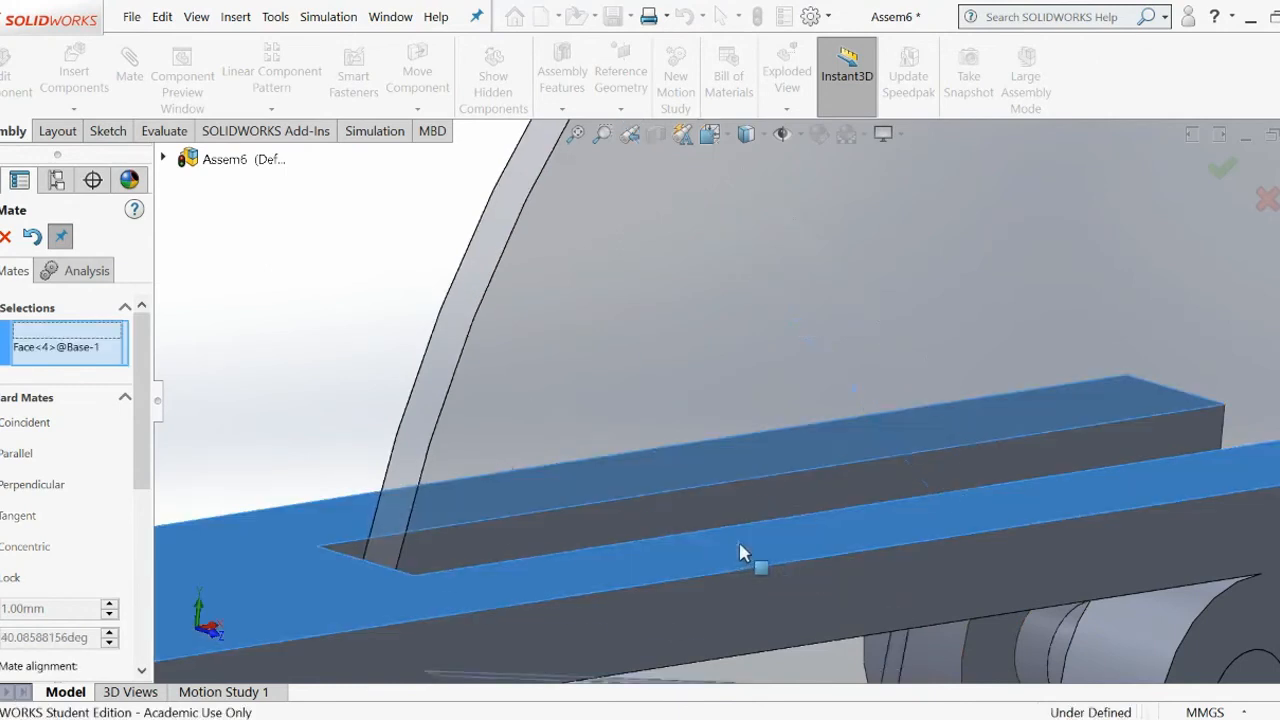
{"action": "scroll", "coordinate": [852, 634], "scroll_direction": "up", "scroll_amount": 4}
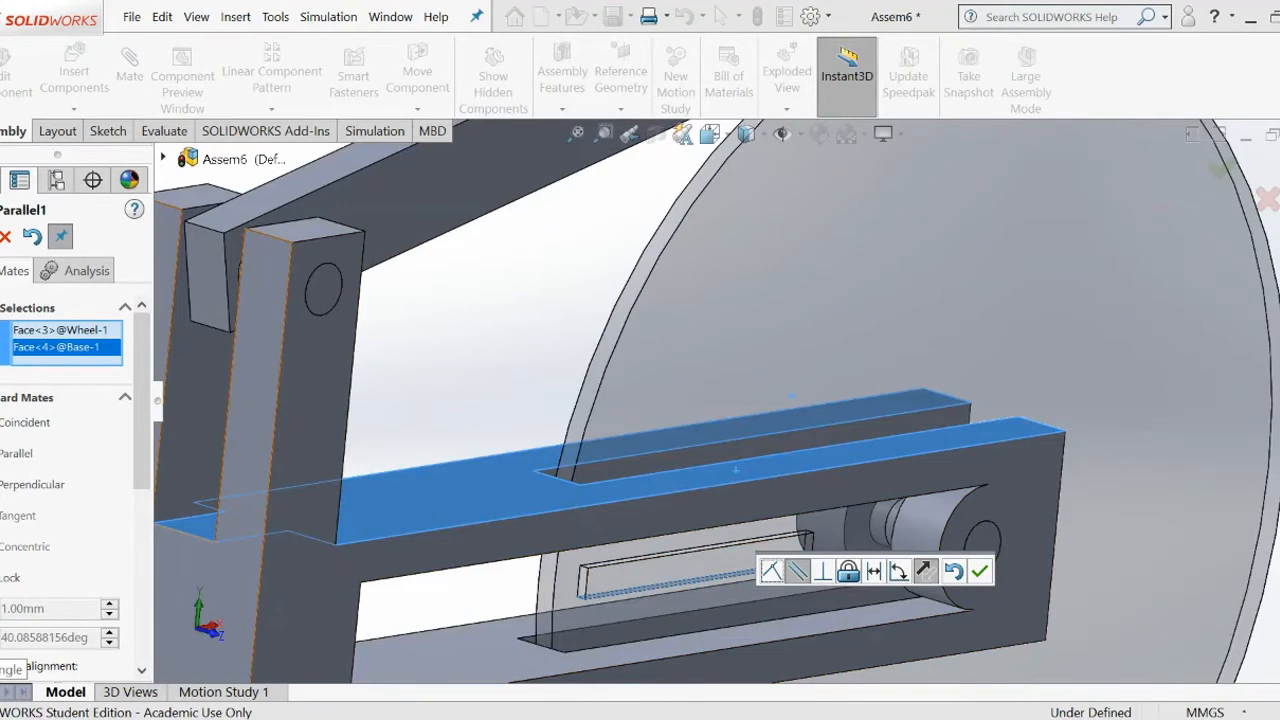
{"action": "left_click", "coordinate": [10, 668]}
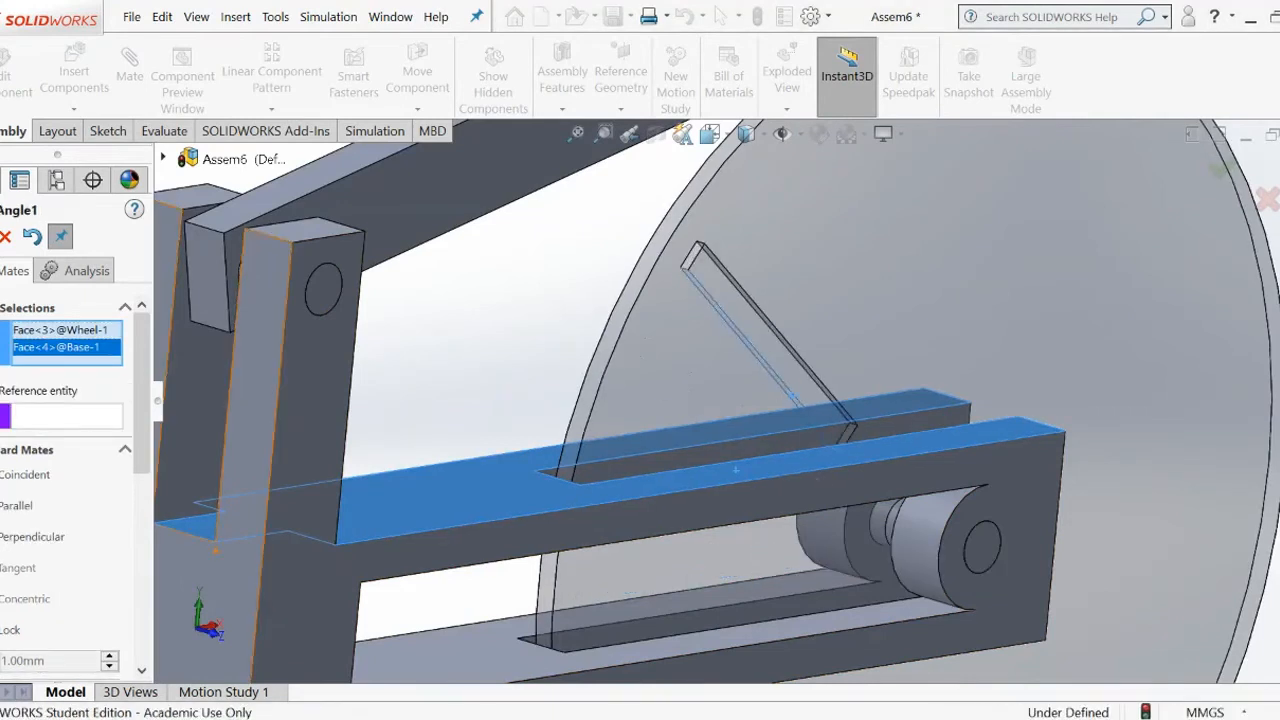
{"action": "scroll", "coordinate": [27, 640], "scroll_direction": "up", "scroll_amount": 3}
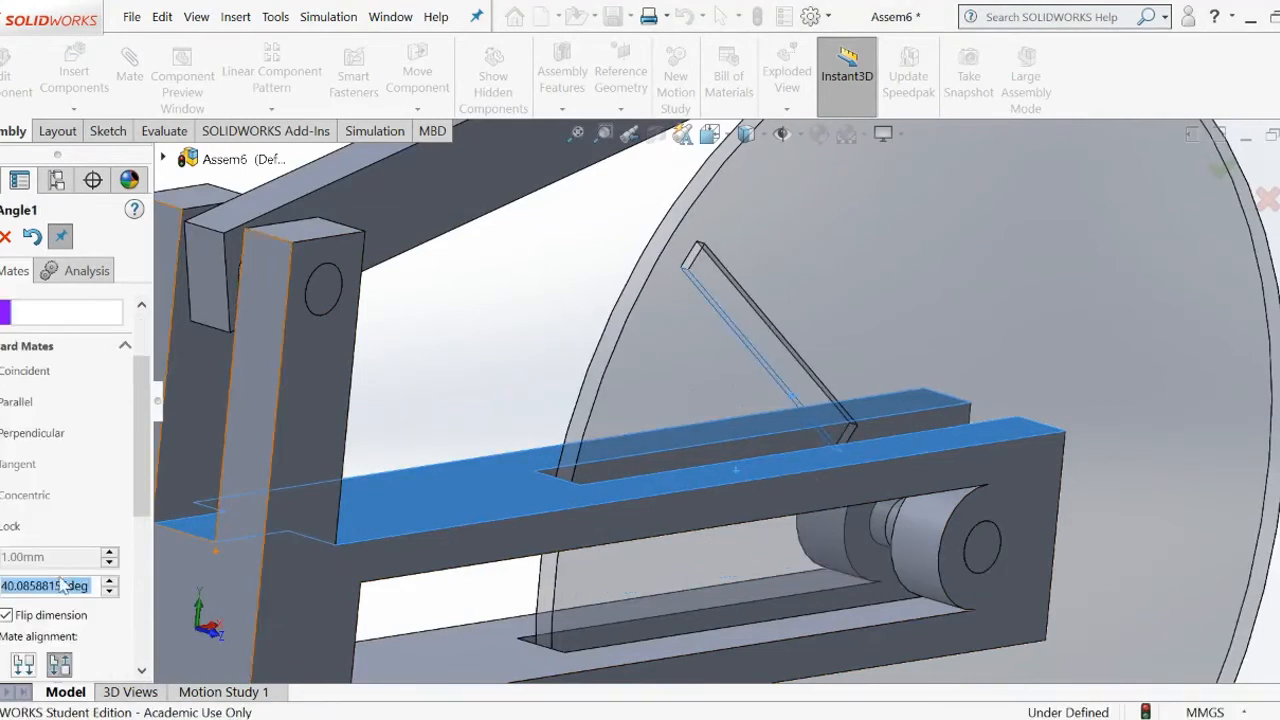
{"action": "type", "text": "30"}
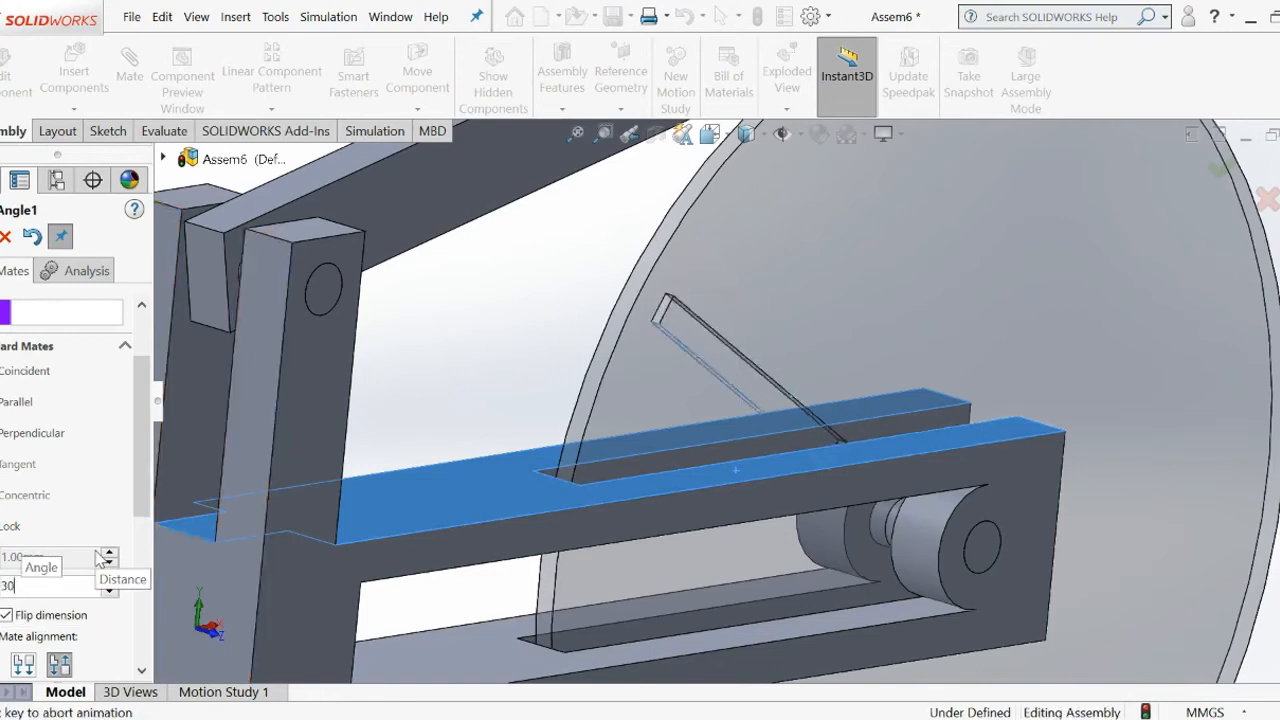
{"action": "key", "text": "Return"}
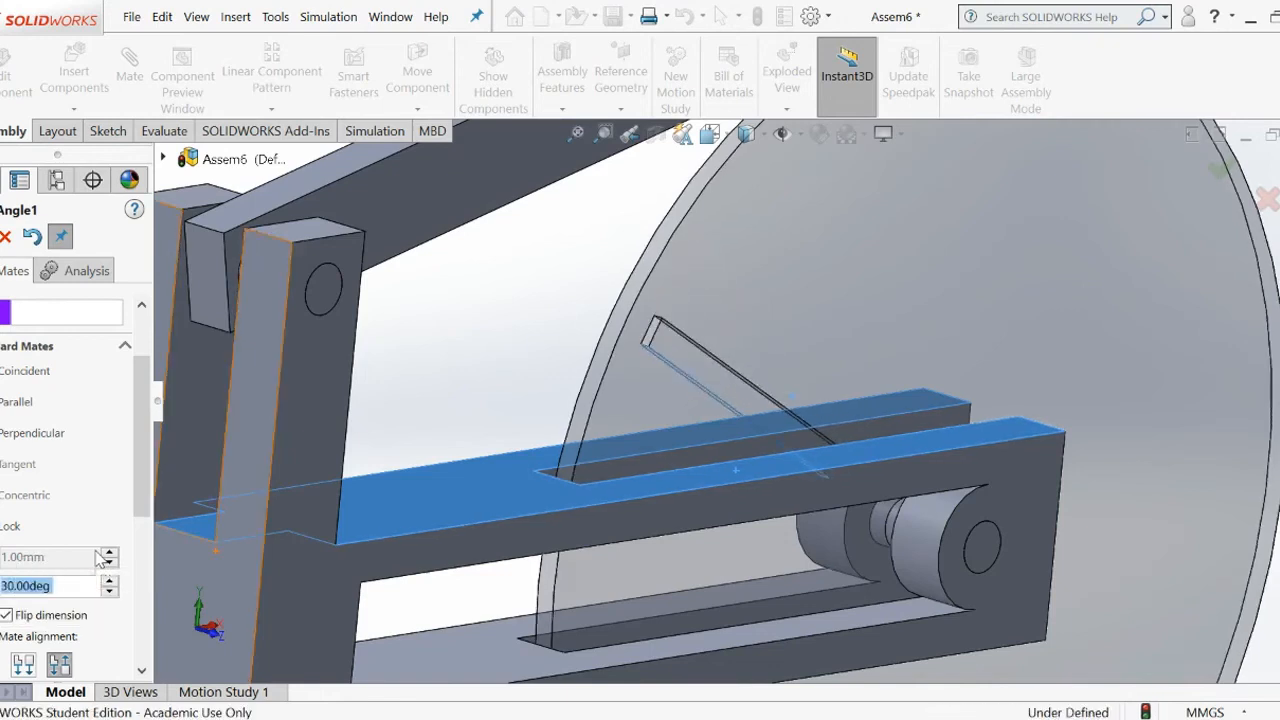
{"action": "left_click", "coordinate": [0, 236]}
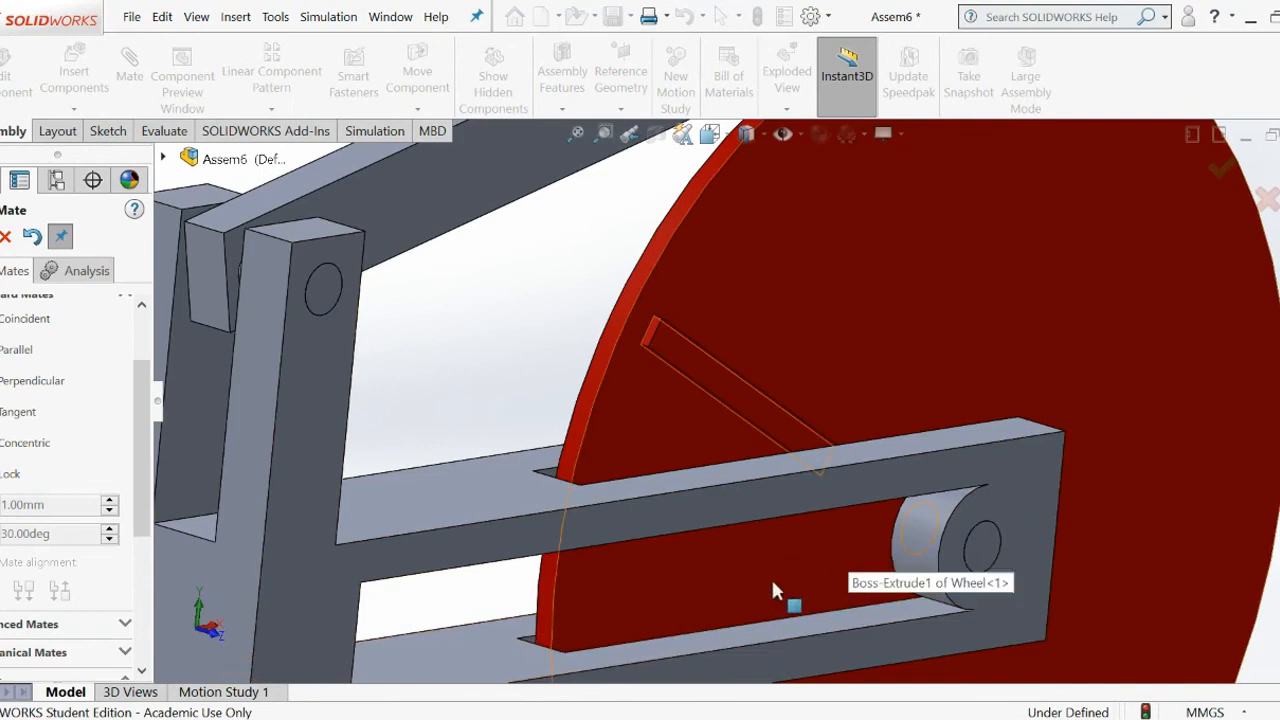
- Finish mating and try to move the rod and wheel to check whether they are fully constrained
{"action": "scroll", "coordinate": [771, 580], "scroll_direction": "up", "scroll_amount": 4}
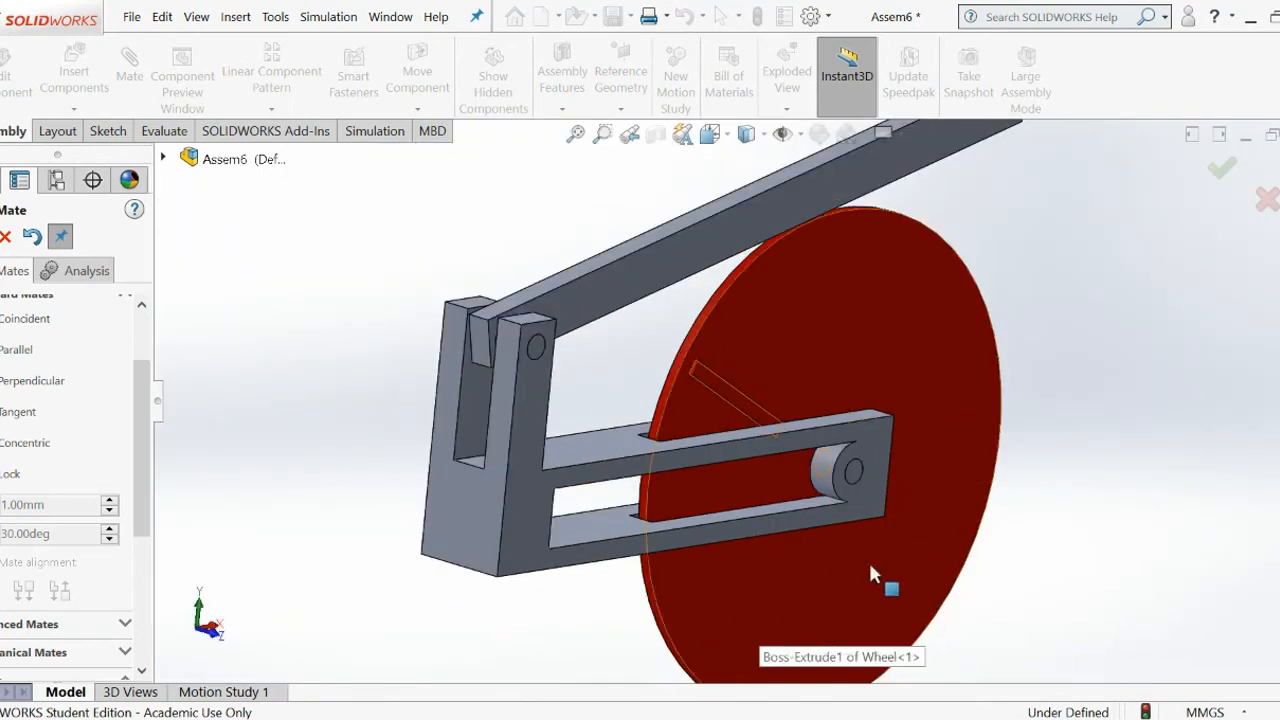
{"action": "left_click_drag", "start_coordinate": [803, 603], "coordinate": [690, 597]}
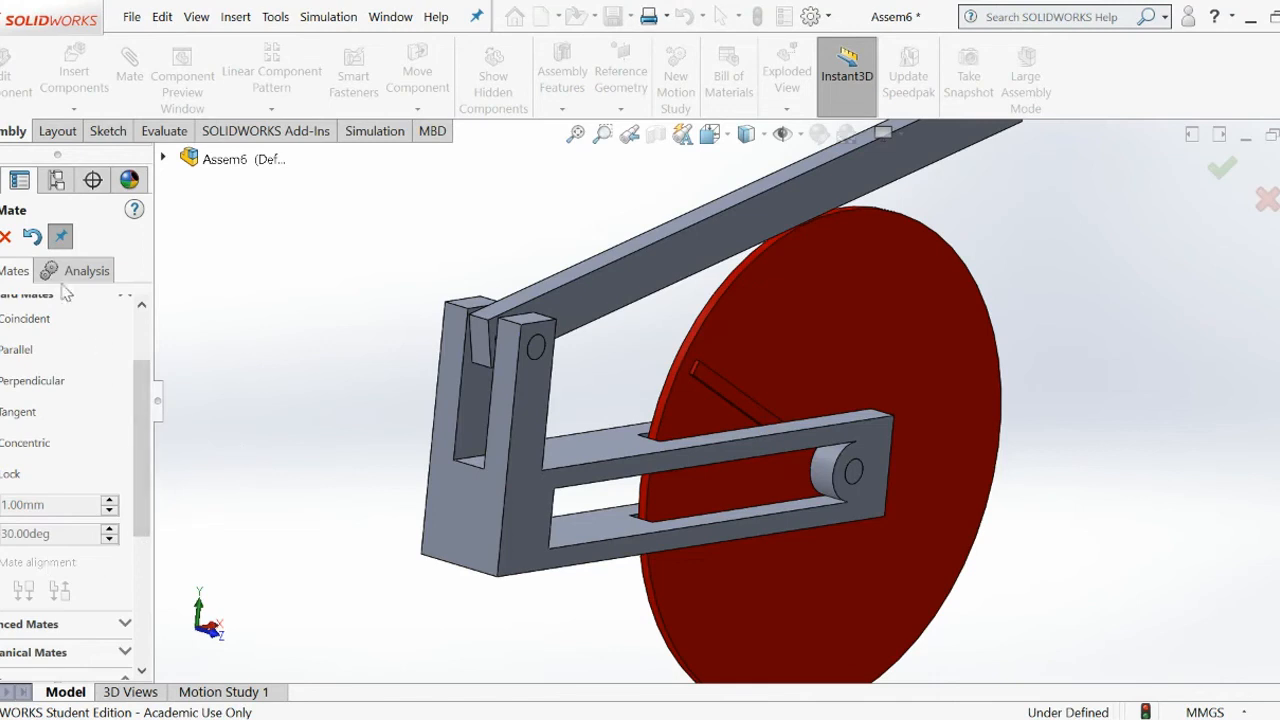
{"action": "scroll", "coordinate": [988, 350], "scroll_direction": "up", "scroll_amount": 2}
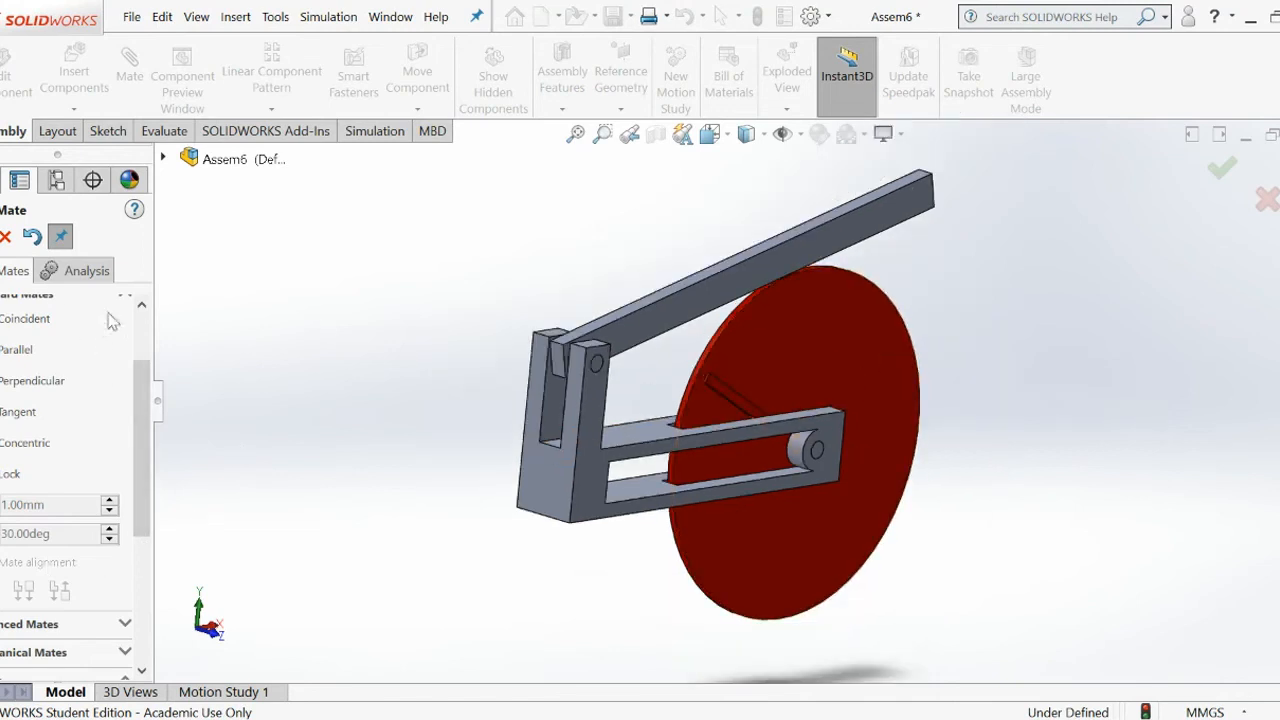
{"action": "left_click", "coordinate": [4, 237]}
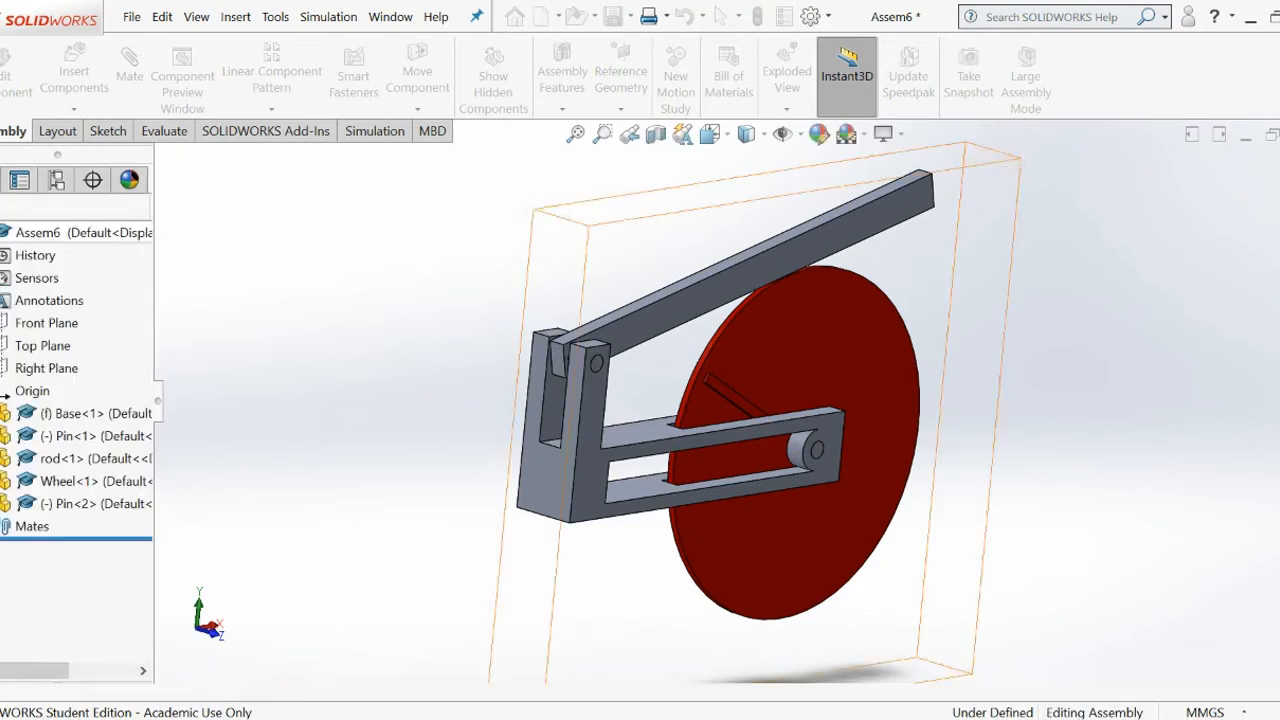
{"action": "left_click_drag", "start_coordinate": [698, 306], "coordinate": [686, 334]}
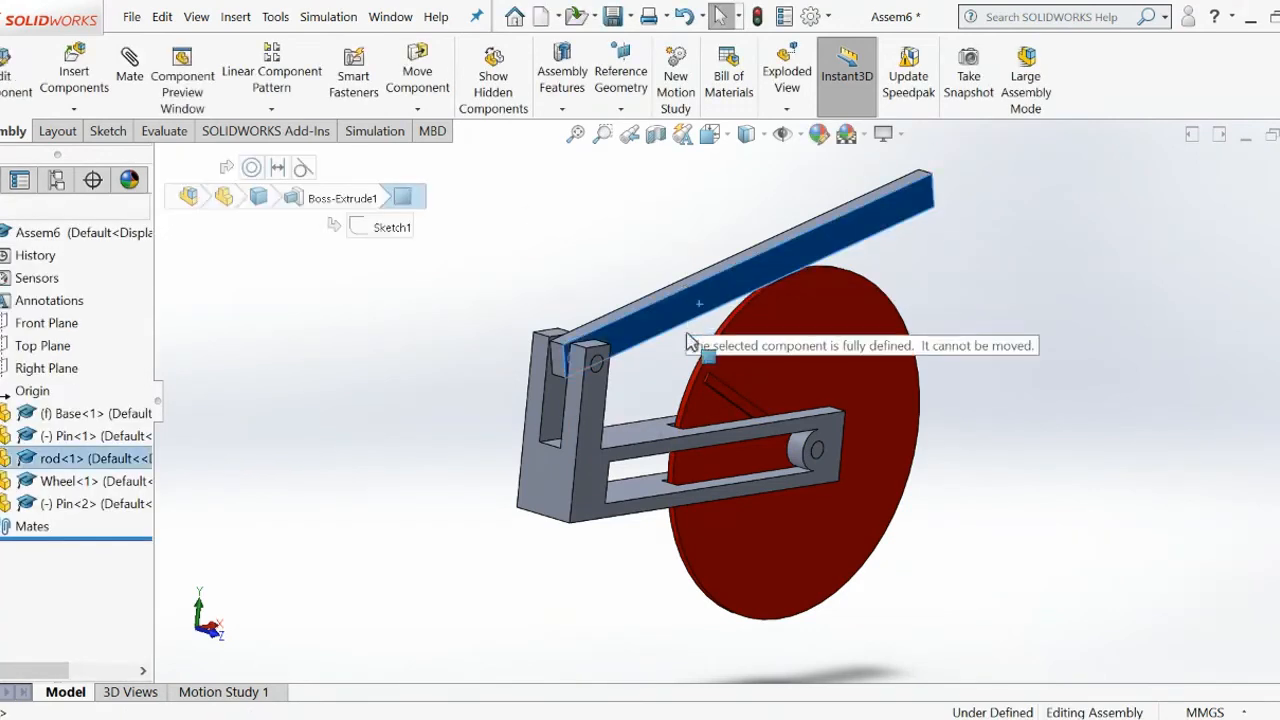
{"action": "left_click", "coordinate": [1137, 270]}
{"action": "left_click_drag", "start_coordinate": [814, 334], "coordinate": [843, 321]}
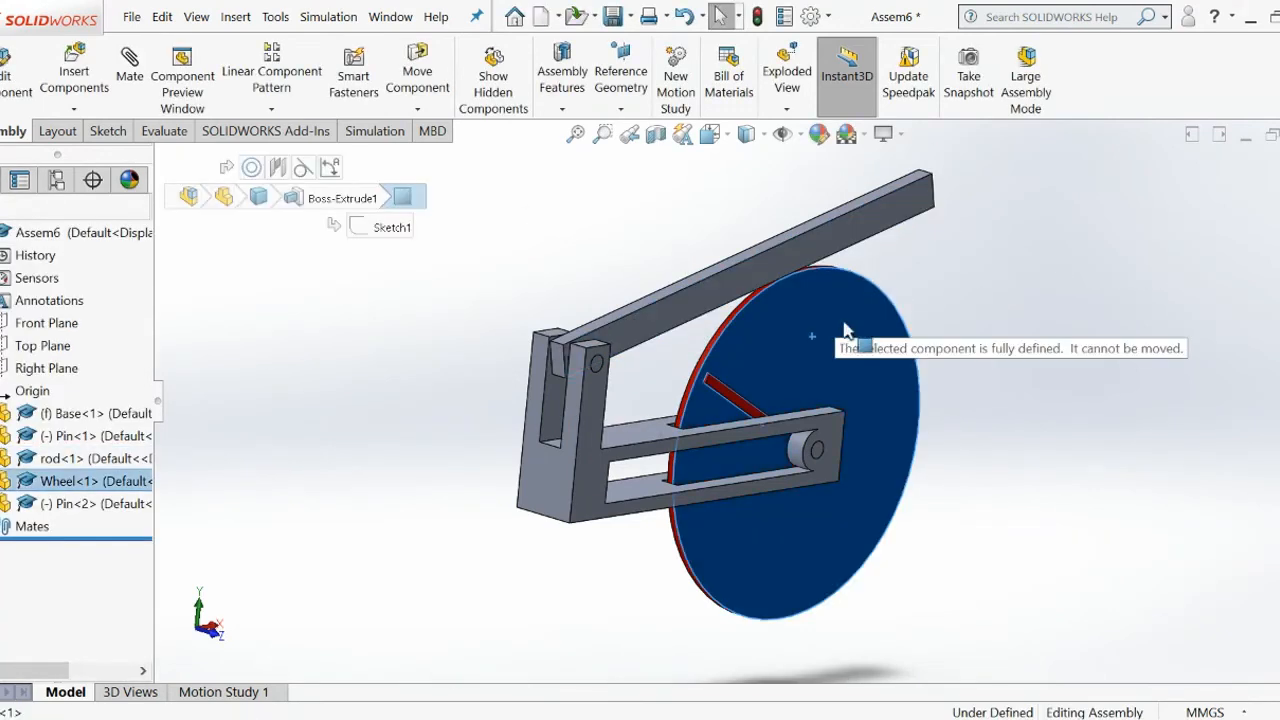
{"action": "left_click", "coordinate": [1069, 291]}
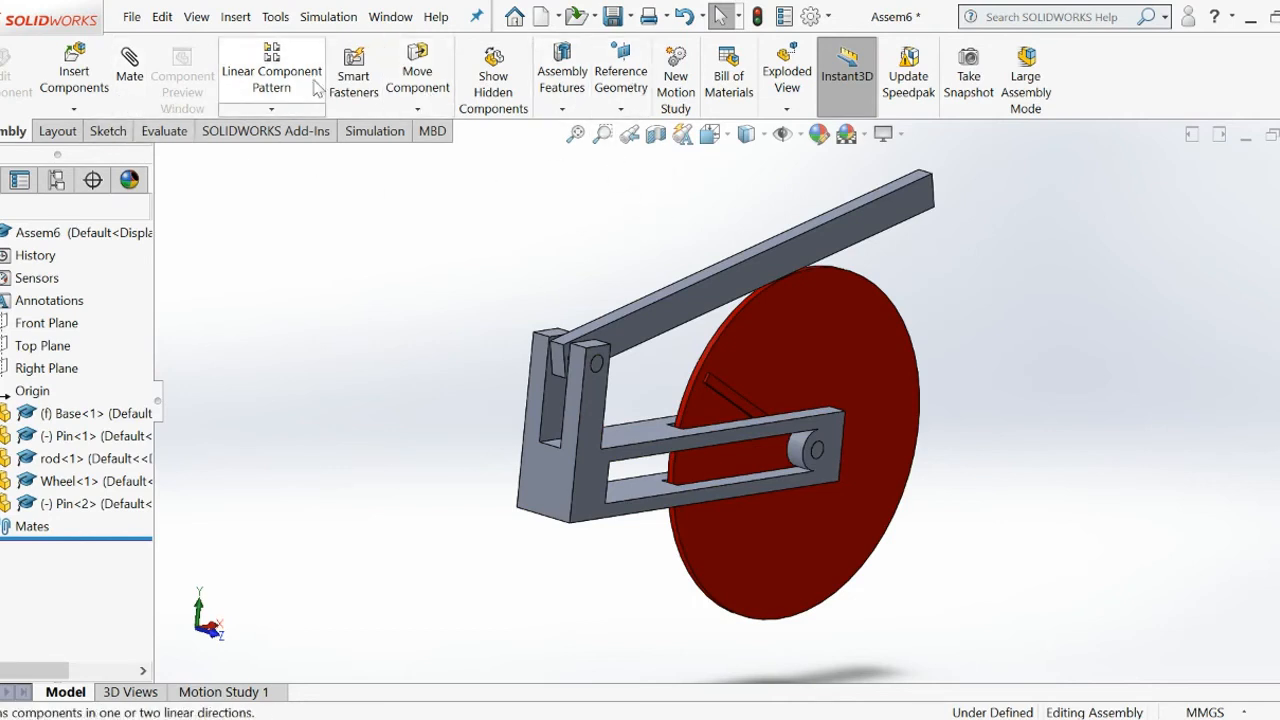
- Evaluate the mass properties of the whole assembly, including its center of mass, relative to the default coordinate system
{"action": "left_click", "coordinate": [172, 137]}
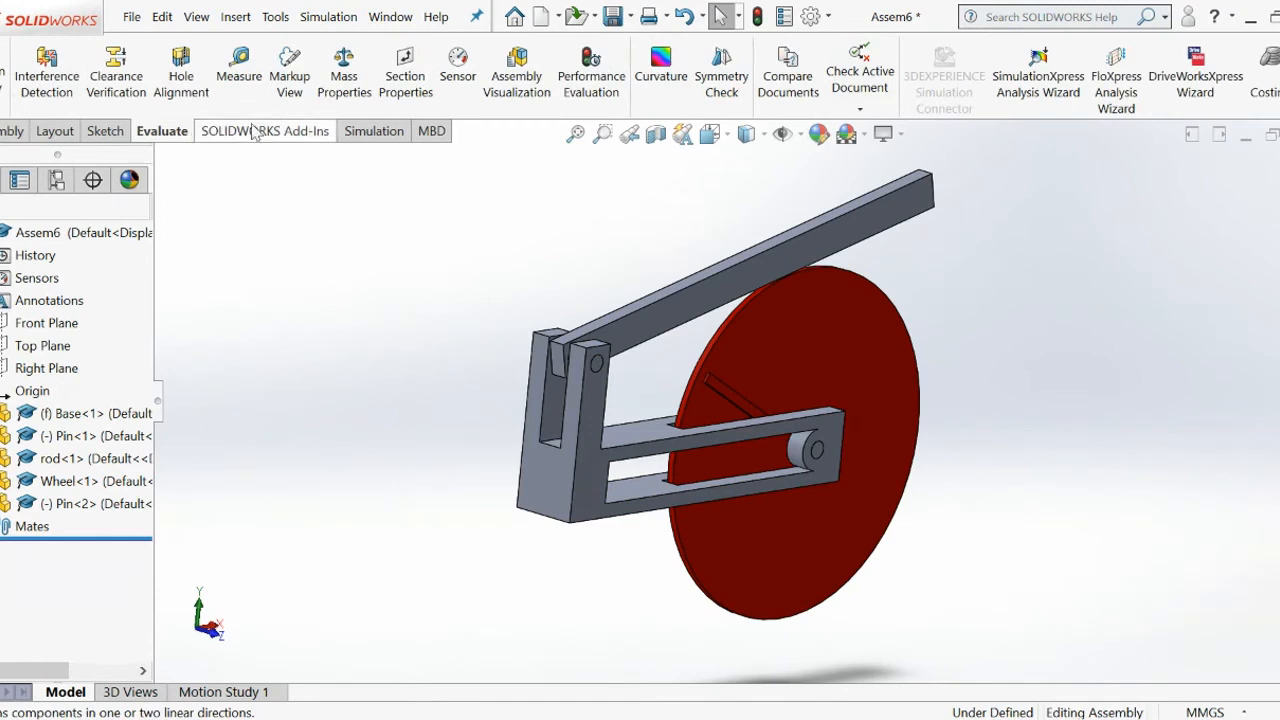
{"action": "left_click", "coordinate": [350, 80]}
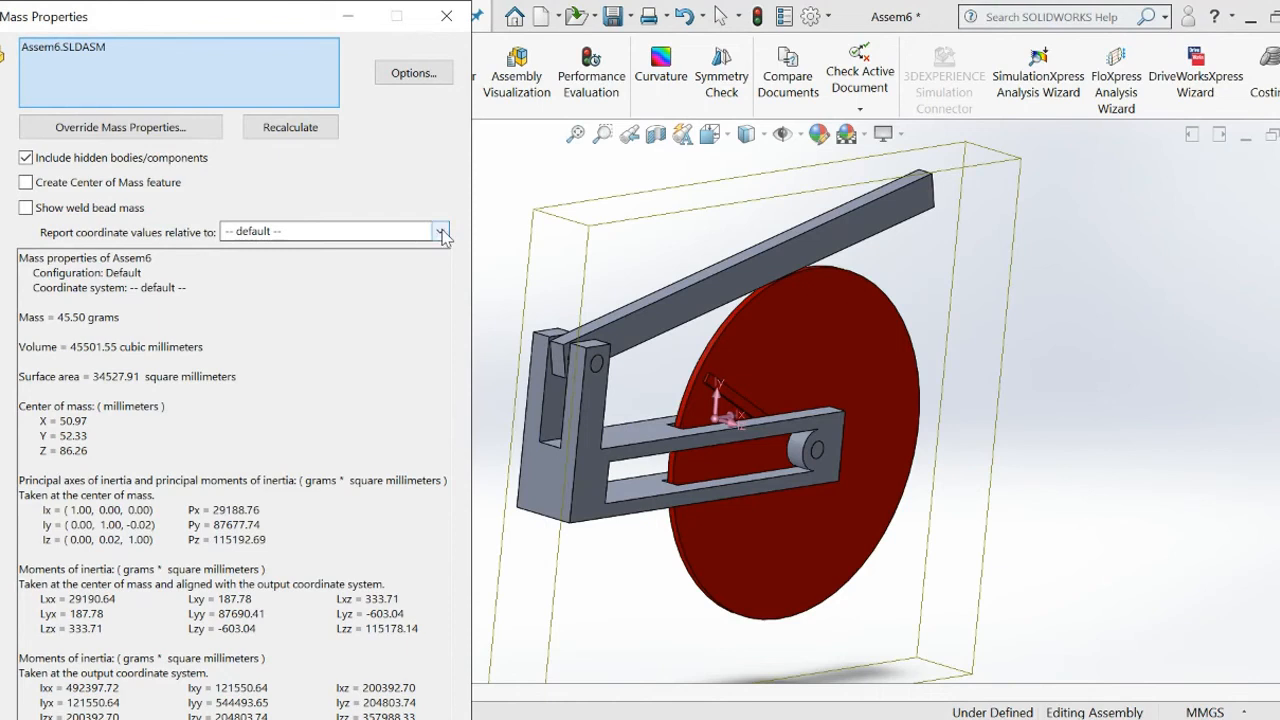
{"action": "left_click", "coordinate": [1081, 341]}
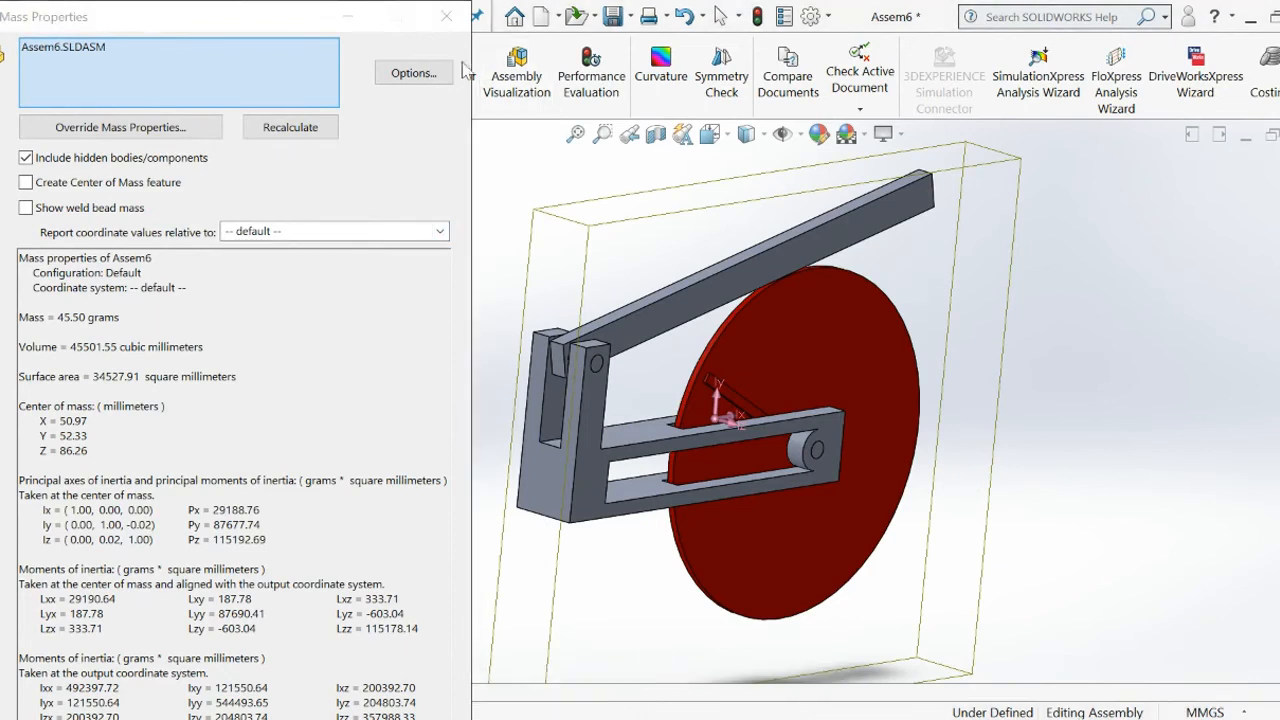
{"action": "left_click", "coordinate": [445, 18]}
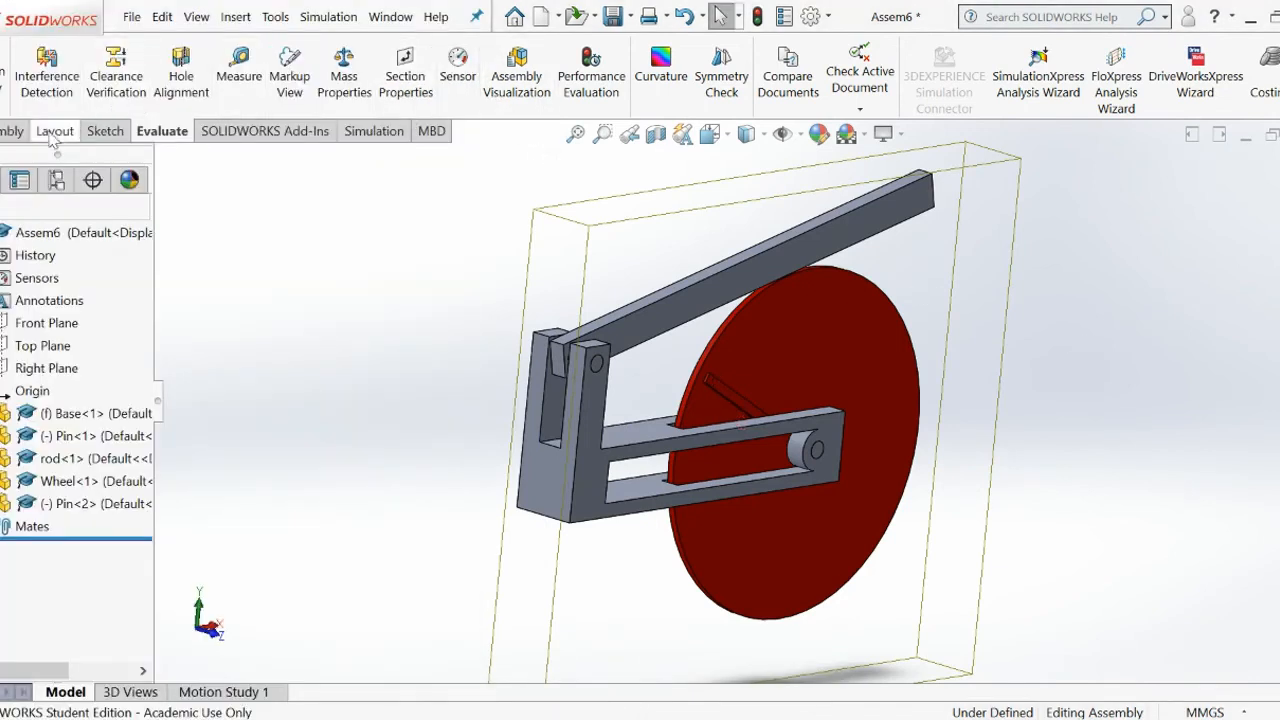
- Start a reference coordinate system with its origin at the midpoint of the short lower edge on the base's end face
{"action": "left_click", "coordinate": [8, 133]}
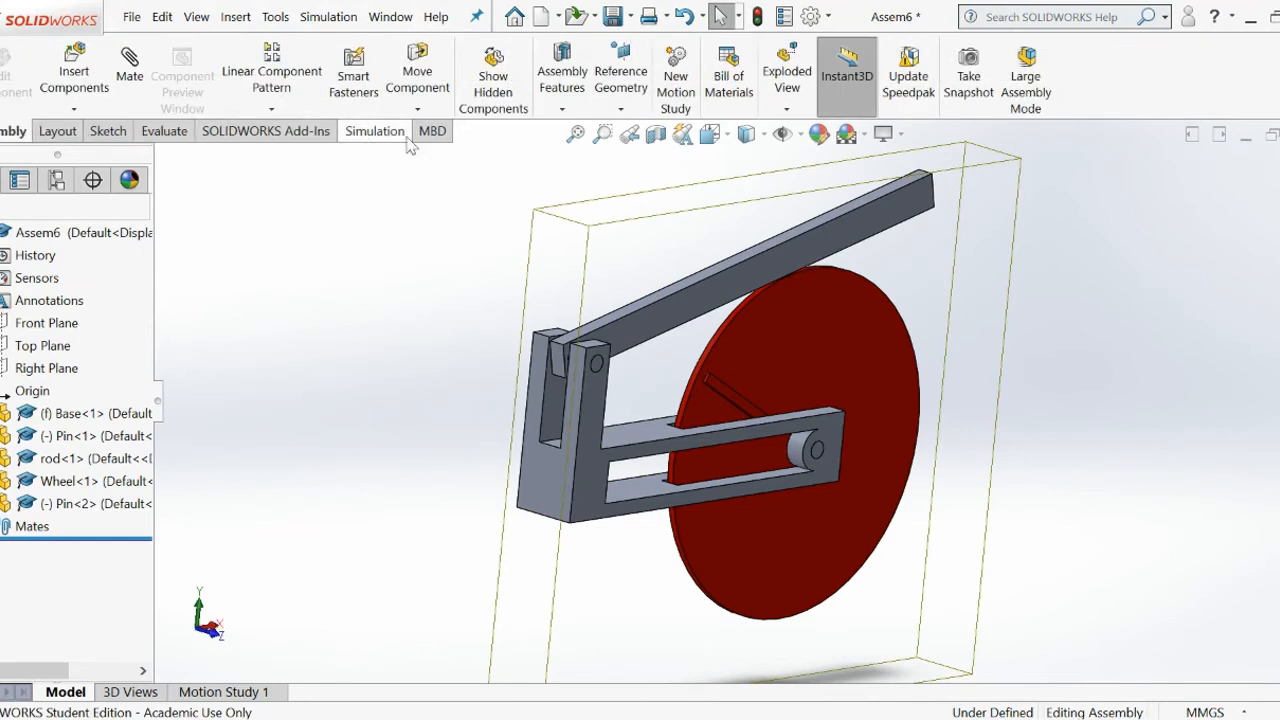
{"action": "left_click", "coordinate": [630, 95]}
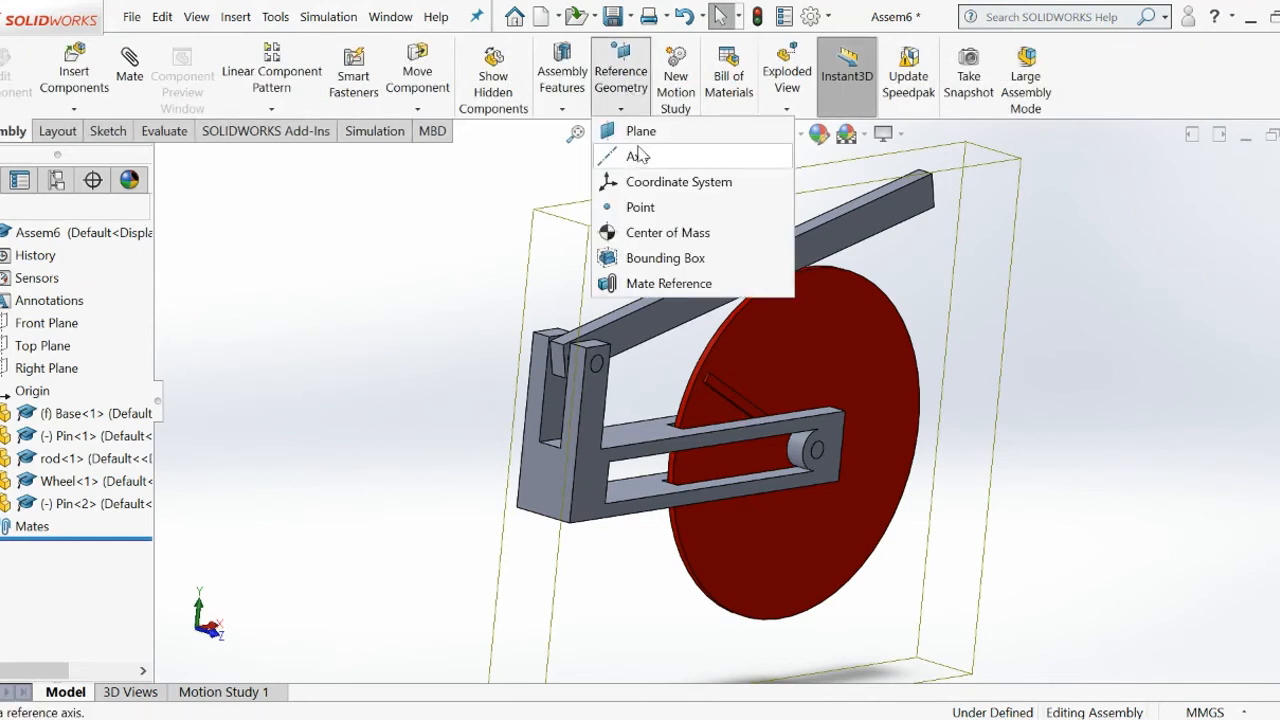
{"action": "left_click", "coordinate": [655, 188]}
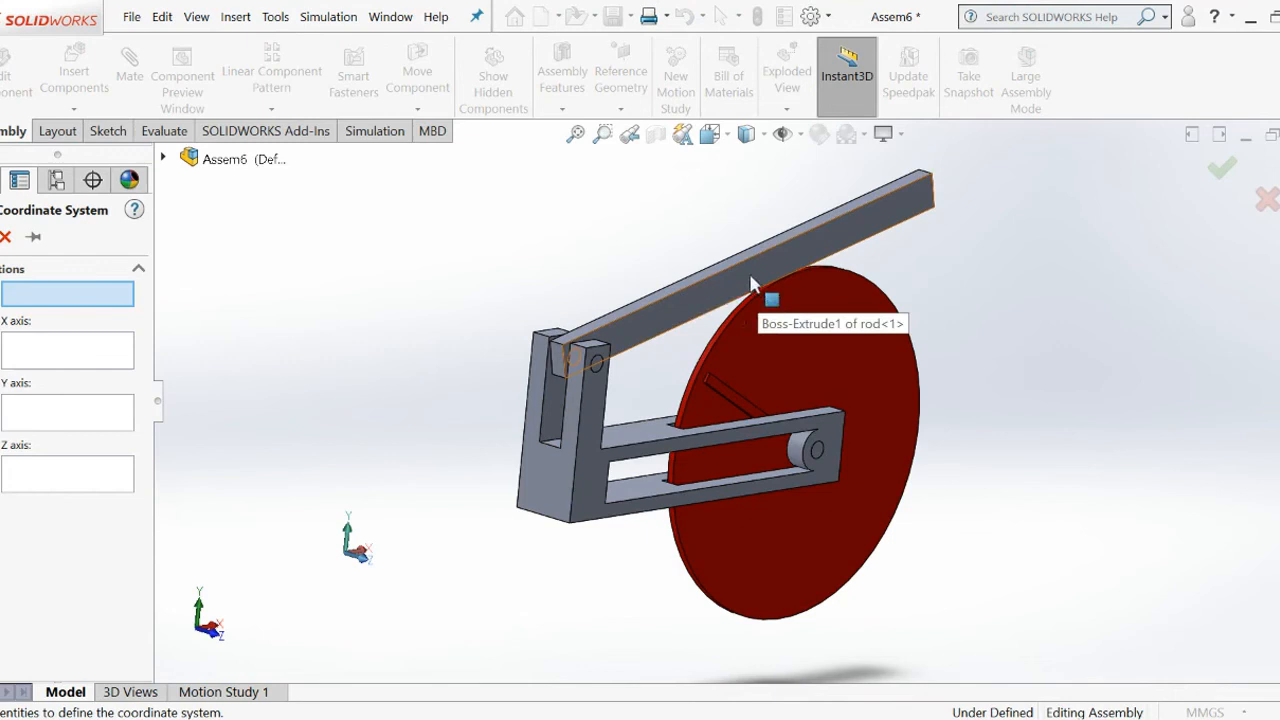
{"action": "left_click", "coordinate": [545, 520]}
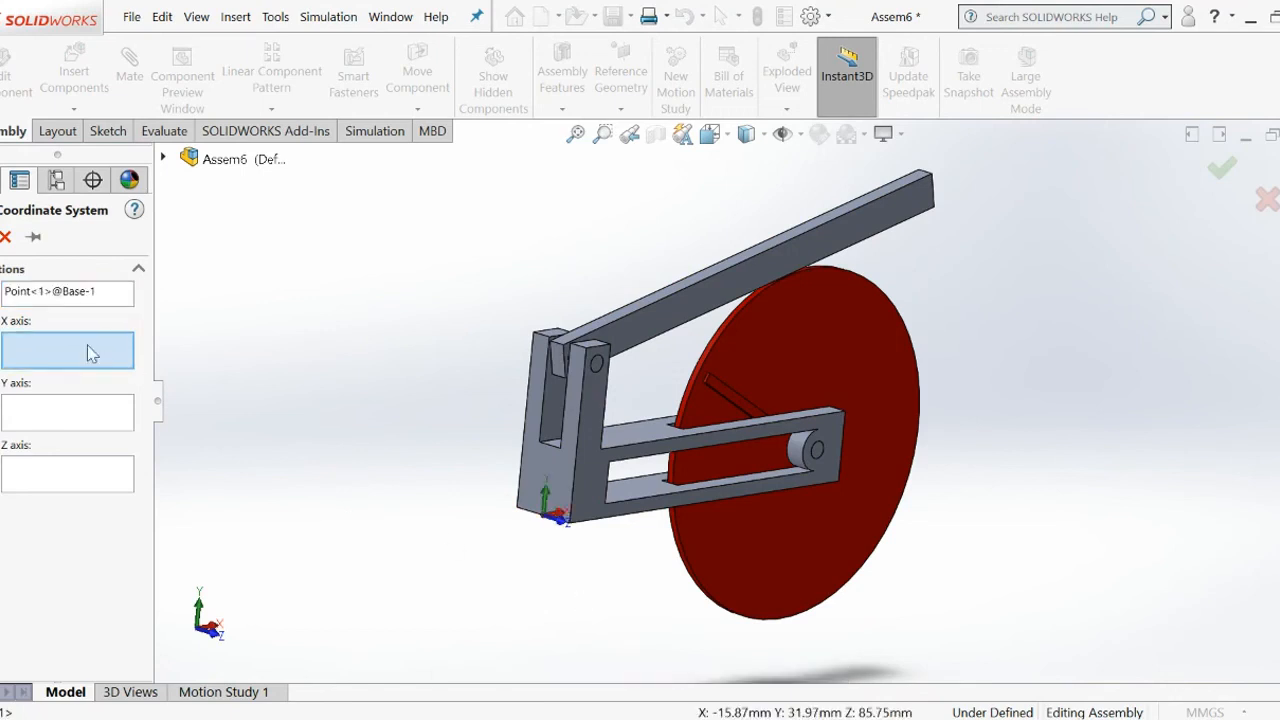
- Align the coordinate system's X axis with the base's long lower edge, Y with its short lower edge and Z with its vertical corner edge
{"action": "scroll", "coordinate": [657, 510], "scroll_direction": "down", "scroll_amount": 3}
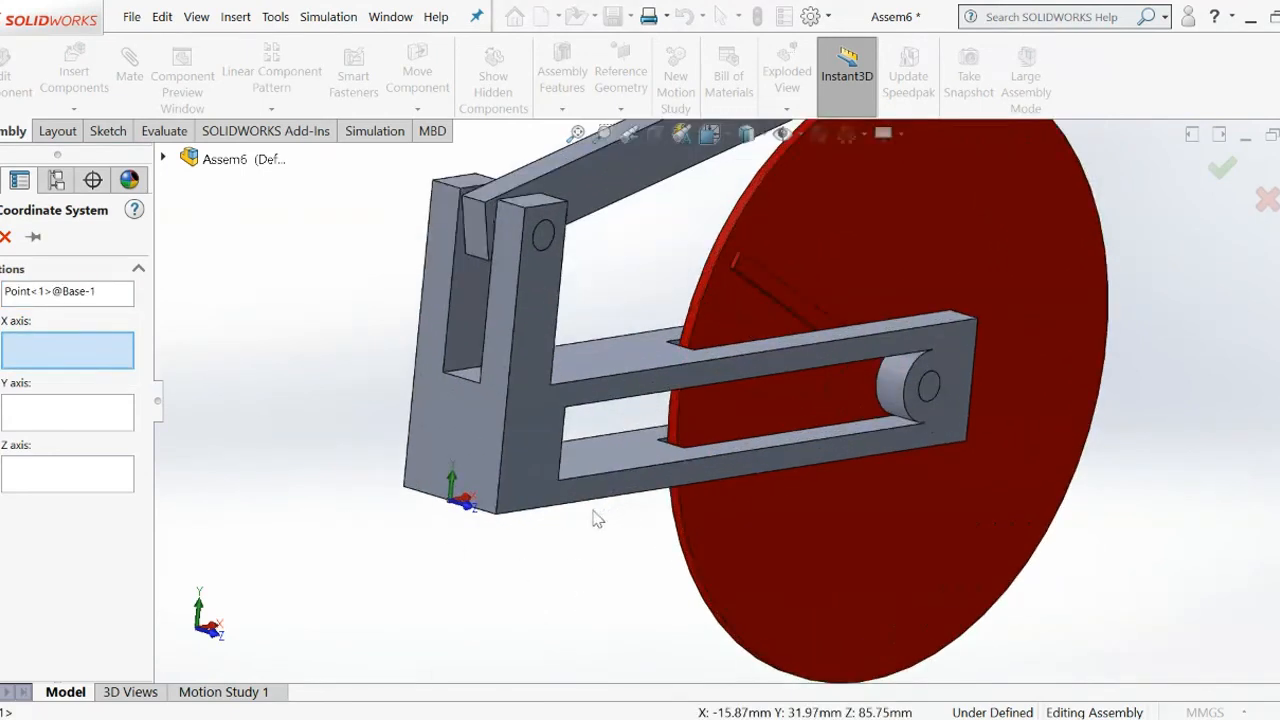
{"action": "scroll", "coordinate": [586, 543], "scroll_direction": "down", "scroll_amount": 3}
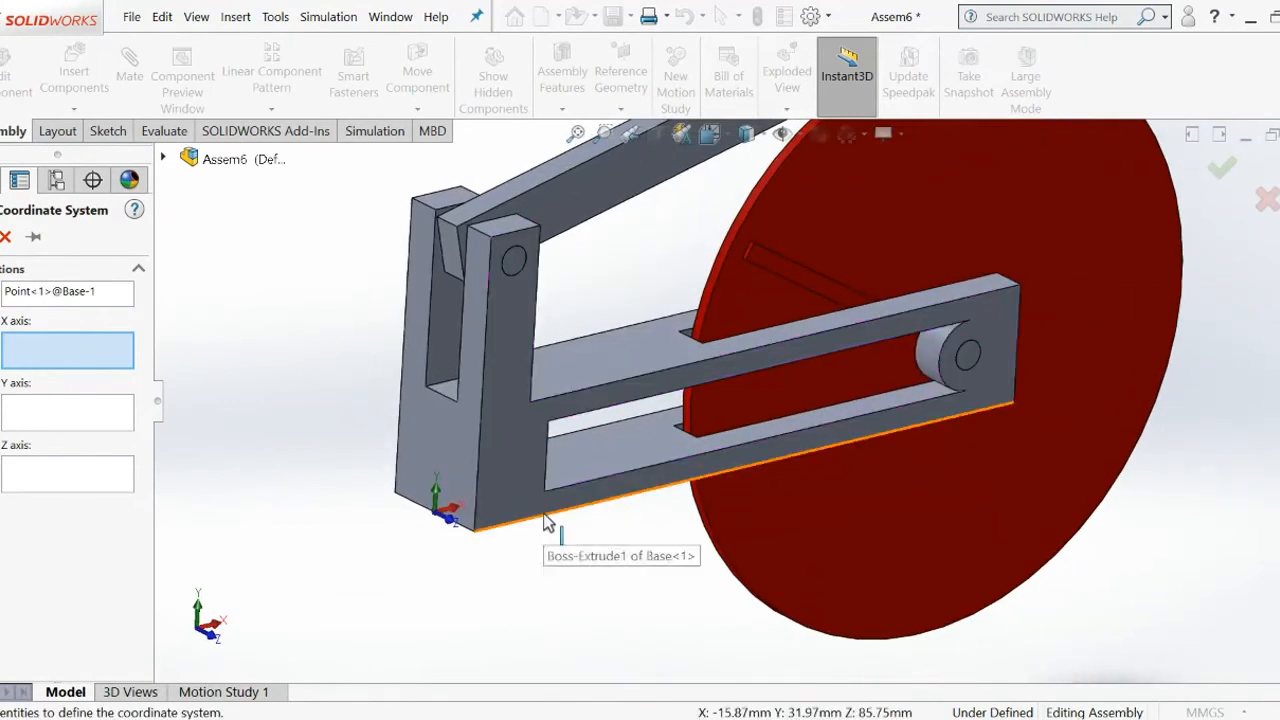
{"action": "left_click", "coordinate": [548, 521]}
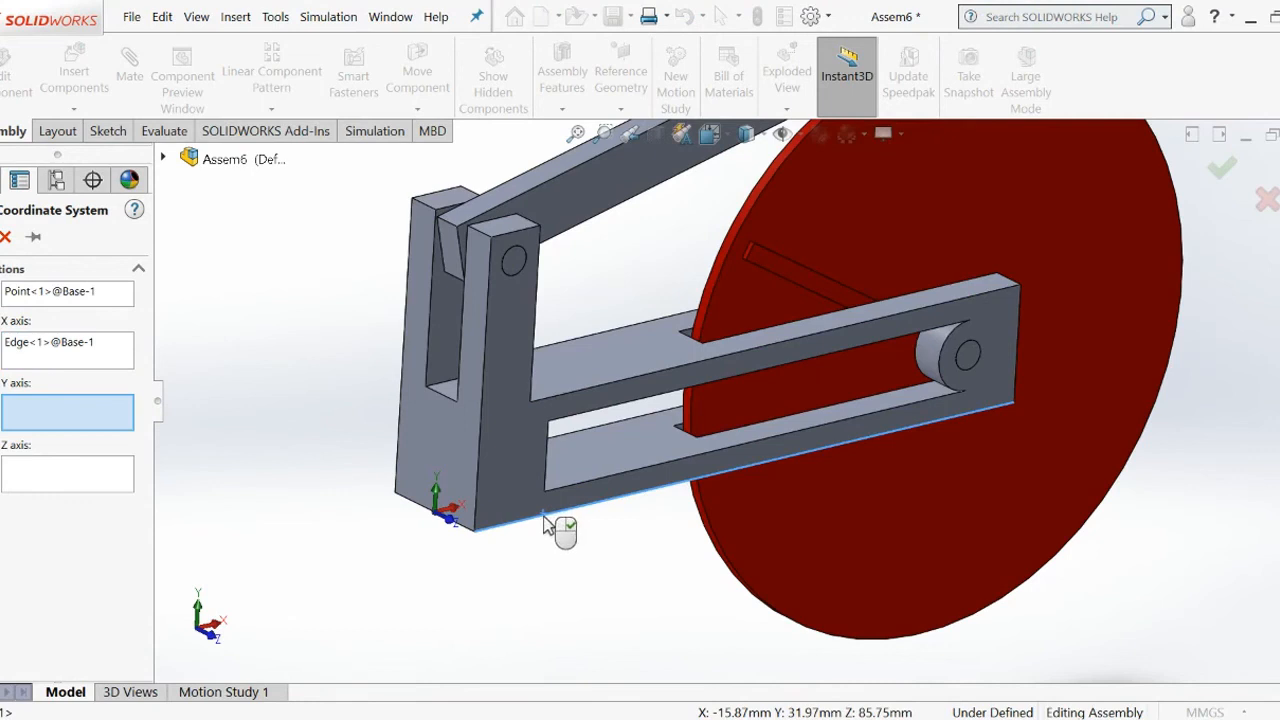
{"action": "left_click", "coordinate": [415, 508]}
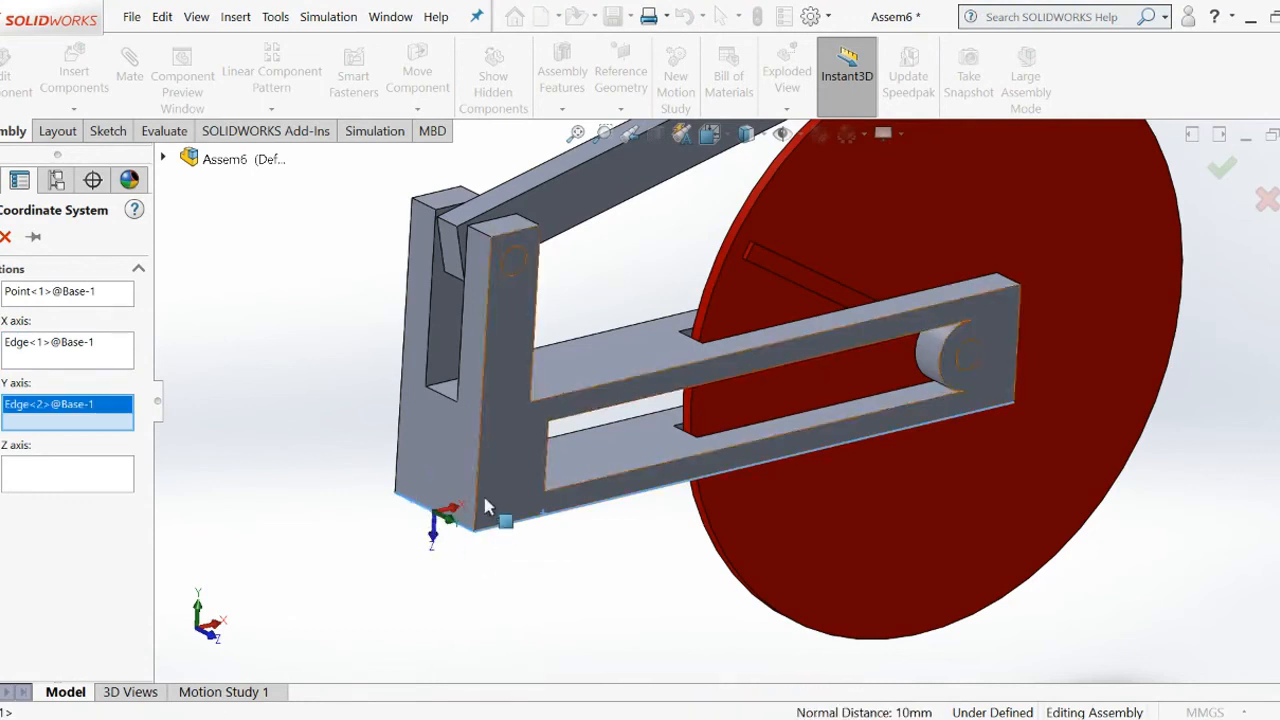
{"action": "left_click", "coordinate": [70, 473]}
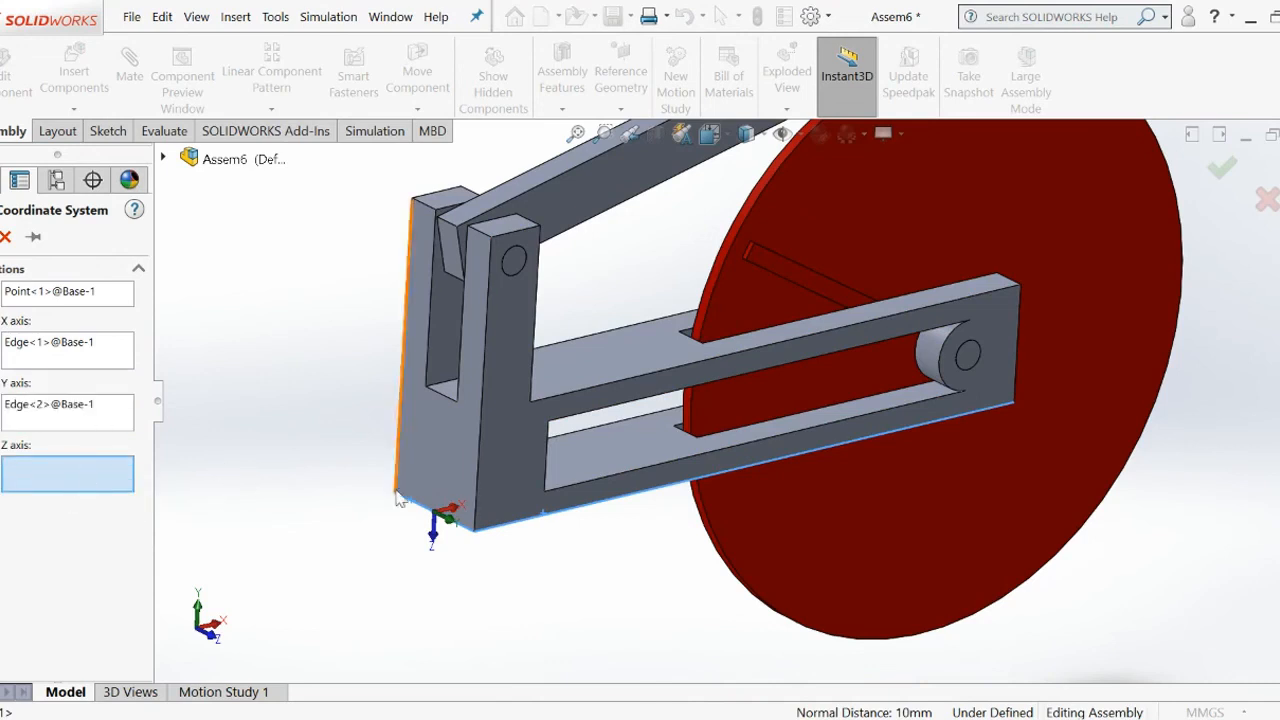
{"action": "left_click", "coordinate": [481, 487]}
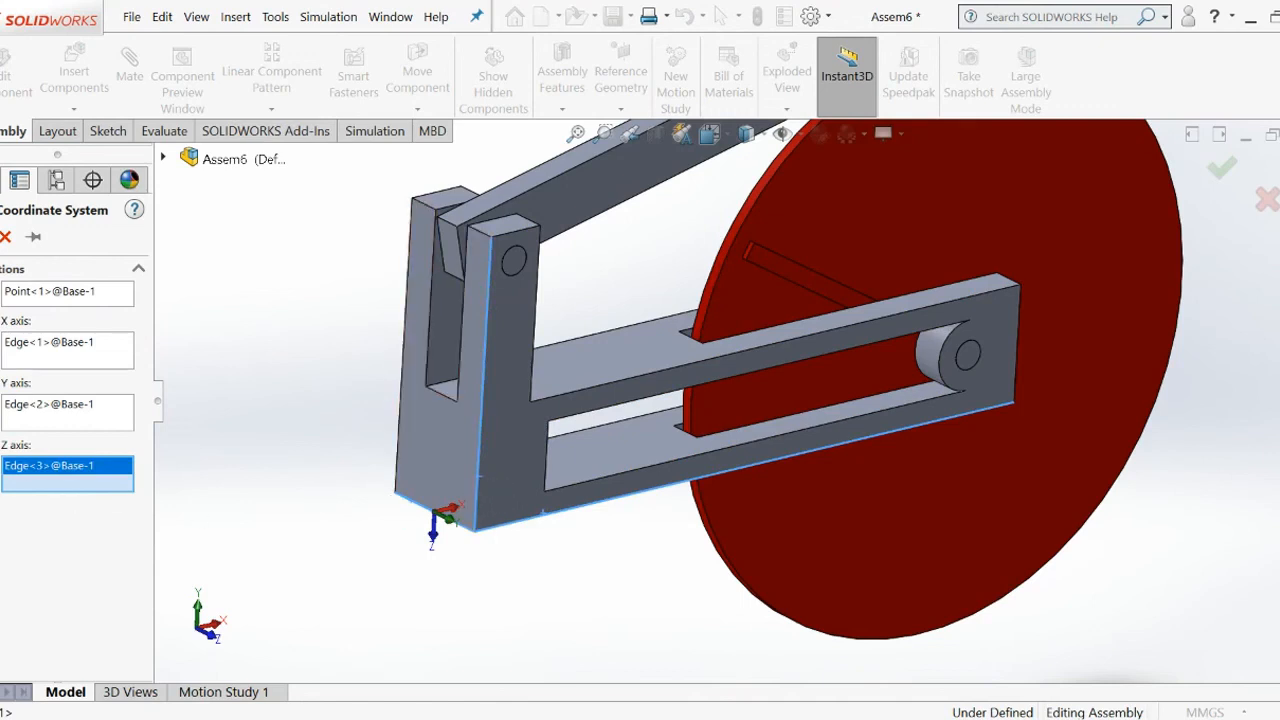
- Reverse the Z axis so it points up the base, try the X axis reversal, and create the coordinate system
{"action": "left_click", "coordinate": [0, 467]}
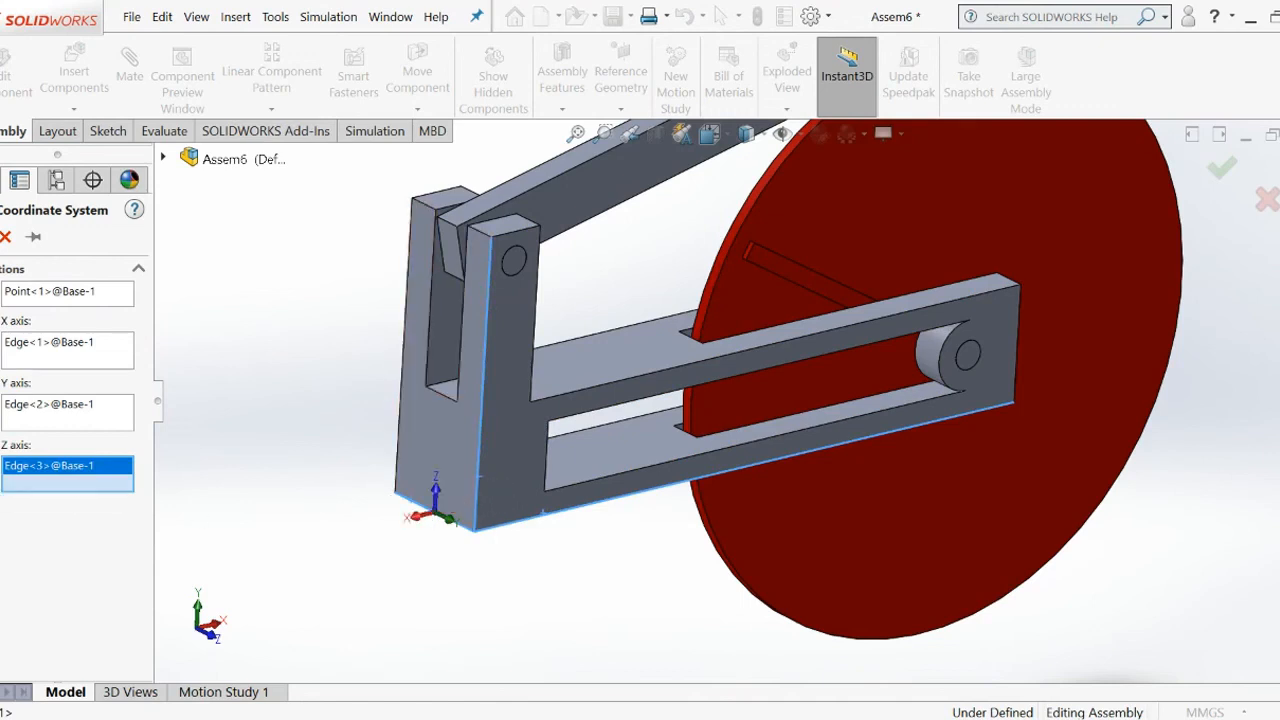
{"action": "left_click", "coordinate": [0, 342]}
{"action": "left_click", "coordinate": [0, 342]}
{"action": "key", "text": "Return"}
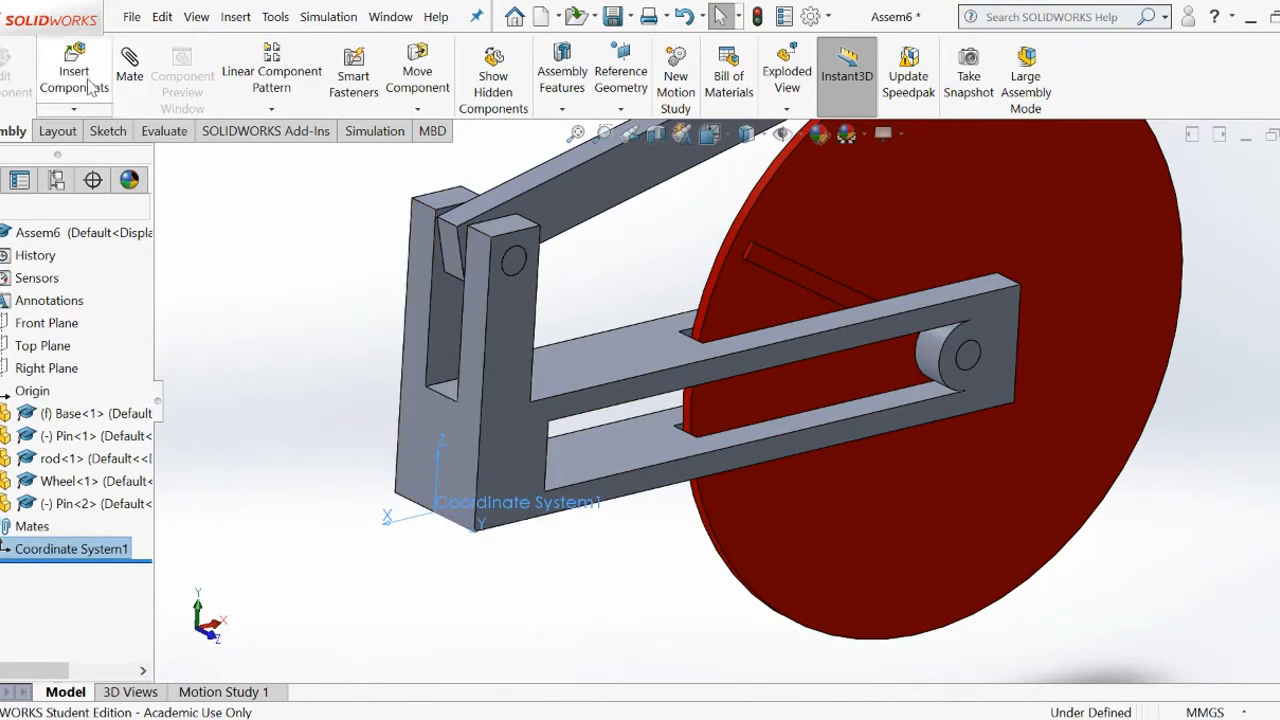
- Evaluate the assembly's mass properties and center of mass relative to Coordinate System1, and close the report
{"action": "left_click", "coordinate": [170, 137]}
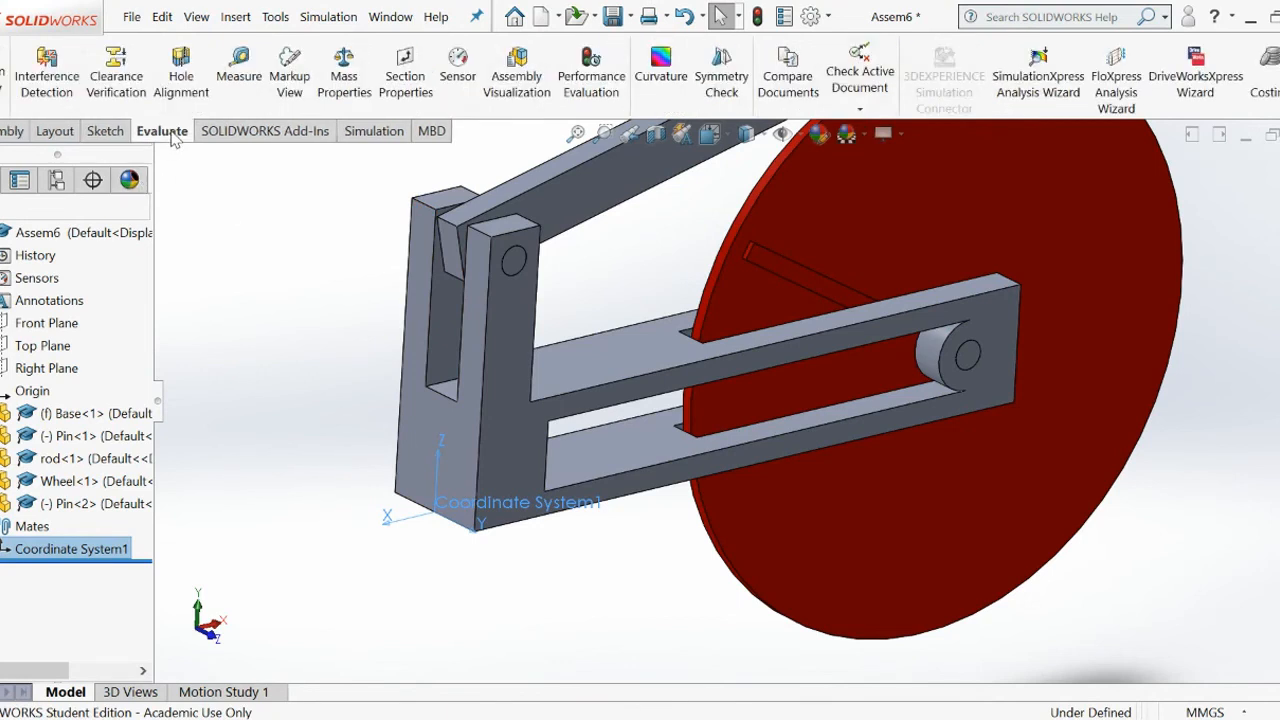
{"action": "left_click", "coordinate": [344, 90]}
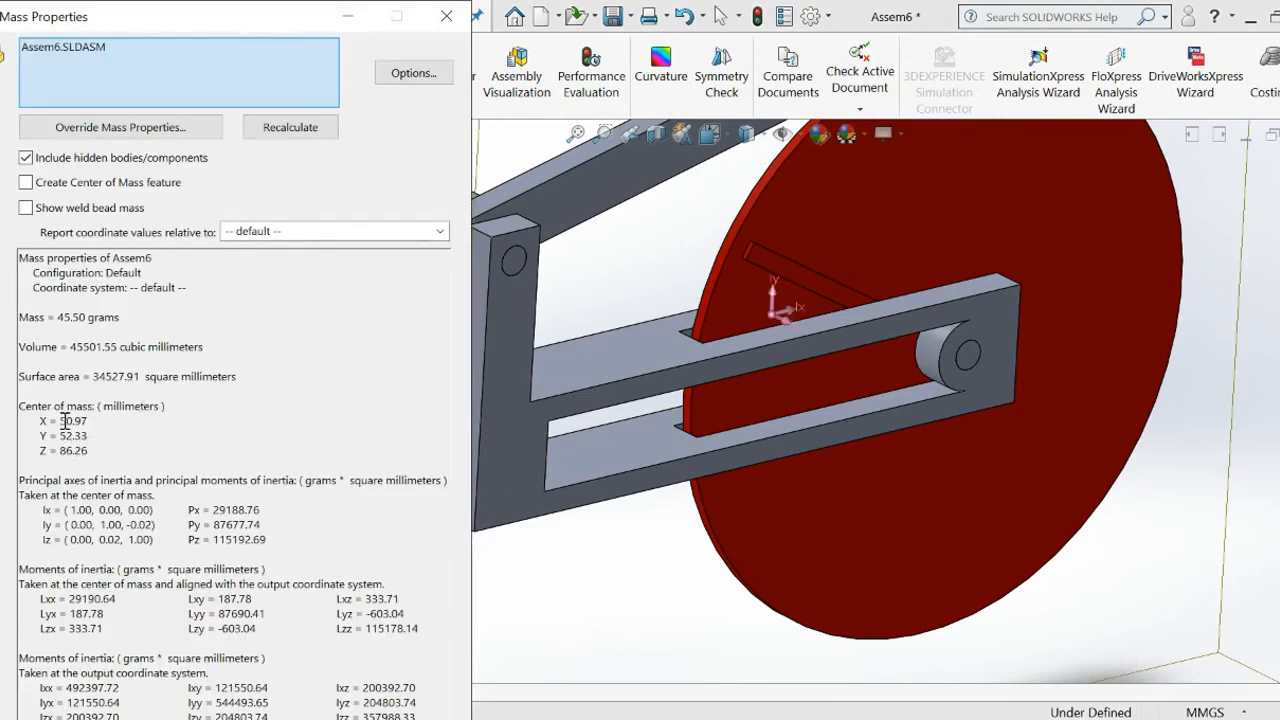
{"action": "left_click", "coordinate": [440, 232]}
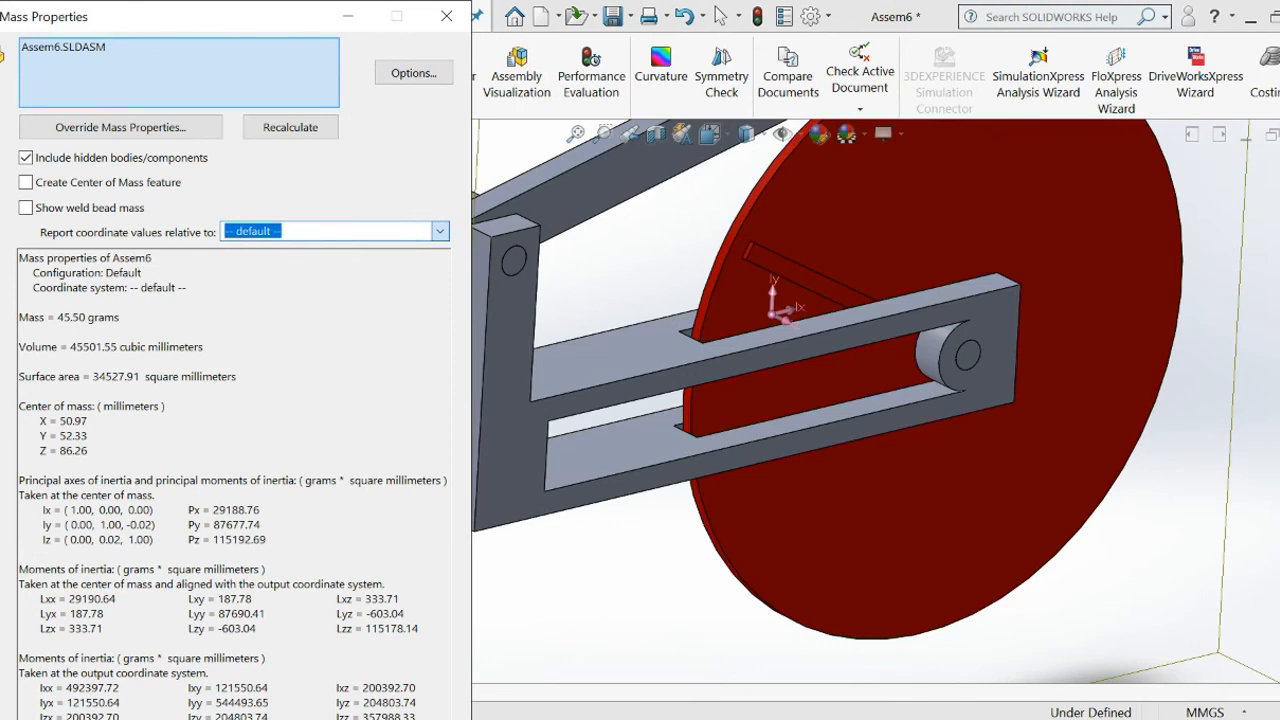
{"action": "key", "text": "Down"}
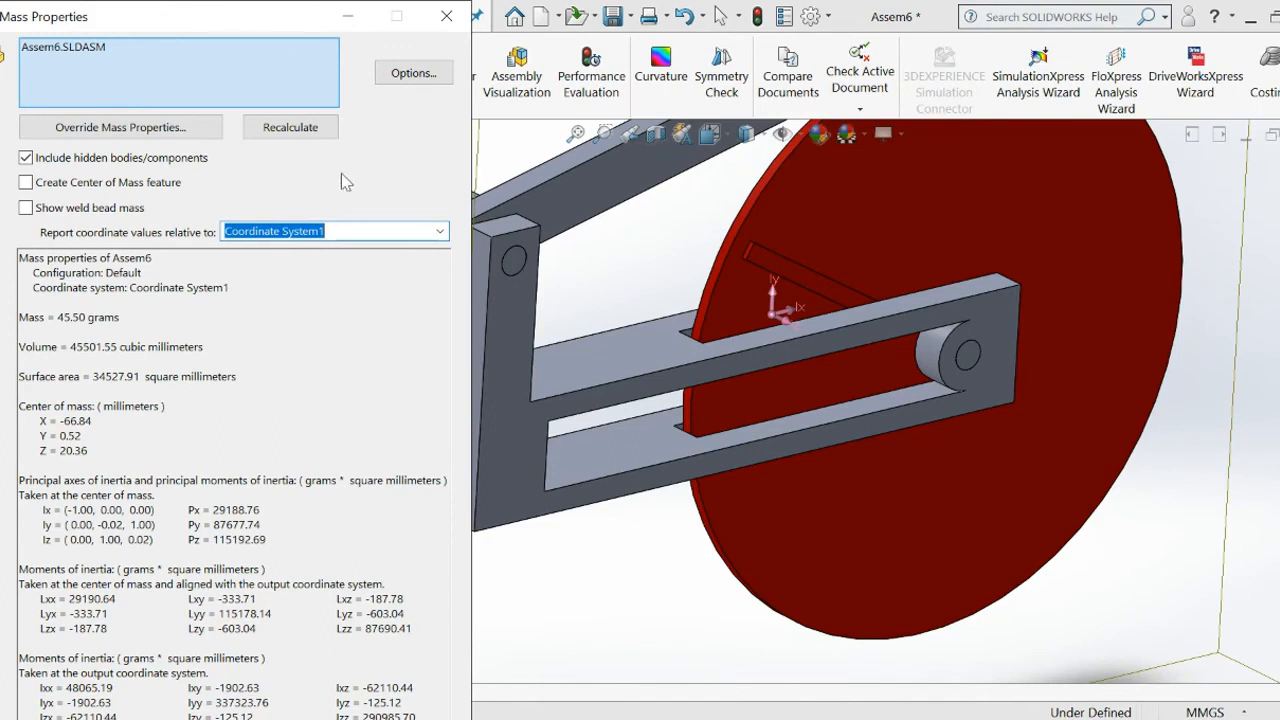
{"action": "left_click", "coordinate": [446, 16]}
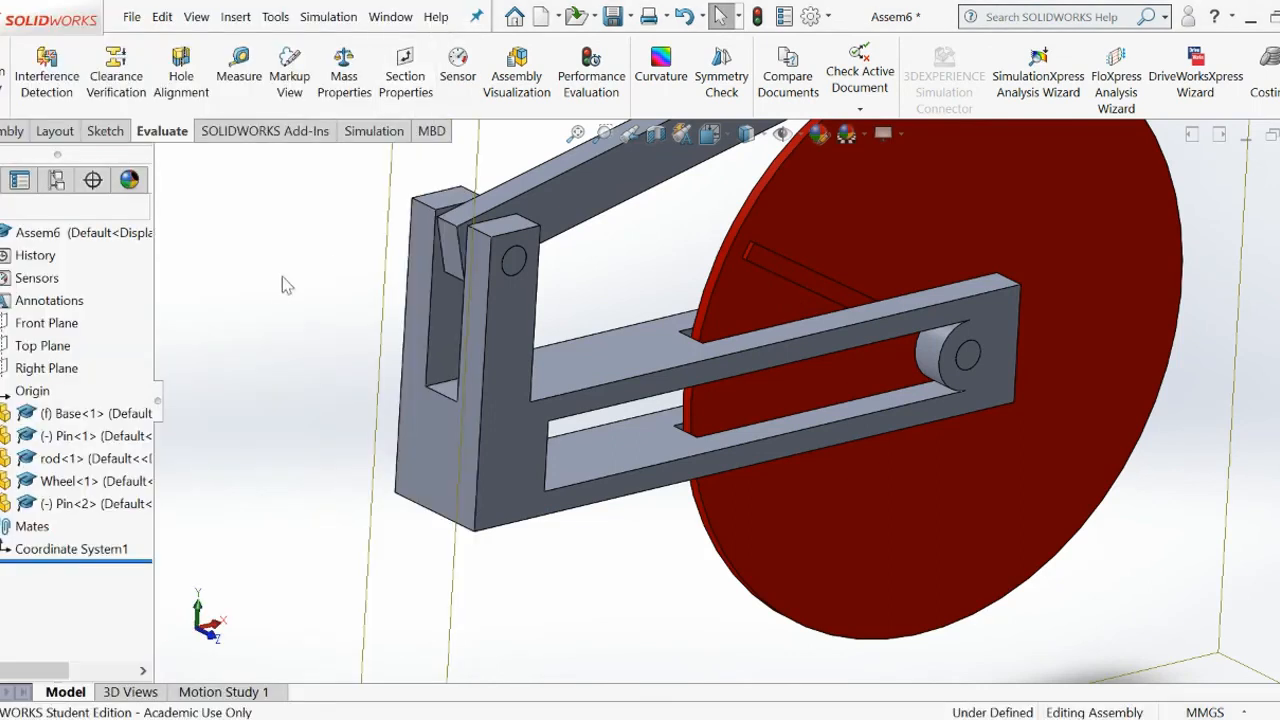
{"action": "key", "text": "f"}
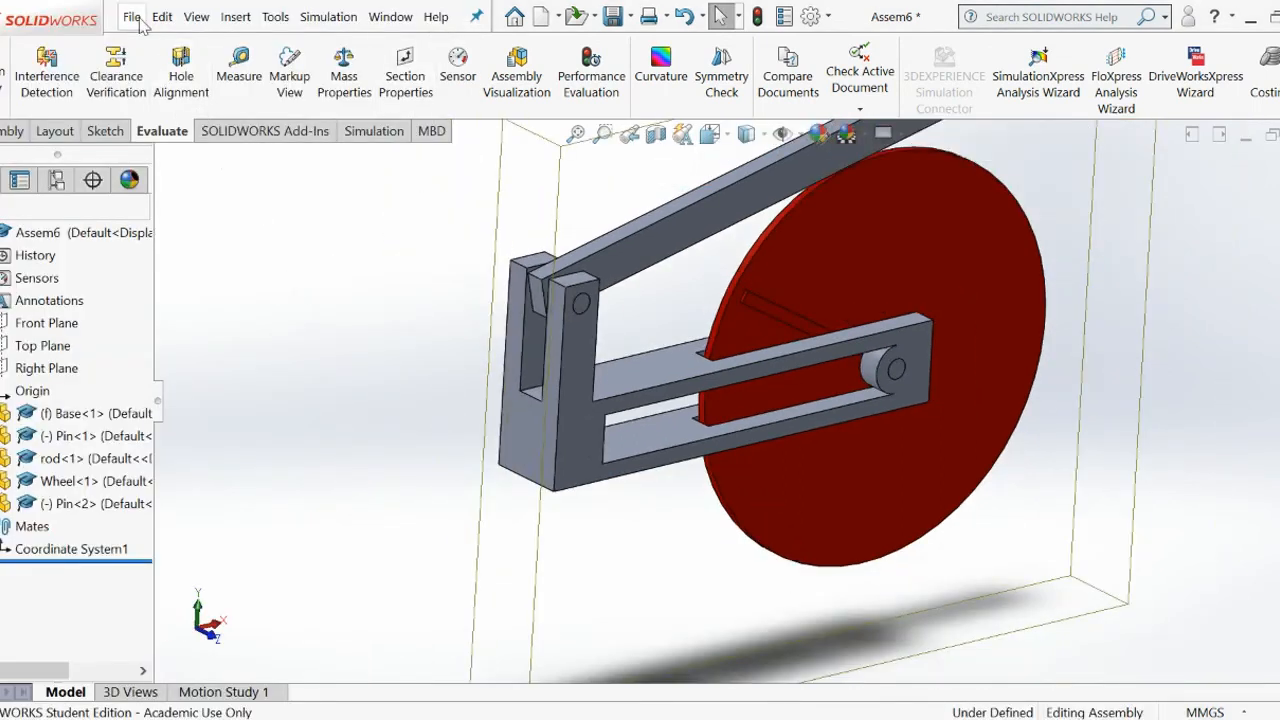
{"action": "left_click", "coordinate": [140, 19]}
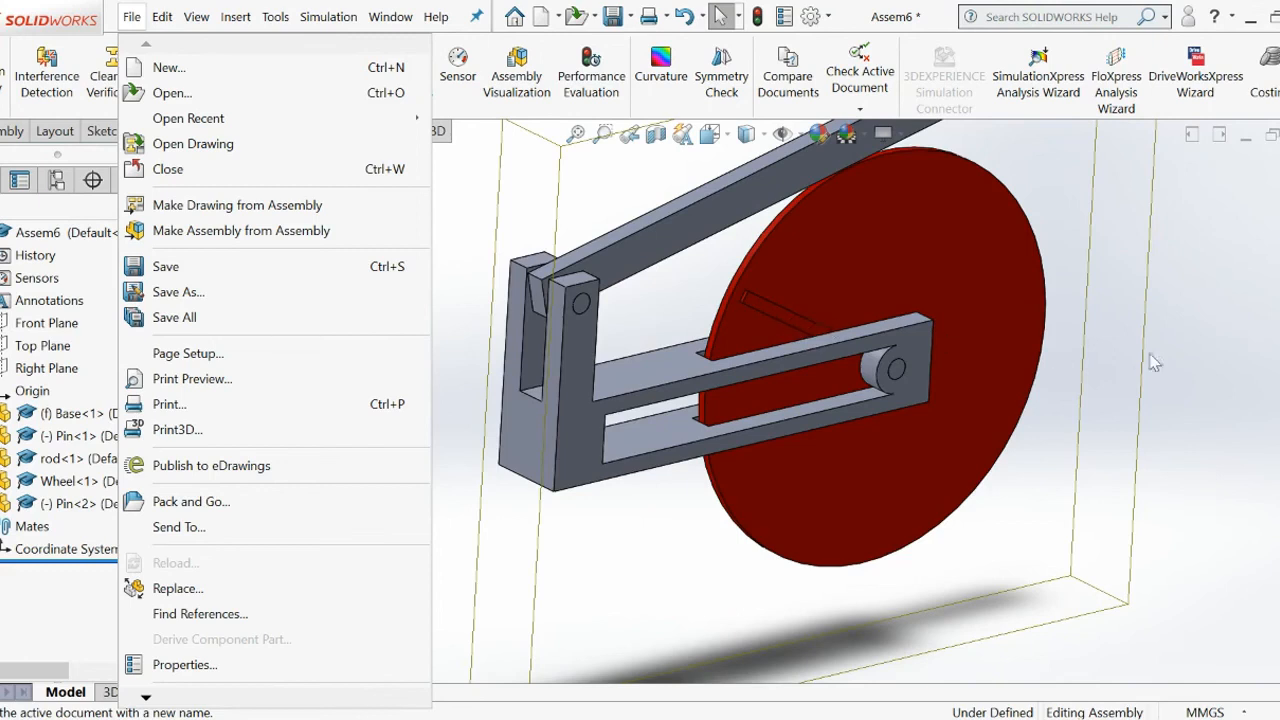
{"action": "left_click", "coordinate": [980, 557]}
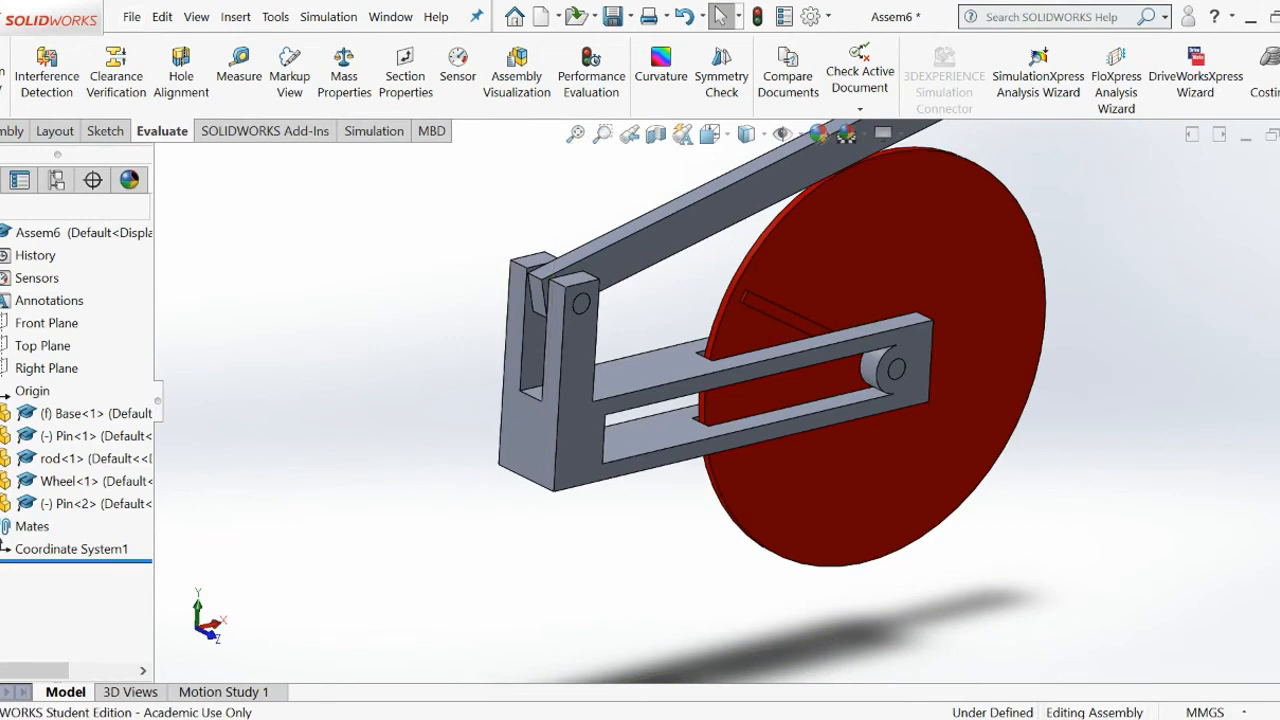